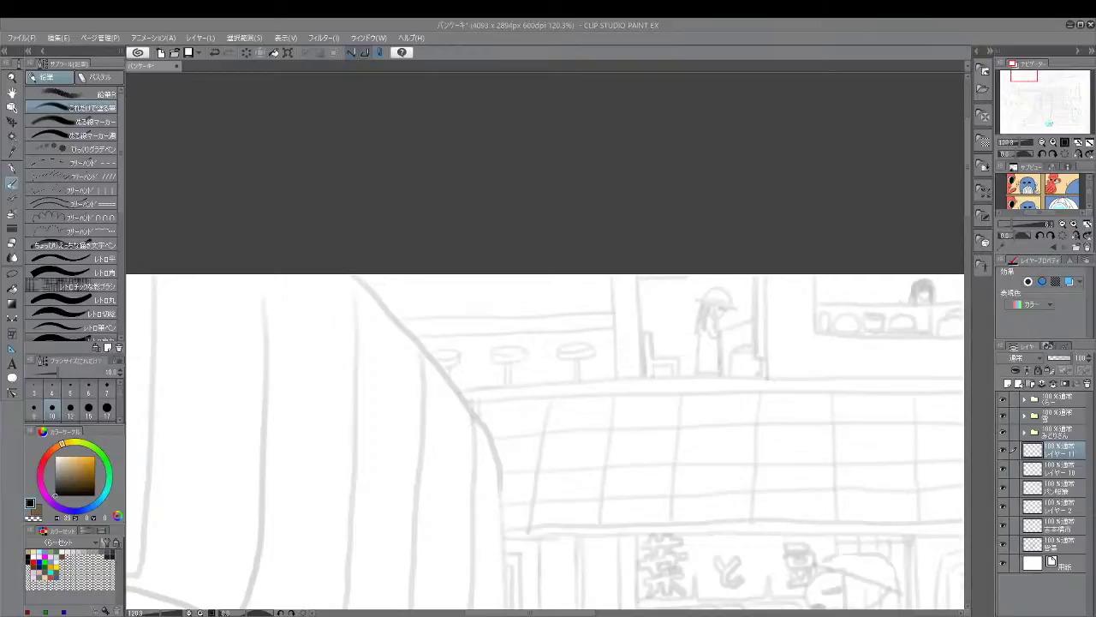
Sketch the row of counter items and the small figure above the stools in the upper-floor shop on layer 11
{"action": "left_click", "coordinate": [1004, 451]}
{"action": "left_click", "coordinate": [1003, 450]}
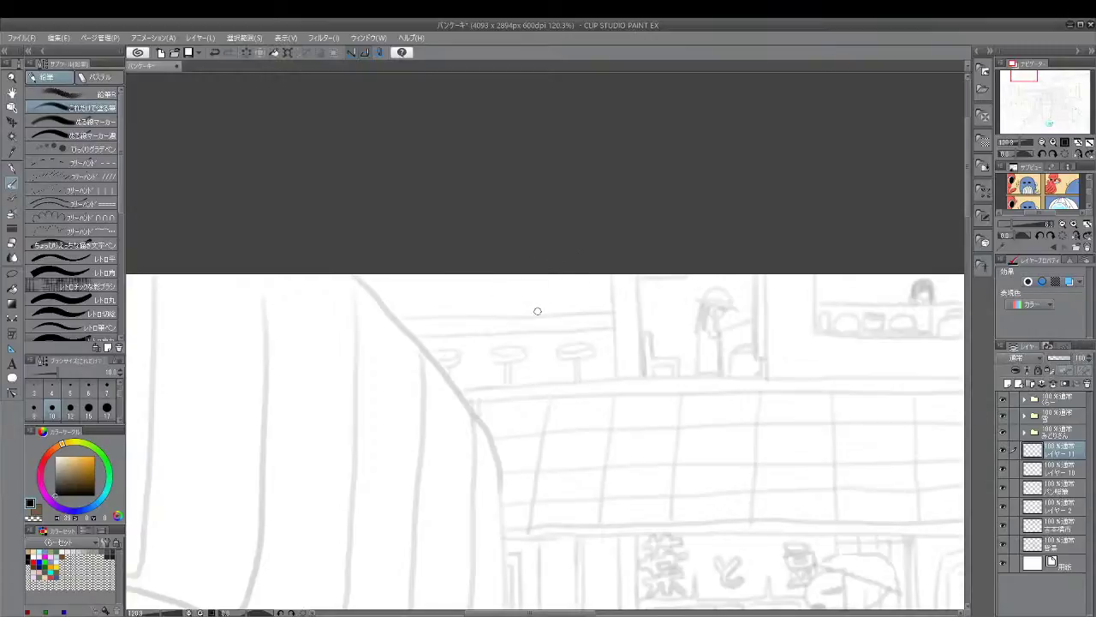
{"action": "left_click_drag", "start_coordinate": [529, 315], "coordinate": [581, 291]}
{"action": "key", "text": "ctrl+z"}
{"action": "left_click_drag", "start_coordinate": [449, 293], "coordinate": [610, 289]}
{"action": "mouse_move", "coordinate": [454, 293]}
{"action": "left_mouse_down"}
{"action": "mouse_move", "coordinate": [393, 291]}
{"action": "mouse_move", "coordinate": [409, 257]}
{"action": "mouse_move", "coordinate": [432, 293]}
{"action": "left_mouse_up"}
{"action": "key", "text": "ctrl+z"}
{"action": "key", "text": "ctrl+z"}
{"action": "key", "text": "ctrl+z"}
{"action": "left_click_drag", "start_coordinate": [565, 304], "coordinate": [602, 305]}
{"action": "left_click_drag", "start_coordinate": [501, 309], "coordinate": [553, 303]}
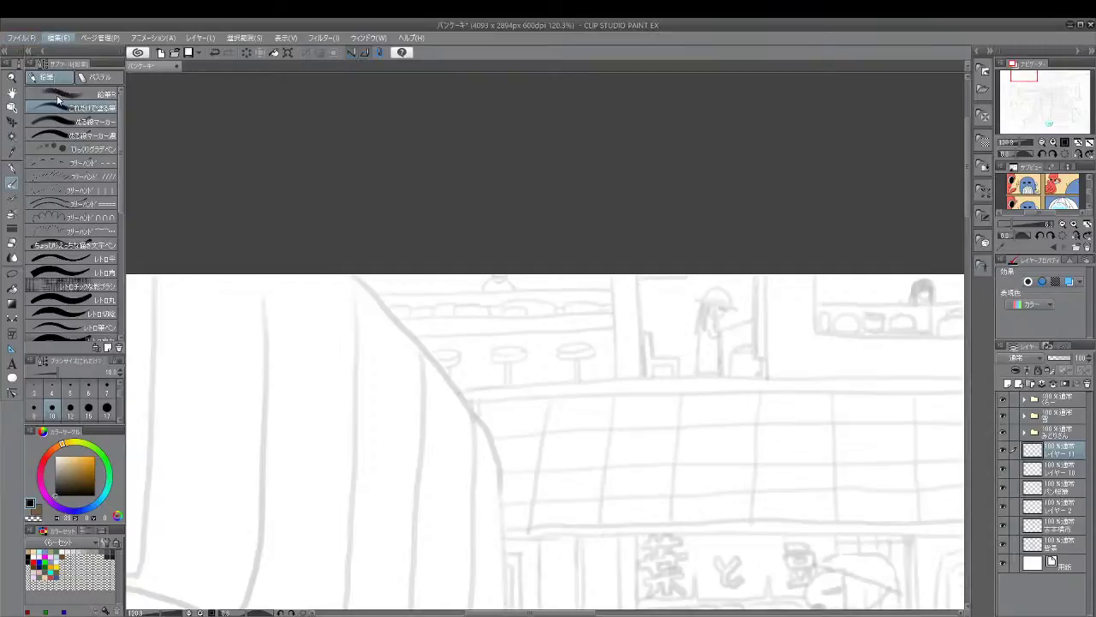
{"action": "key", "text": "alt"}
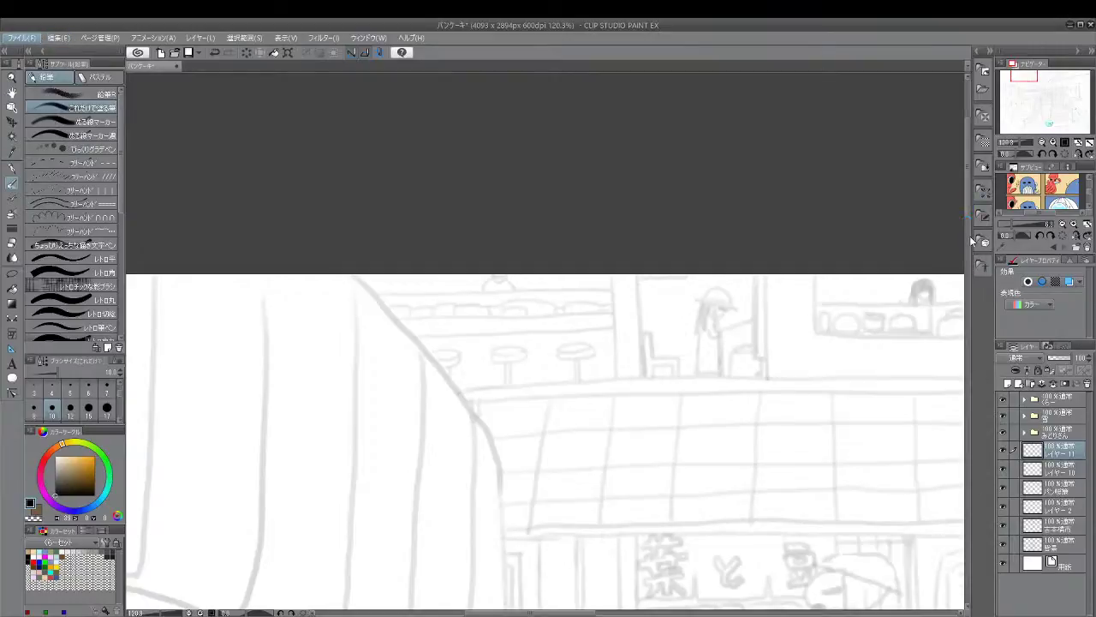
Zoom out and centre the canvas to examine the whole street-scene sketch
{"action": "left_click_drag", "start_coordinate": [969, 208], "coordinate": [969, 297]}
{"action": "key", "text": "ctrl+space"}
{"action": "left_click_drag", "start_coordinate": [865, 441], "coordinate": [814, 520]}
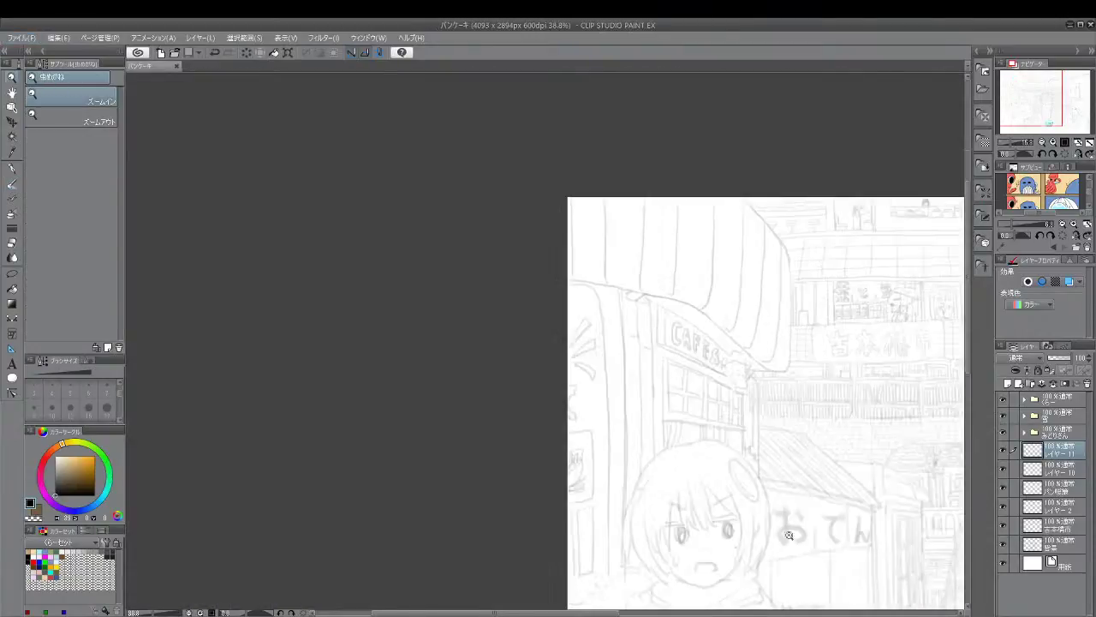
{"action": "scroll", "coordinate": [753, 593], "scroll_direction": "right", "scroll_amount": 8}
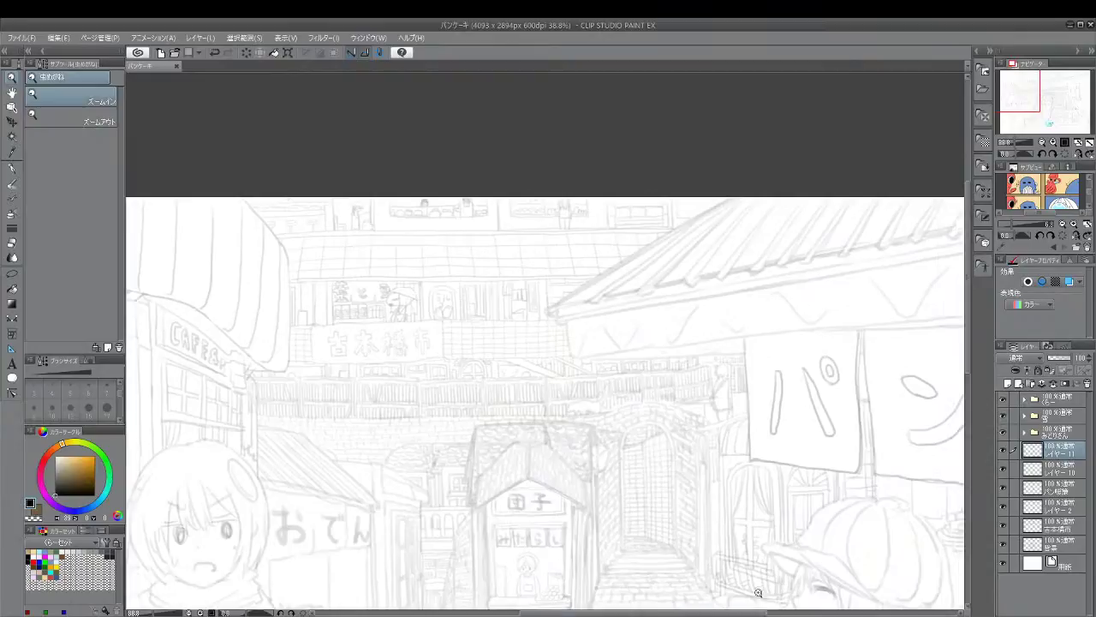
{"action": "scroll", "coordinate": [968, 334], "scroll_direction": "down", "scroll_amount": 2}
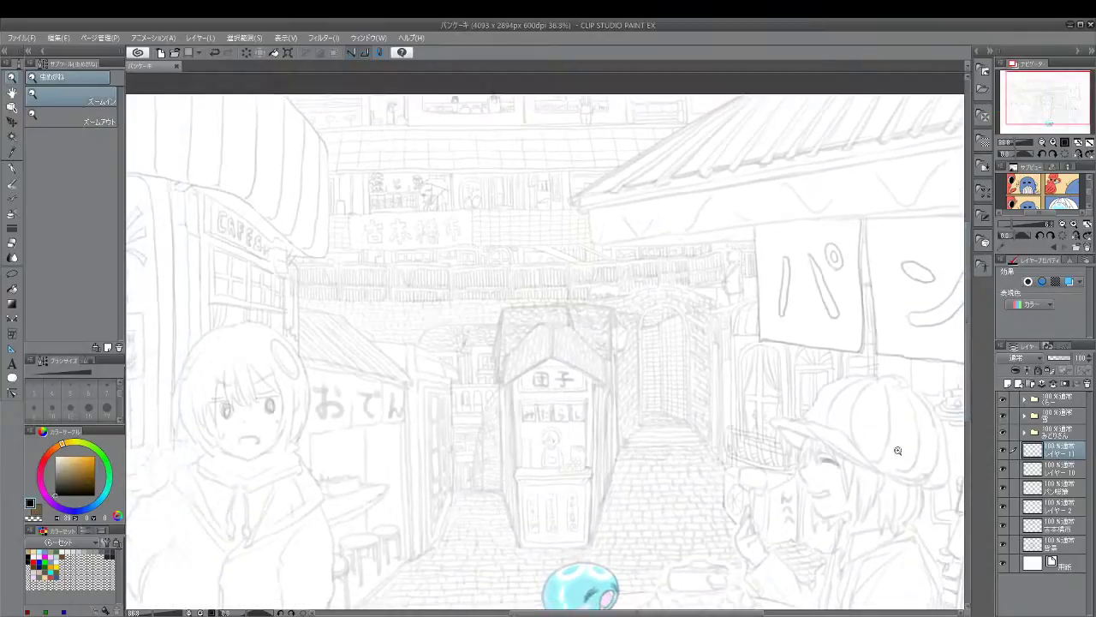
{"action": "left_click_drag", "start_coordinate": [901, 455], "coordinate": [885, 471]}
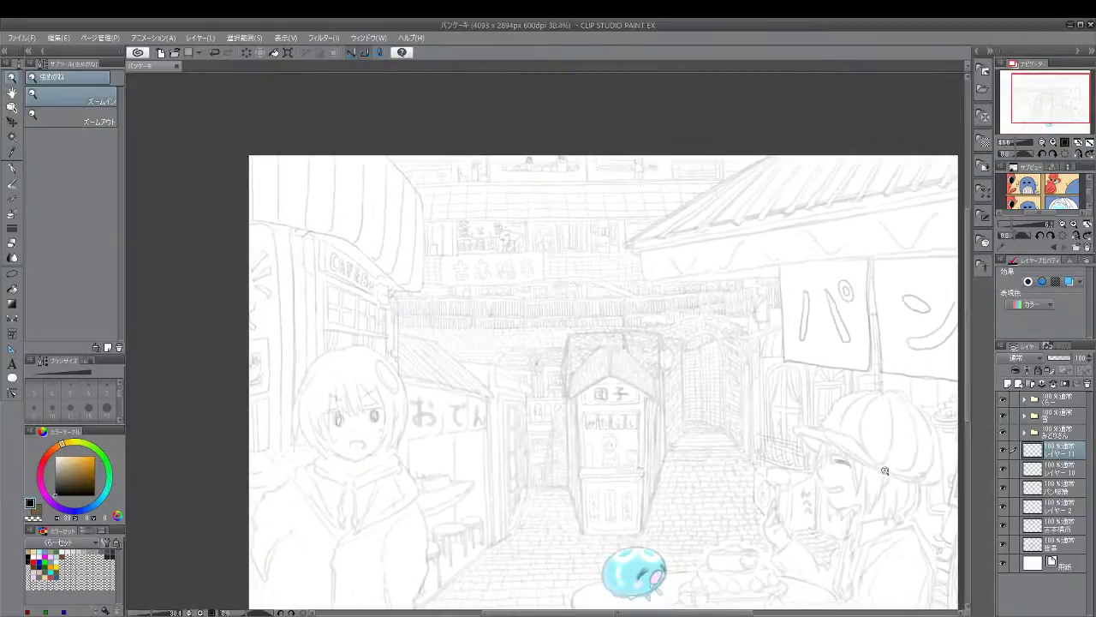
{"action": "mouse_move", "coordinate": [670, 613]}
{"action": "left_mouse_down"}
{"action": "mouse_move", "coordinate": [709, 606]}
{"action": "mouse_move", "coordinate": [696, 605]}
{"action": "left_mouse_up"}
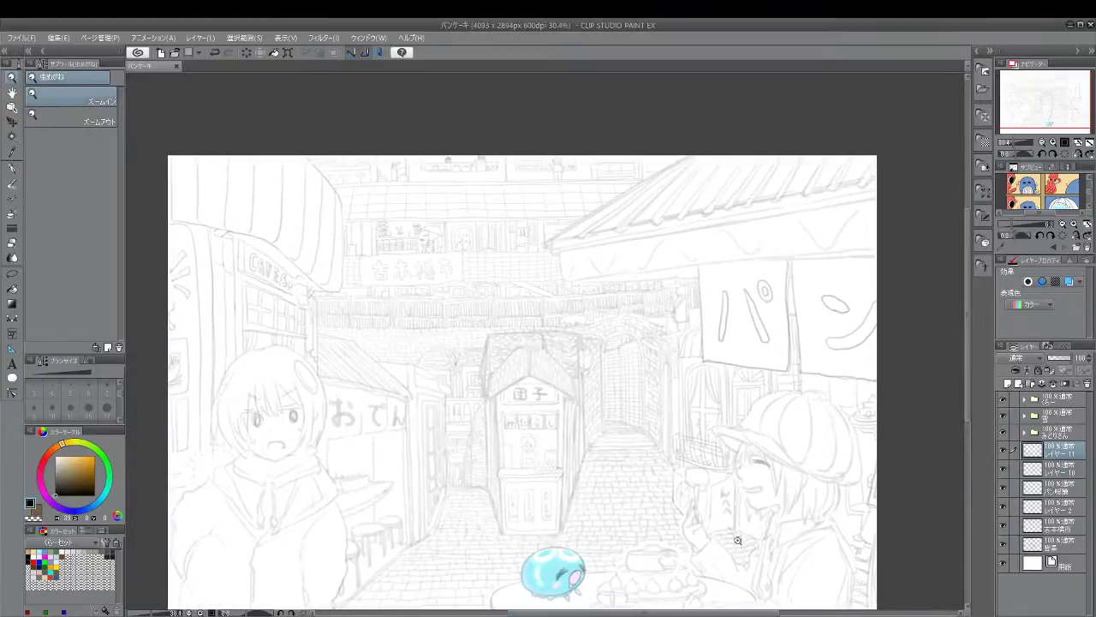
{"action": "left_click_drag", "start_coordinate": [967, 327], "coordinate": [967, 360]}
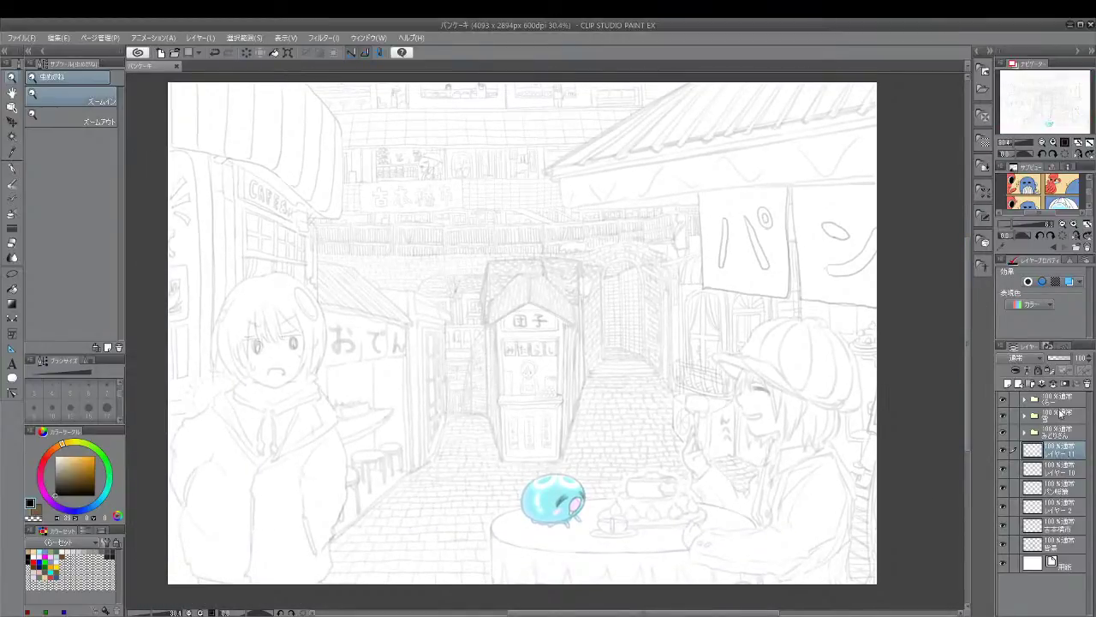
Group the three character folders inside a new layer folder and collapse them
{"action": "left_click", "coordinate": [1031, 384]}
{"action": "mouse_move", "coordinate": [1061, 453]}
{"action": "left_mouse_down"}
{"action": "mouse_move", "coordinate": [1067, 398]}
{"action": "mouse_move", "coordinate": [1068, 428]}
{"action": "left_mouse_up"}
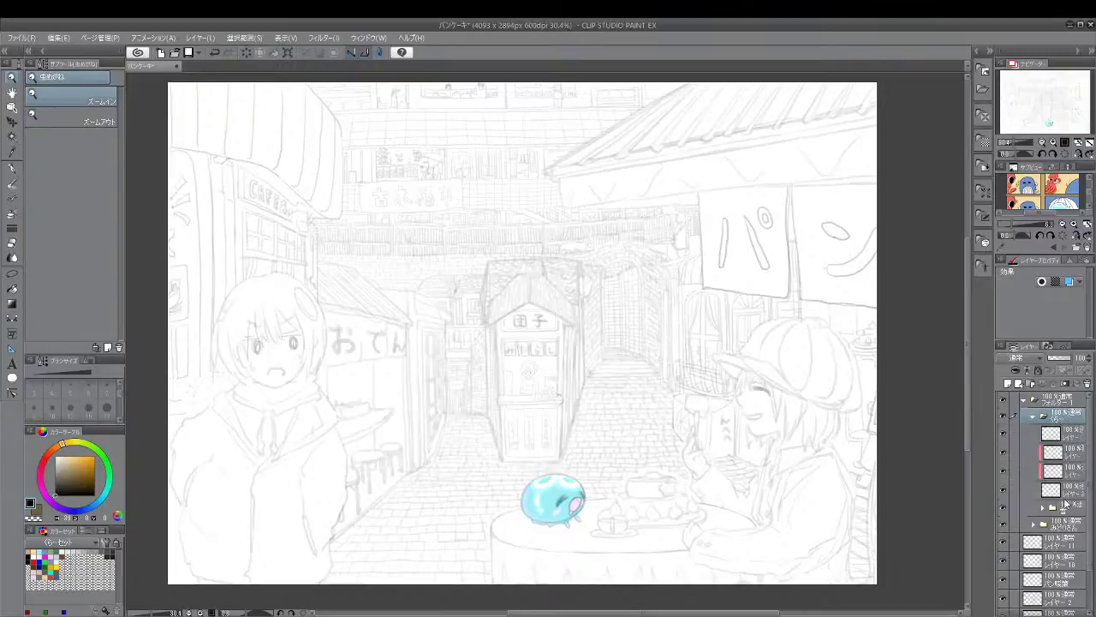
{"action": "left_click", "coordinate": [1066, 508]}
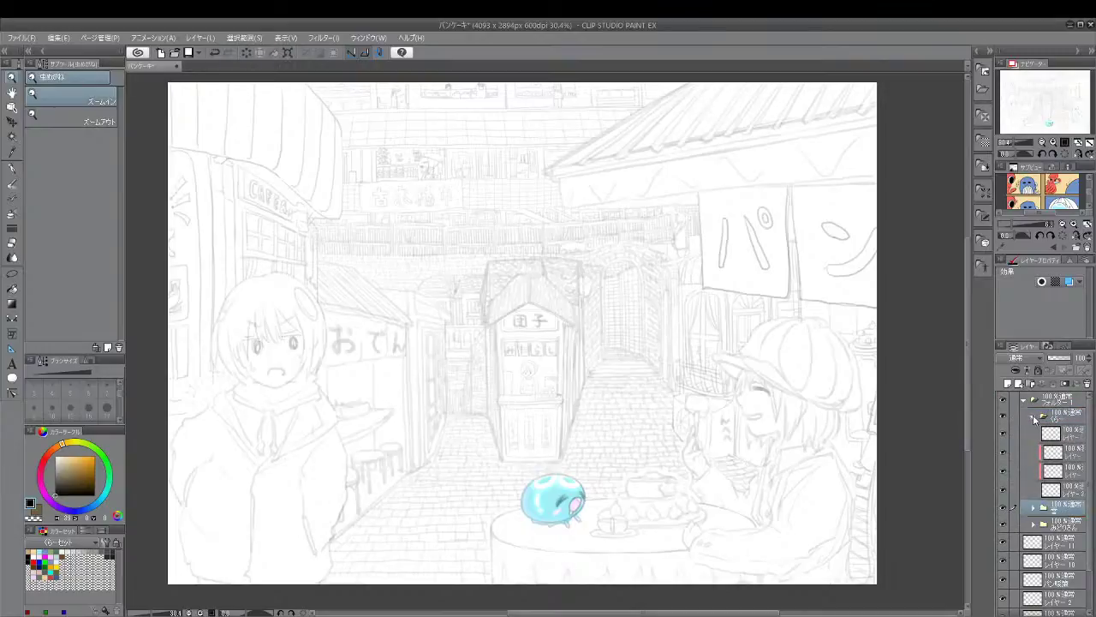
{"action": "left_click", "coordinate": [1034, 418]}
Move all remaining sketch layers above the paper layer into the new folder, collapse it and name it 線画
{"action": "left_click", "coordinate": [1069, 463]}
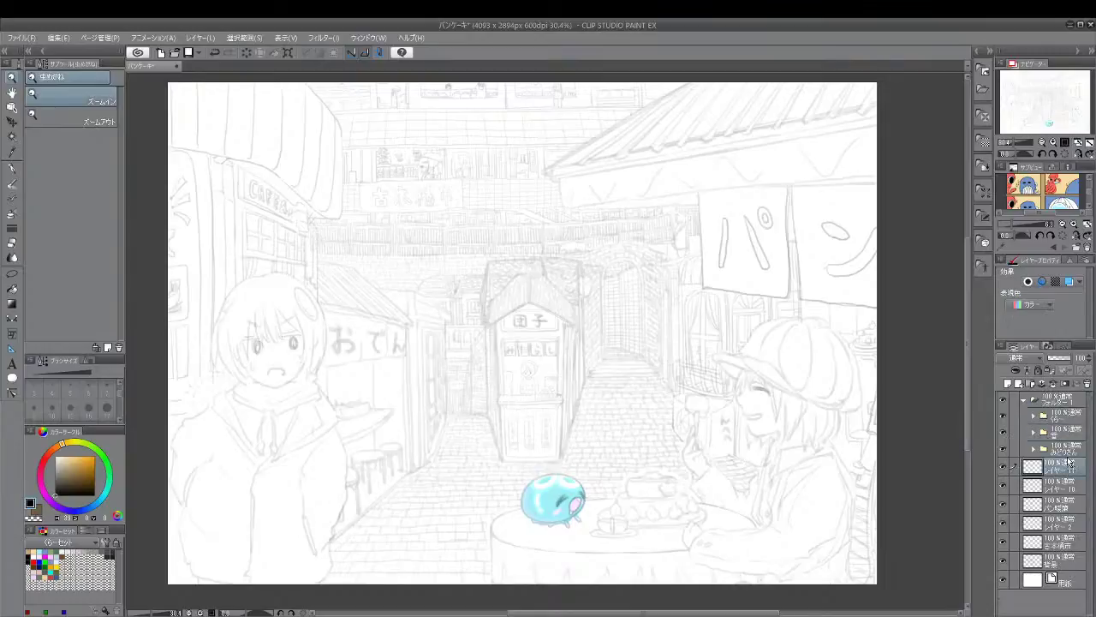
{"action": "left_click", "coordinate": [1067, 481], "text": "ctrl"}
{"action": "left_click", "coordinate": [1071, 561], "text": "shift"}
{"action": "left_click_drag", "start_coordinate": [1071, 562], "coordinate": [1067, 465]}
{"action": "left_click", "coordinate": [1025, 400]}
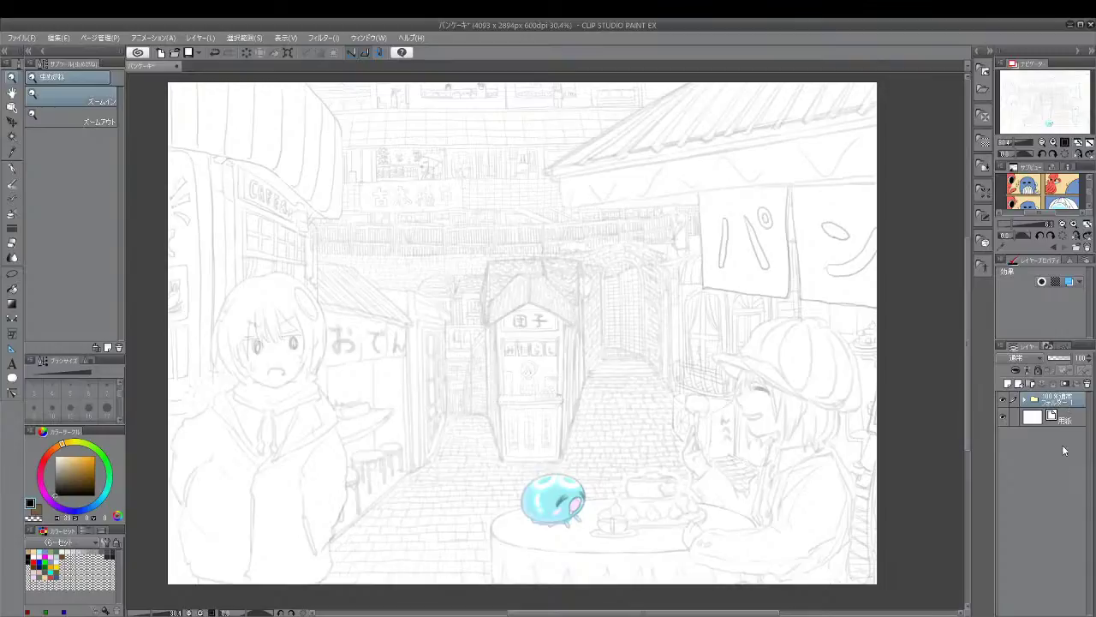
{"action": "key", "text": "Return"}
Add a raster layer directly above the paper layer and fill it entirely with a tan base colour
{"action": "key", "text": "ctrl+shift+n"}
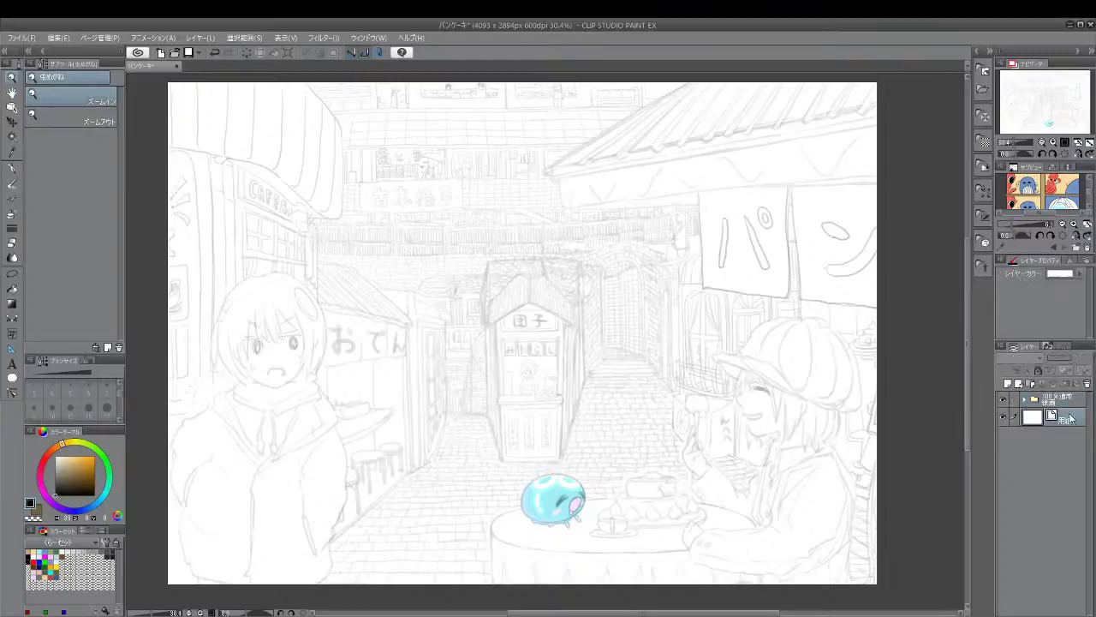
{"action": "left_click", "coordinate": [12, 288]}
{"action": "left_click", "coordinate": [29, 554]}
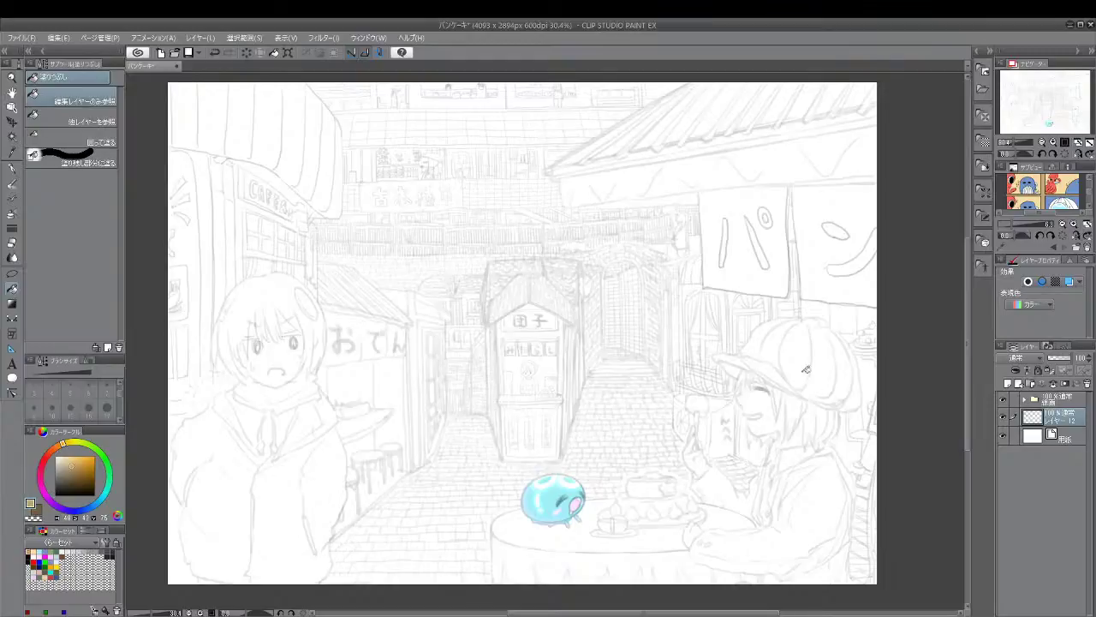
{"action": "left_click", "coordinate": [837, 427]}
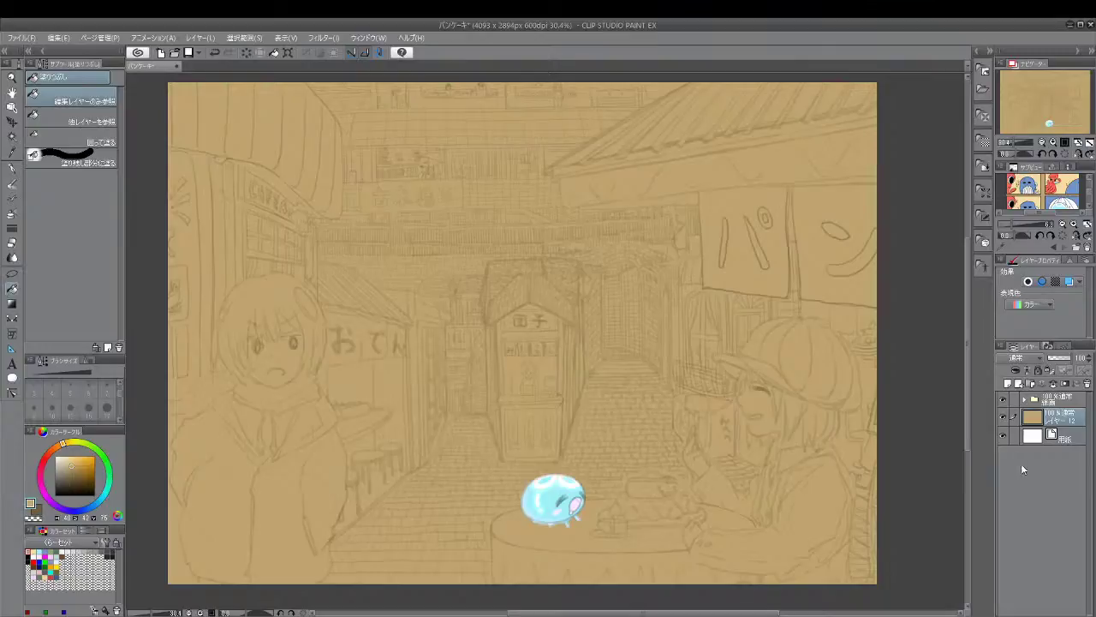
Add another empty layer above the tan fill and get the brush ready for painting around the dango stall and alley
{"action": "key", "text": "ctrl+shift+n"}
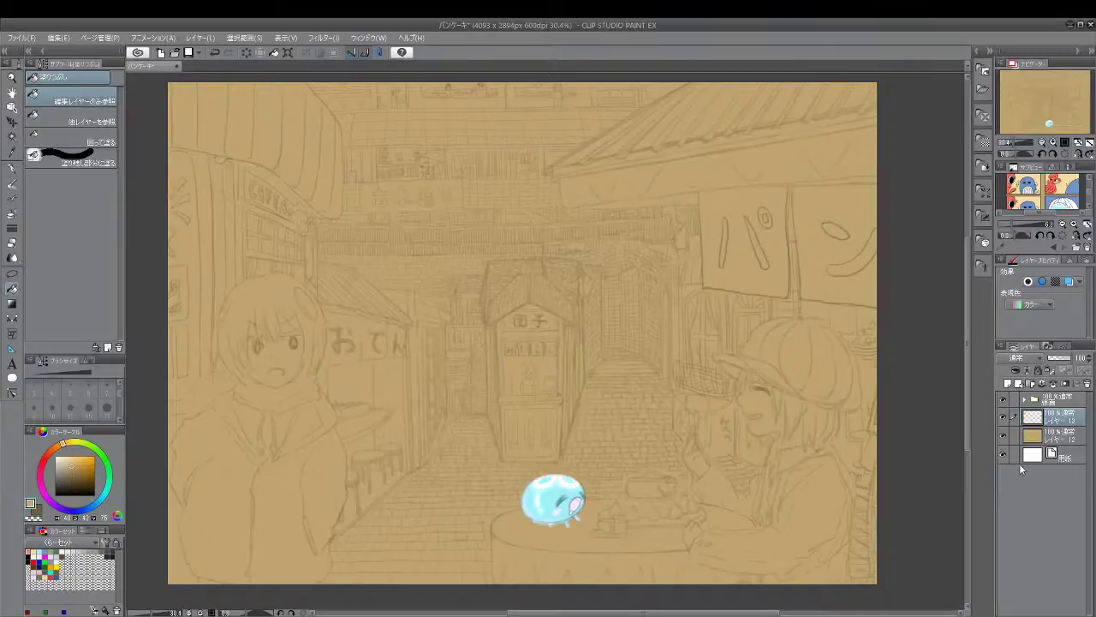
{"action": "left_click", "coordinate": [13, 184]}
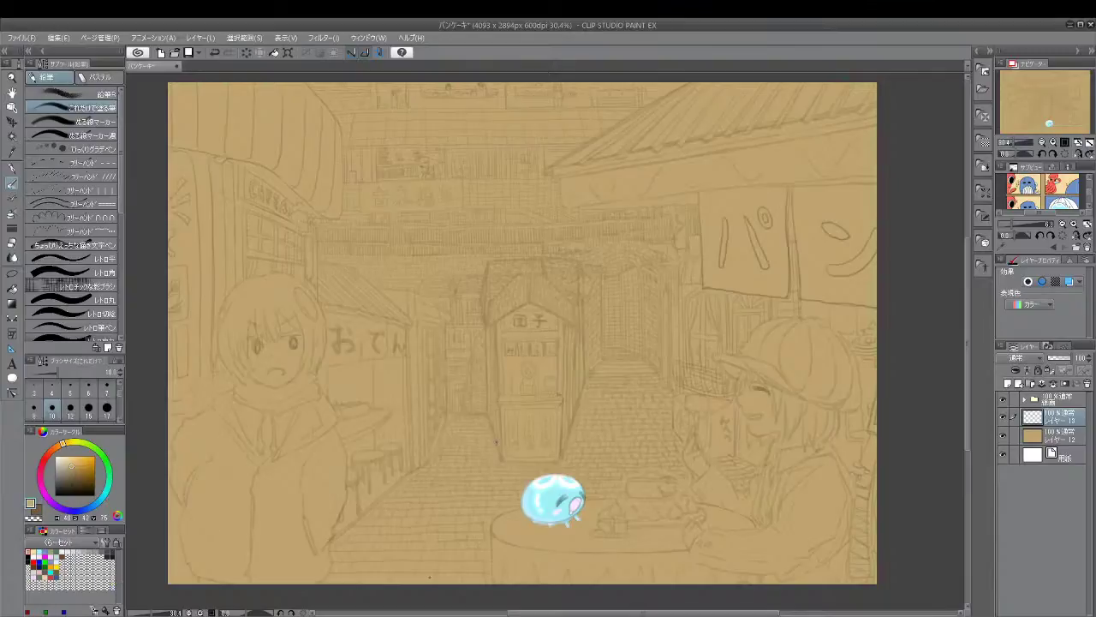
{"action": "key", "text": "slash"}
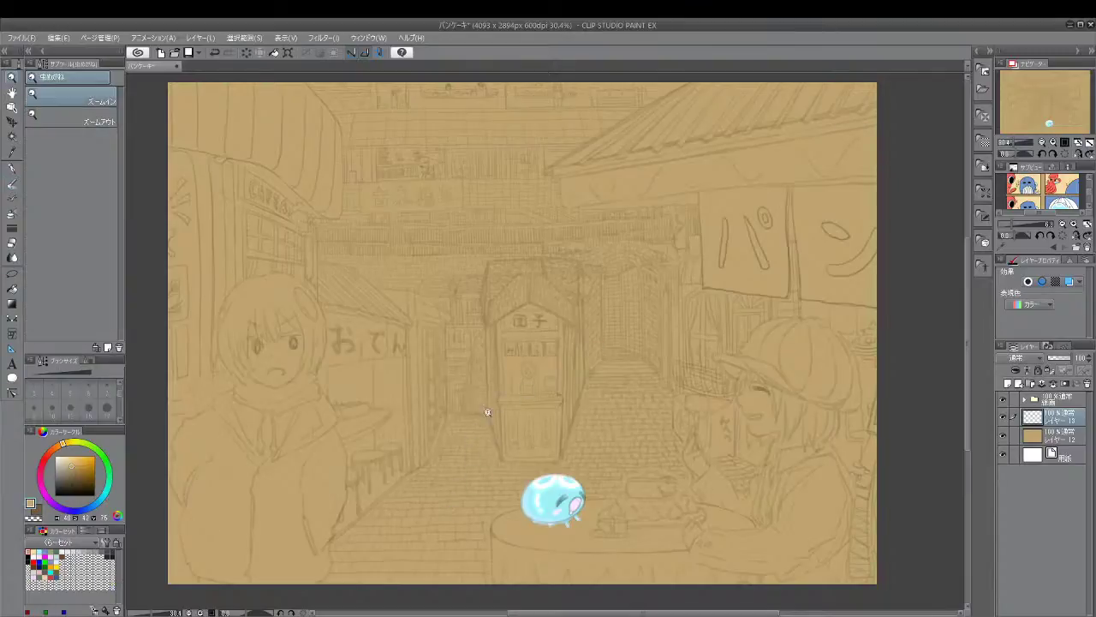
{"action": "left_click", "coordinate": [469, 429]}
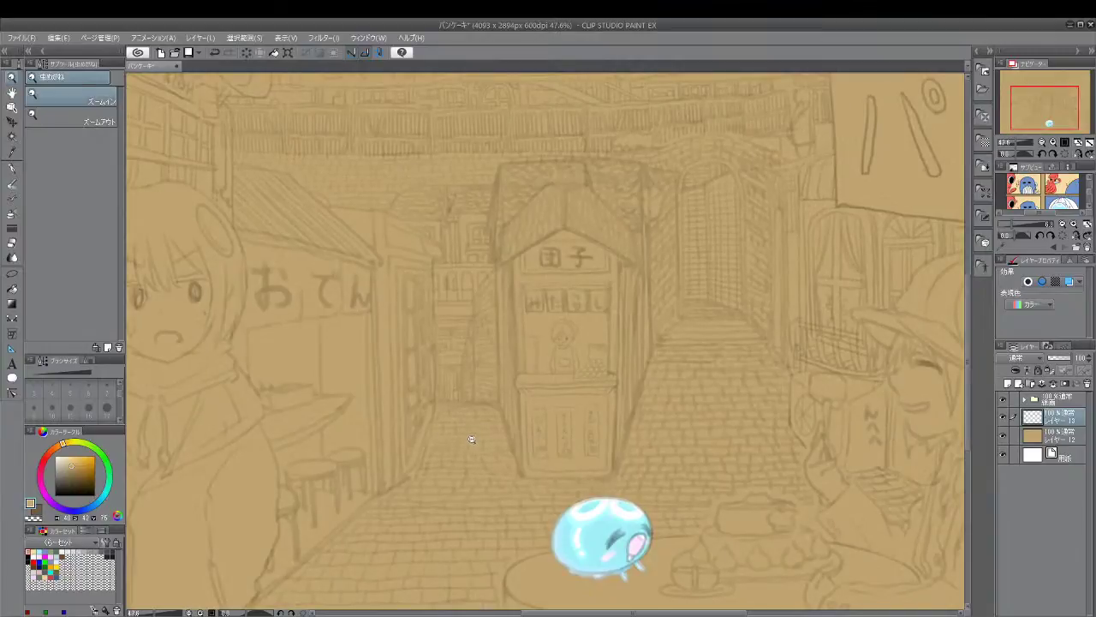
{"action": "left_click", "coordinate": [468, 435]}
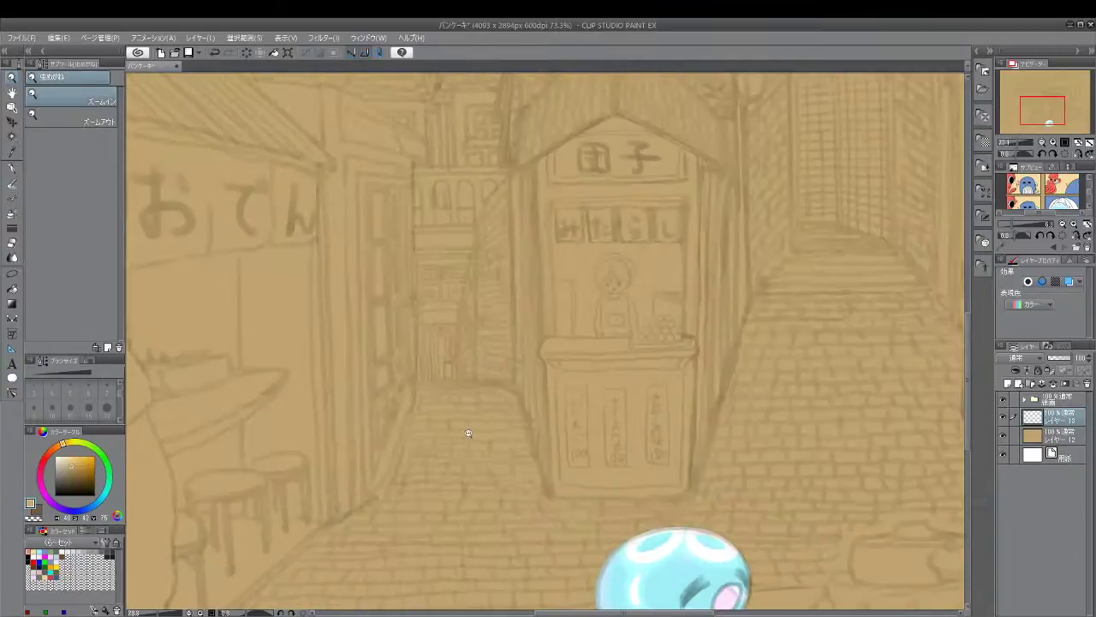
{"action": "left_click", "coordinate": [13, 182]}
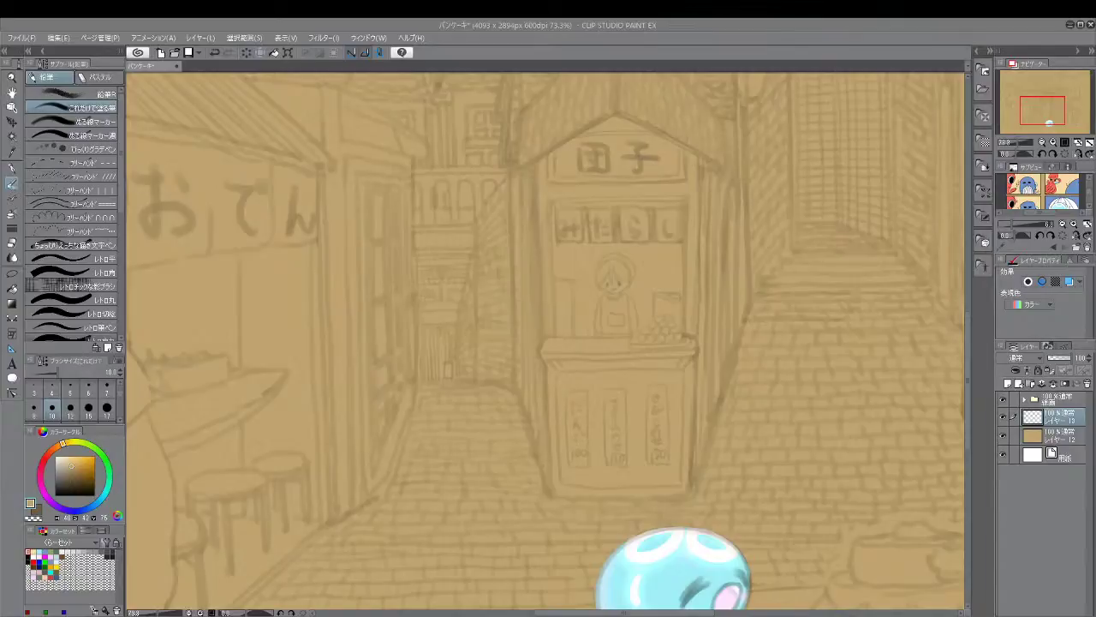
Browse the Sub View reference images and examine the coloured brick pattern beside the blue character up close
{"action": "scroll", "coordinate": [1042, 192], "scroll_direction": "down", "scroll_amount": 5}
{"action": "scroll", "coordinate": [1042, 191], "scroll_direction": "up", "scroll_amount": 8}
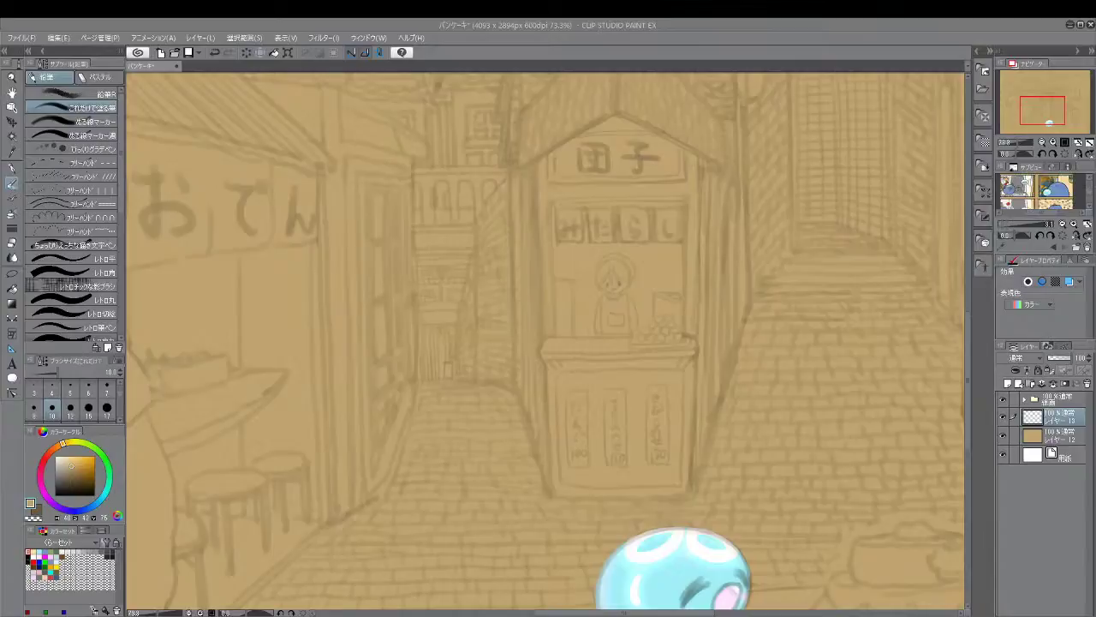
{"action": "left_click_drag", "start_coordinate": [1046, 194], "coordinate": [1021, 137]}
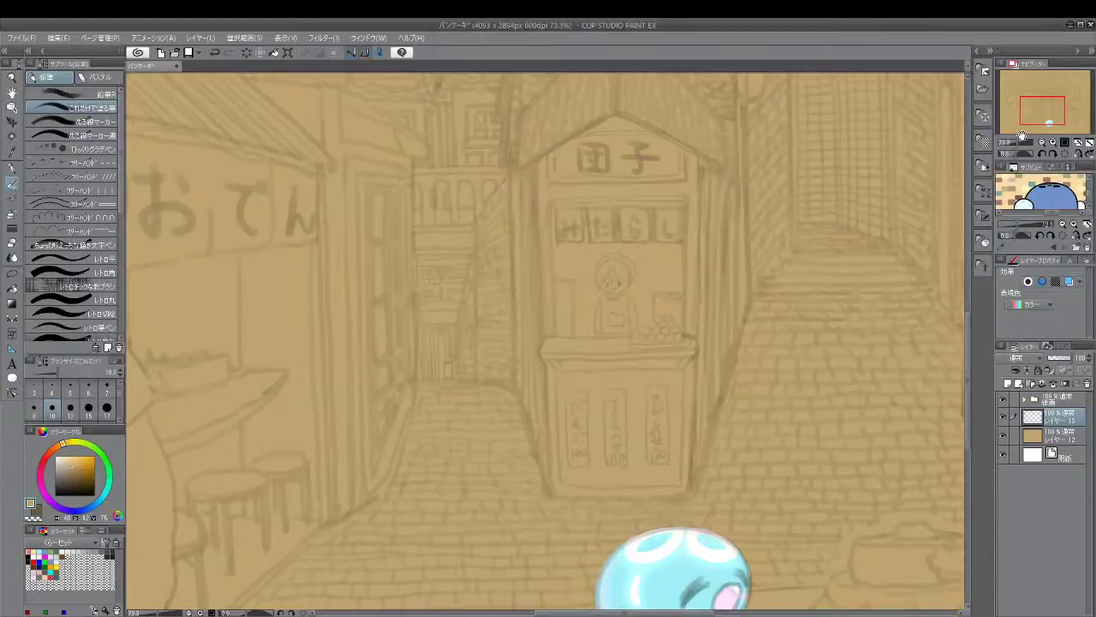
{"action": "left_click_drag", "start_coordinate": [1020, 189], "coordinate": [1035, 220]}
{"action": "scroll", "coordinate": [1045, 198], "scroll_direction": "down", "scroll_amount": 5}
{"action": "scroll", "coordinate": [1036, 220], "scroll_direction": "up", "scroll_amount": 4}
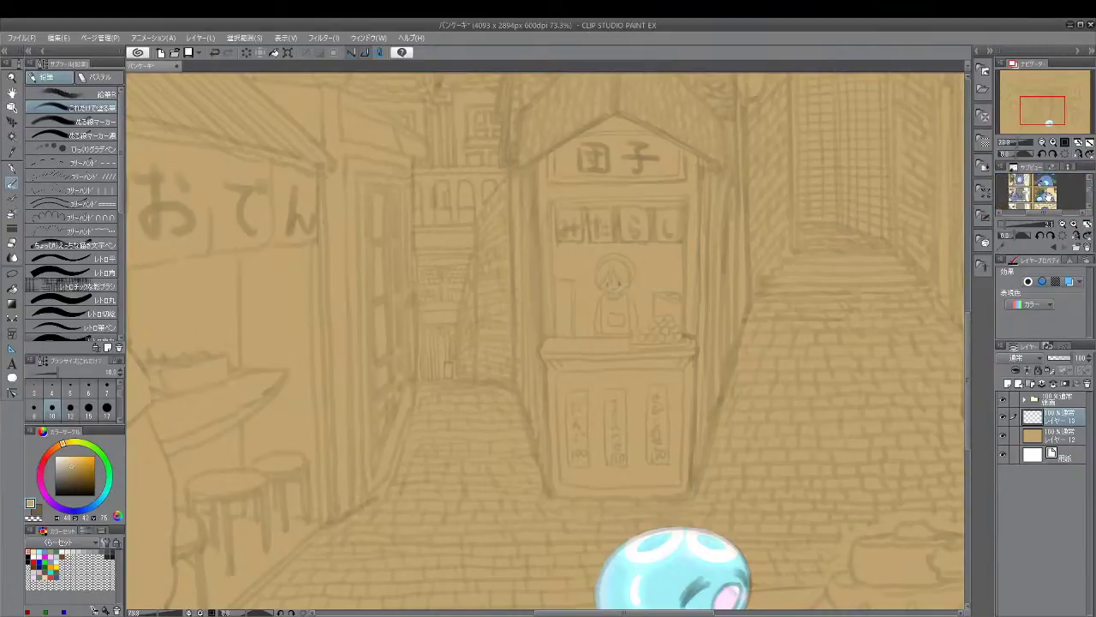
{"action": "scroll", "coordinate": [1040, 205], "scroll_direction": "up", "scroll_amount": 5}
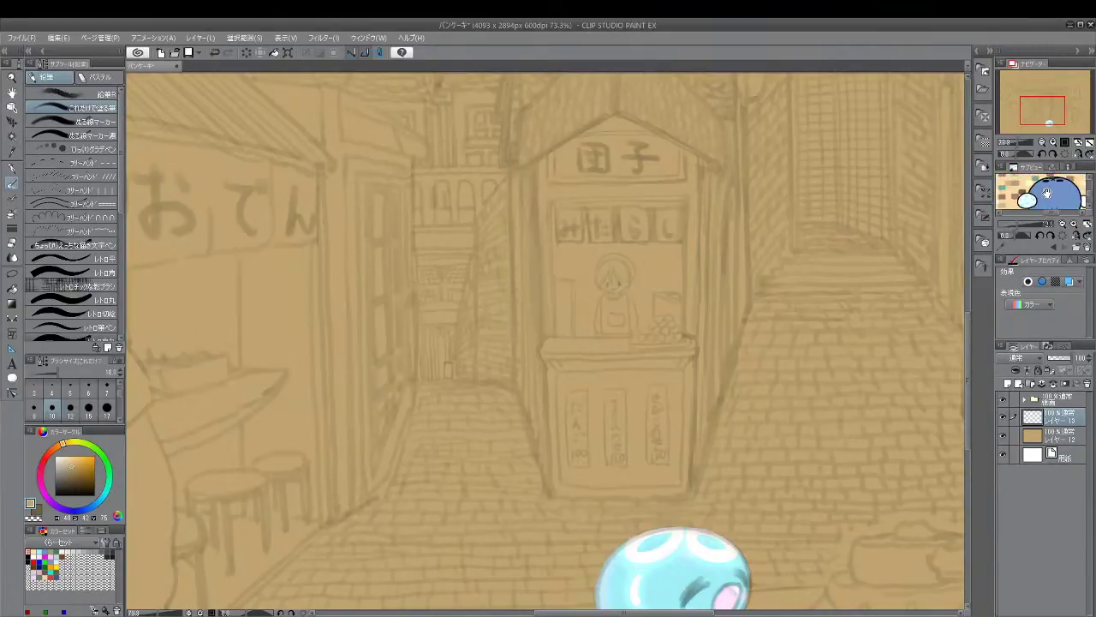
{"action": "scroll", "coordinate": [1041, 206], "scroll_direction": "up", "scroll_amount": 3}
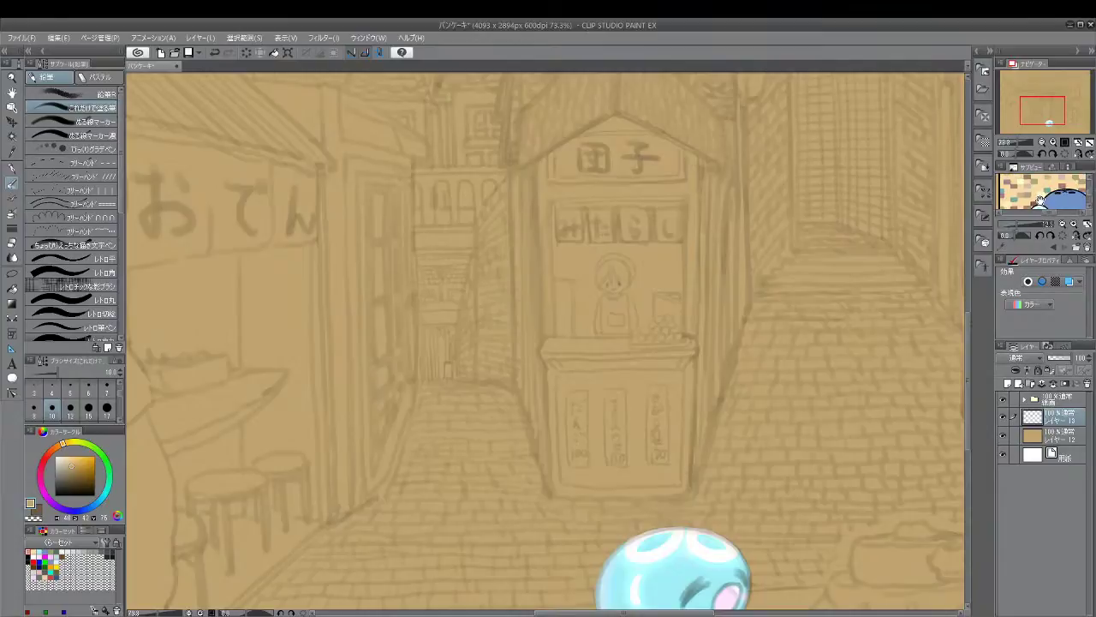
{"action": "scroll", "coordinate": [1046, 196], "scroll_direction": "up", "scroll_amount": 2}
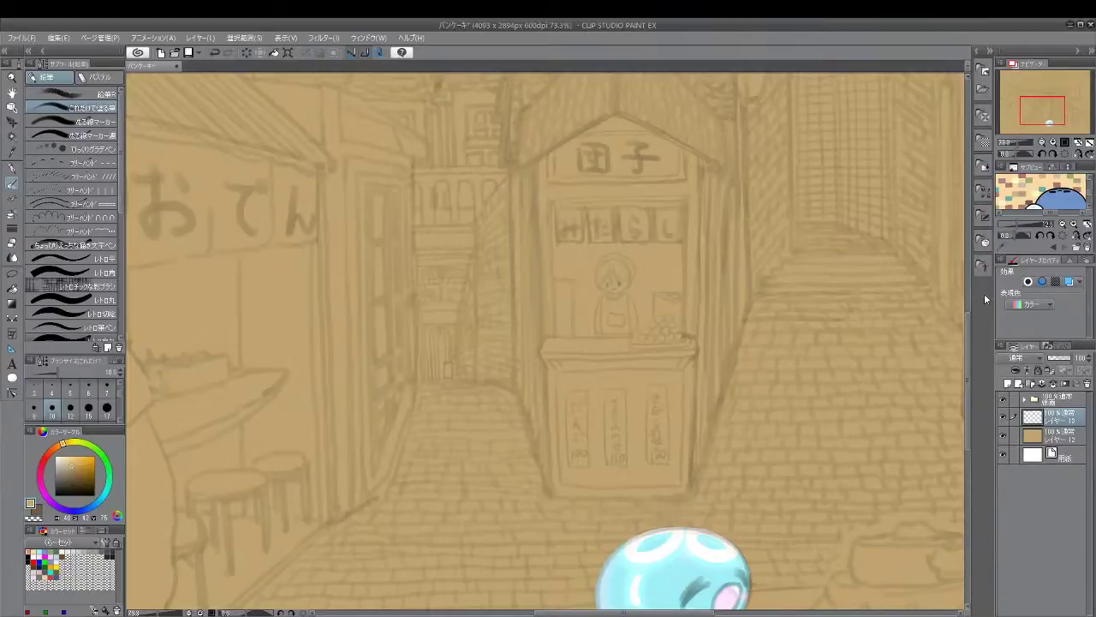
Sample the muted green from the reference image's brick pattern as the drawing colour and return to the brush
{"action": "key", "text": "i"}
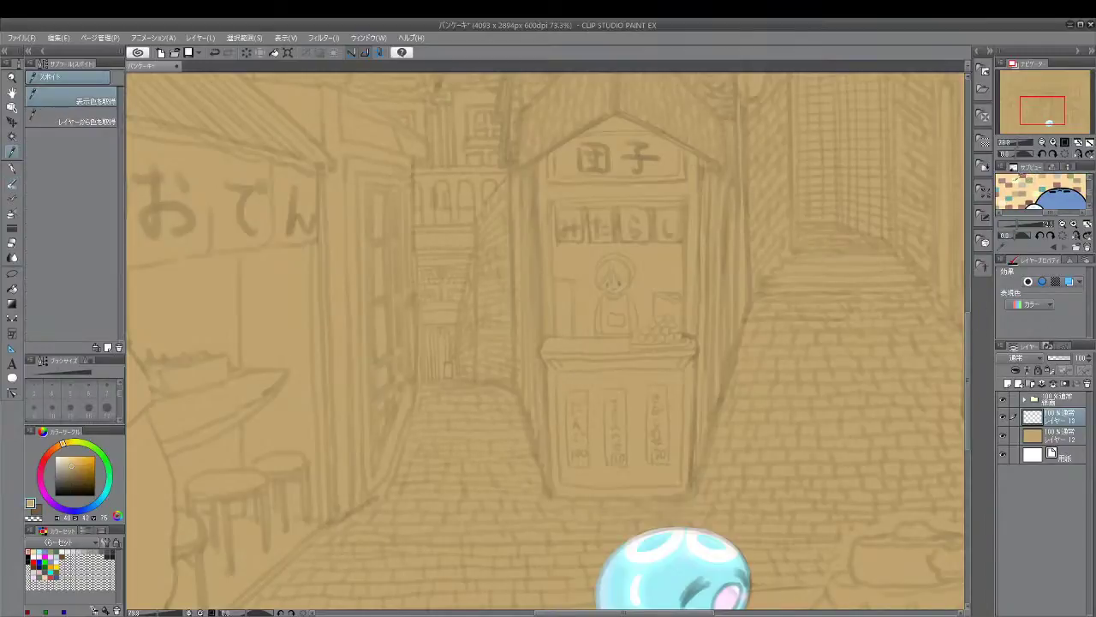
{"action": "left_click", "coordinate": [1035, 176]}
{"action": "key", "text": "p"}
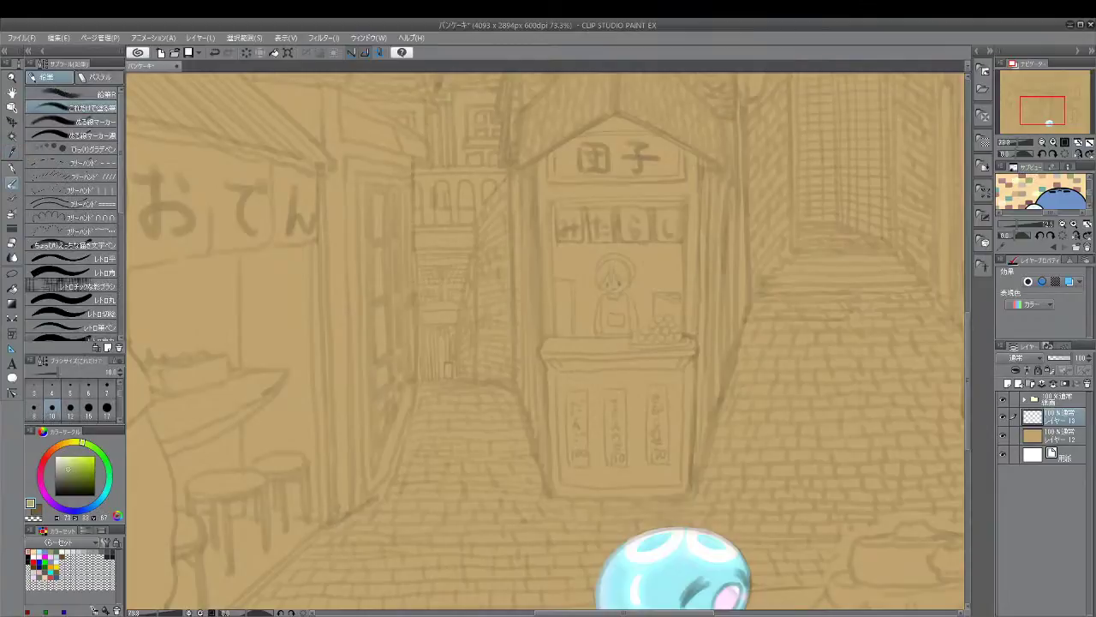
Try larger brush sizes, undo the test stroke and switch to an enlarged G-pen
{"action": "left_click", "coordinate": [119, 416]}
{"action": "left_click", "coordinate": [53, 409]}
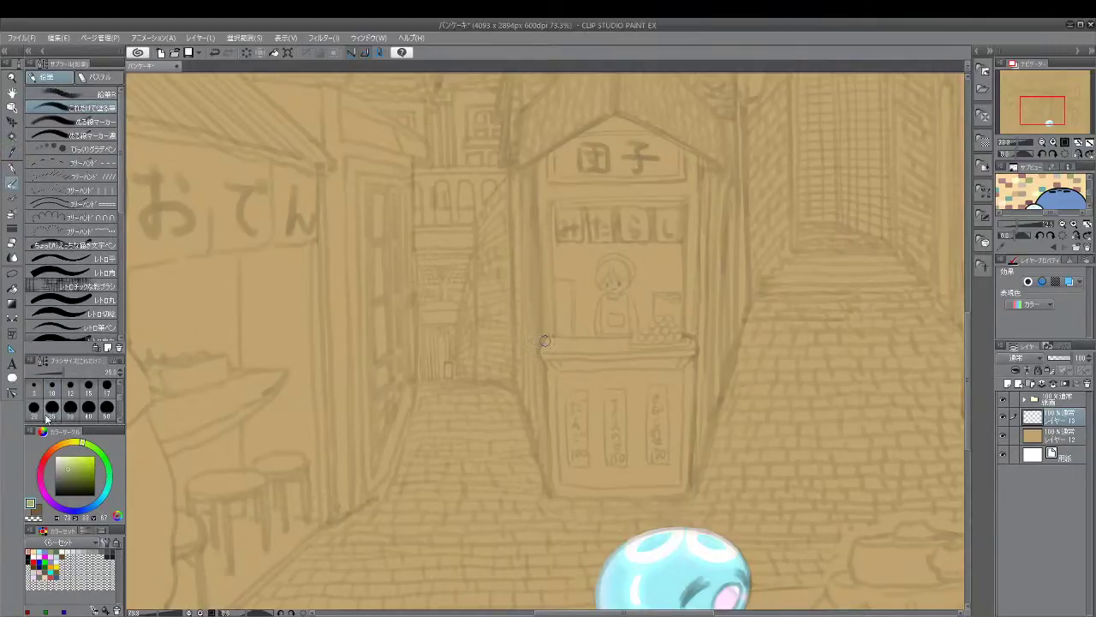
{"action": "left_click", "coordinate": [38, 415]}
{"action": "key", "text": "ctrl+z"}
{"action": "left_click", "coordinate": [22, 170]}
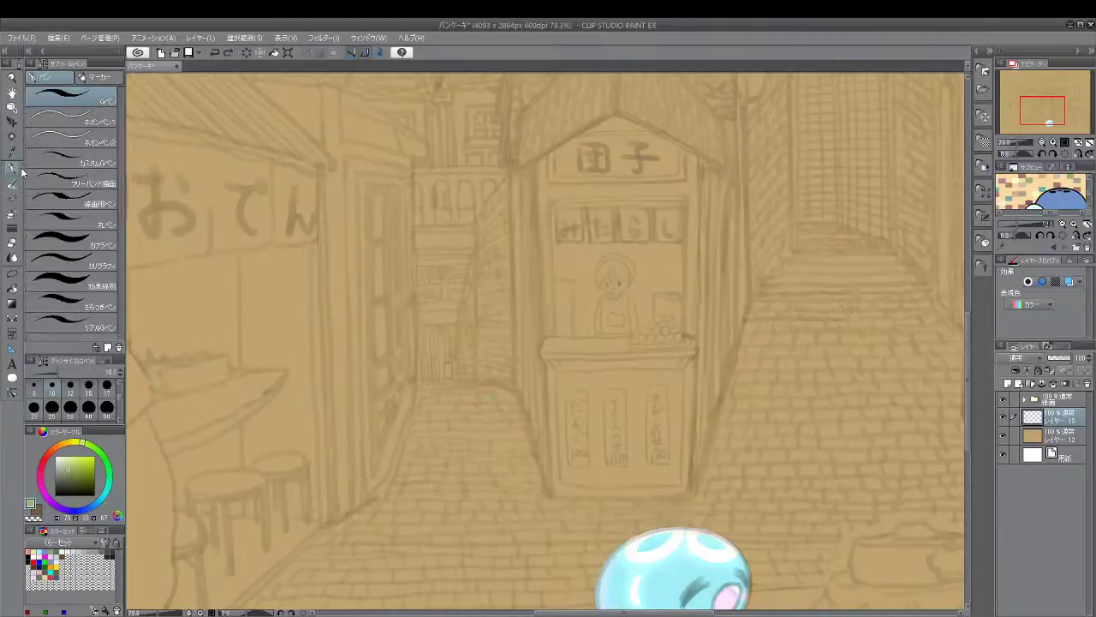
{"action": "left_click", "coordinate": [52, 407]}
Try to fill the stone paving with the sampled green using the fill that refers to other layers, and undo it
{"action": "left_click", "coordinate": [13, 289]}
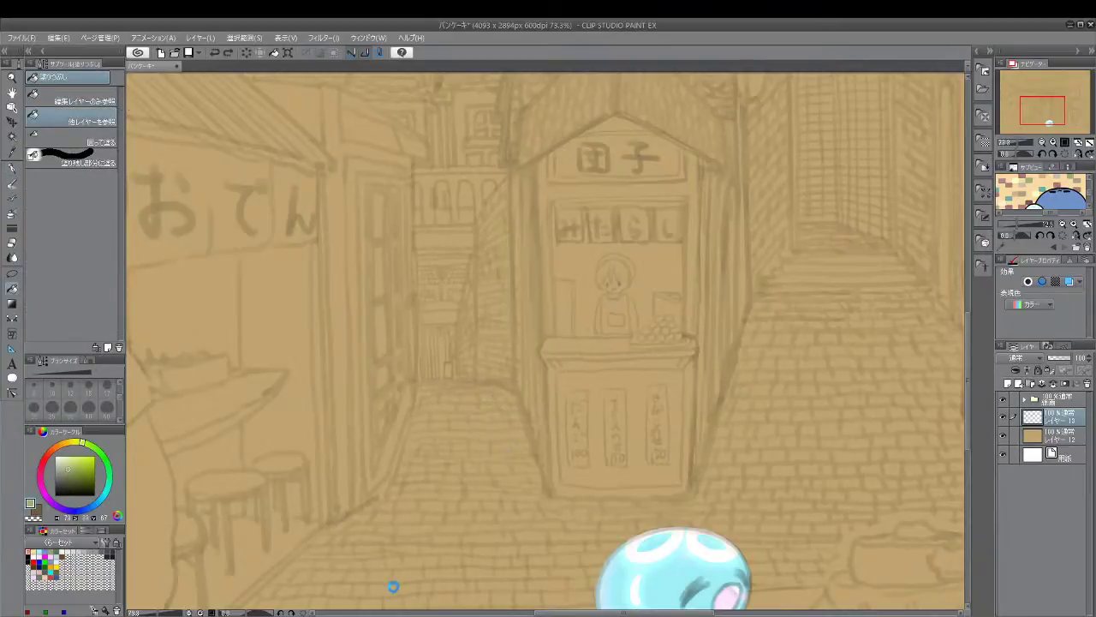
{"action": "left_click", "coordinate": [395, 582]}
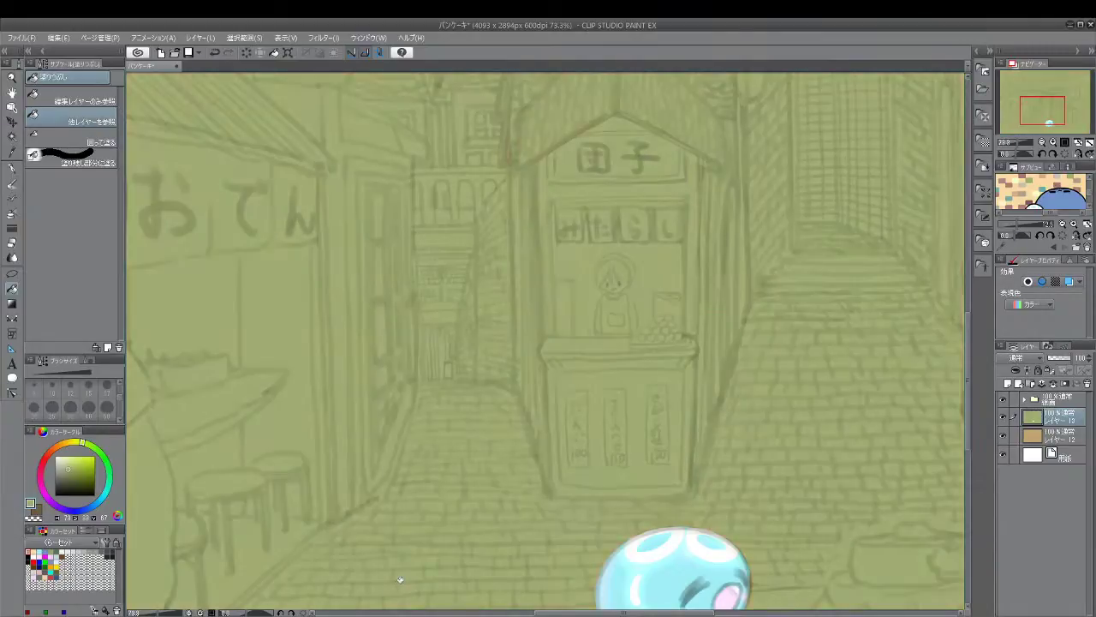
{"action": "key", "text": "ctrl+z"}
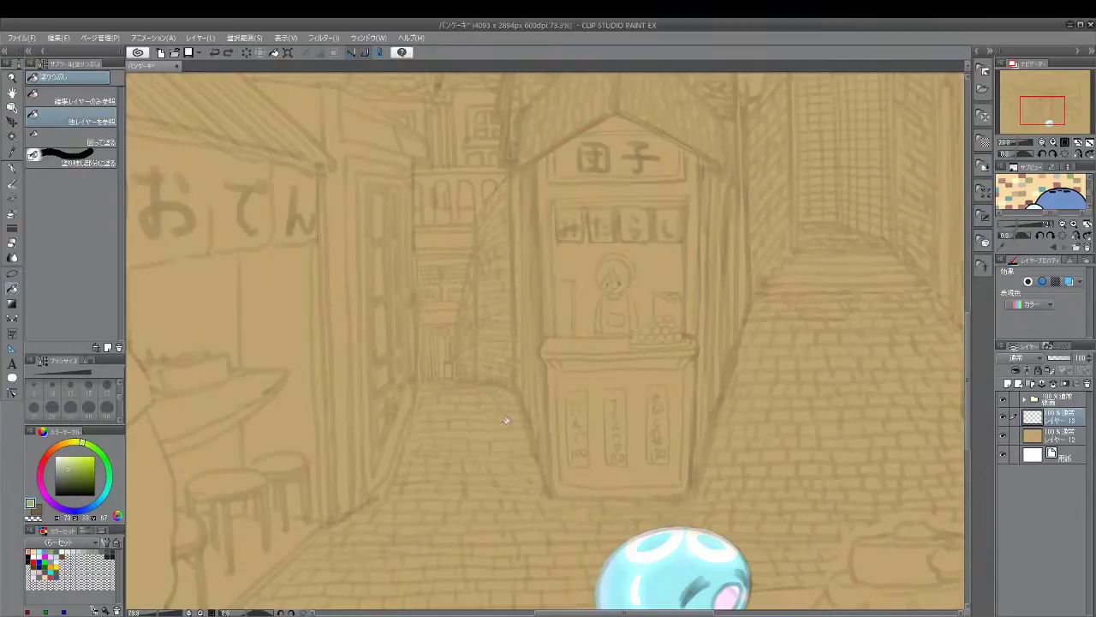
Try the fill that refers to other layers on the alley paving once more with the sampled green, and undo it
{"action": "left_click", "coordinate": [525, 494]}
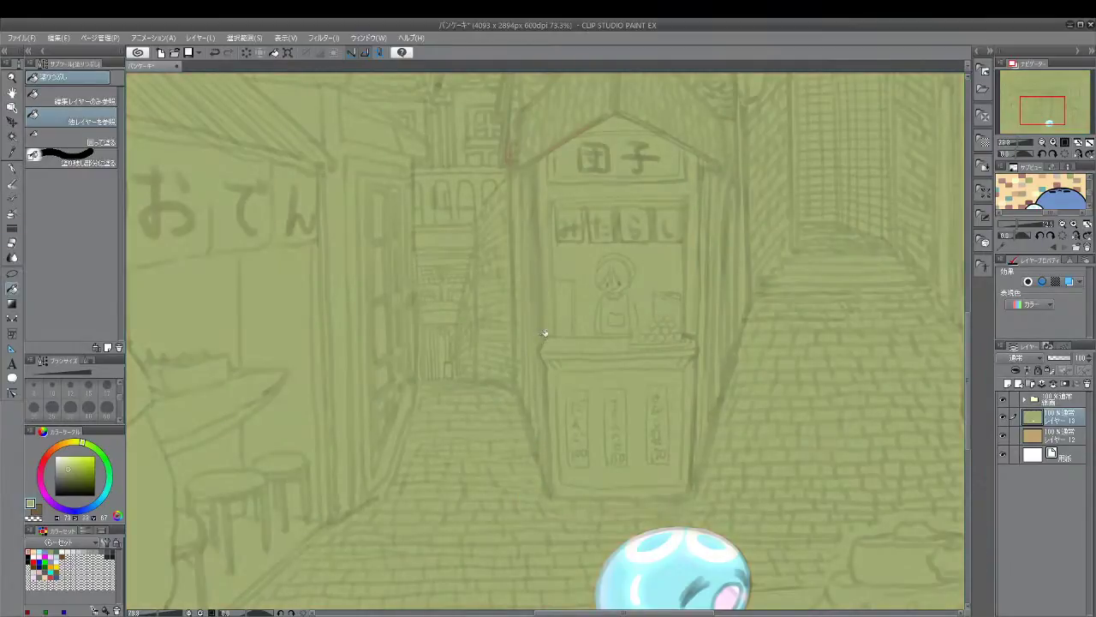
{"action": "key", "text": "ctrl+z"}
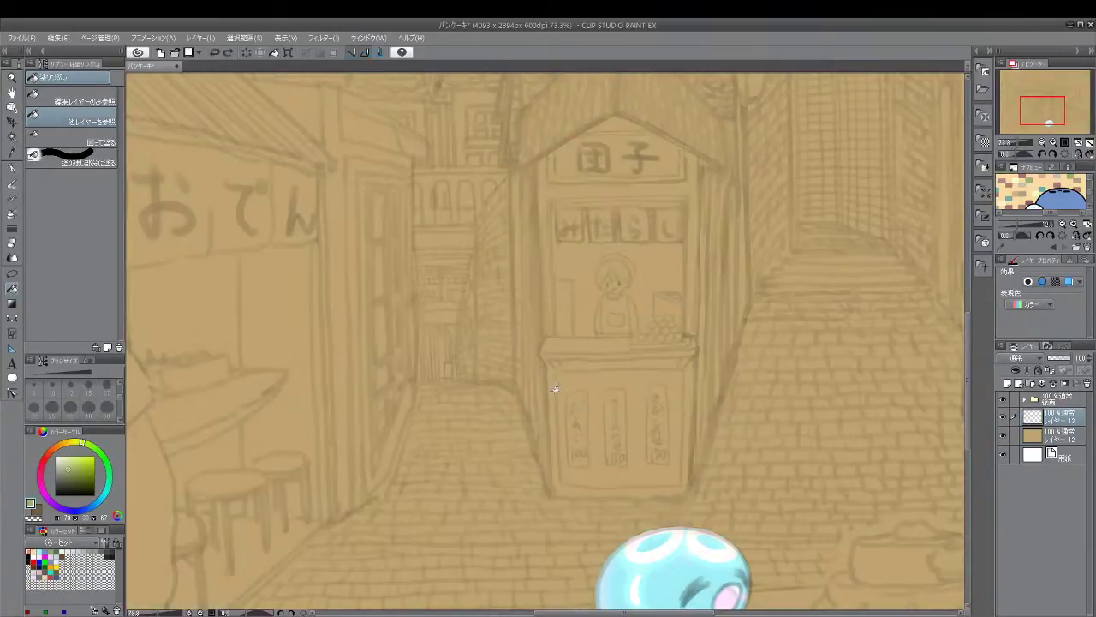
Switch to the G-pen and hand-paint scattered paving stones green along the narrow alley beside the dango stall
{"action": "key", "text": "p"}
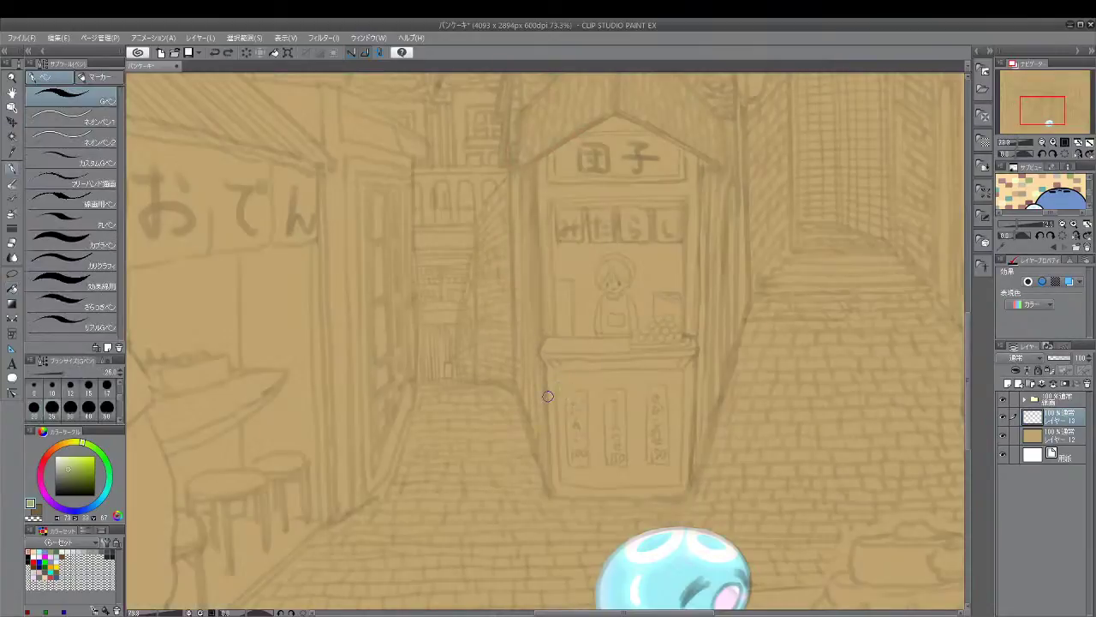
{"action": "key", "text": "ctrl+z"}
{"action": "left_click", "coordinate": [487, 398]}
{"action": "left_click_drag", "start_coordinate": [450, 443], "coordinate": [437, 445]}
{"action": "left_click_drag", "start_coordinate": [429, 418], "coordinate": [444, 417]}
{"action": "left_click_drag", "start_coordinate": [517, 453], "coordinate": [533, 453]}
{"action": "left_click_drag", "start_coordinate": [485, 503], "coordinate": [501, 506]}
{"action": "mouse_move", "coordinate": [380, 530]}
{"action": "left_mouse_down"}
{"action": "mouse_move", "coordinate": [394, 529]}
{"action": "mouse_move", "coordinate": [382, 531]}
{"action": "left_mouse_up"}
{"action": "left_click_drag", "start_coordinate": [521, 552], "coordinate": [548, 551]}
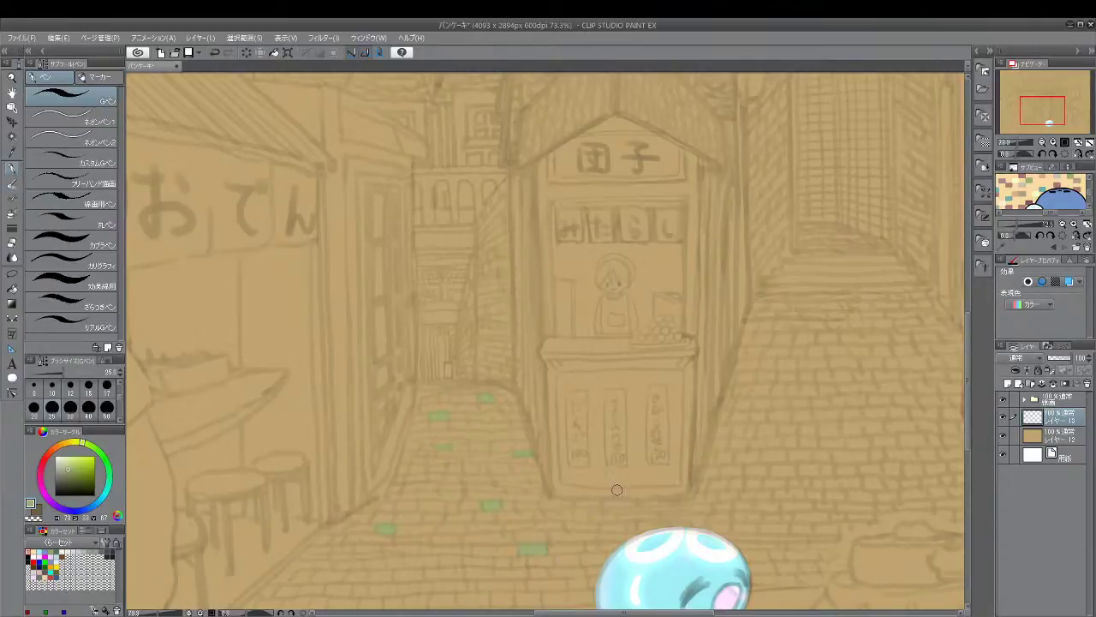
Paint more scattered stones green where the alley widens, from below the dango stall across to the stools' kerb
{"action": "left_click_drag", "start_coordinate": [592, 516], "coordinate": [615, 514]}
{"action": "left_click_drag", "start_coordinate": [298, 558], "coordinate": [320, 559]}
{"action": "left_click_drag", "start_coordinate": [317, 558], "coordinate": [322, 556]}
{"action": "left_click_drag", "start_coordinate": [439, 487], "coordinate": [462, 486]}
{"action": "mouse_move", "coordinate": [464, 567]}
{"action": "left_mouse_down"}
{"action": "mouse_move", "coordinate": [486, 575]}
{"action": "mouse_move", "coordinate": [479, 562]}
{"action": "mouse_move", "coordinate": [495, 562]}
{"action": "mouse_move", "coordinate": [467, 576]}
{"action": "mouse_move", "coordinate": [491, 569]}
{"action": "left_mouse_up"}
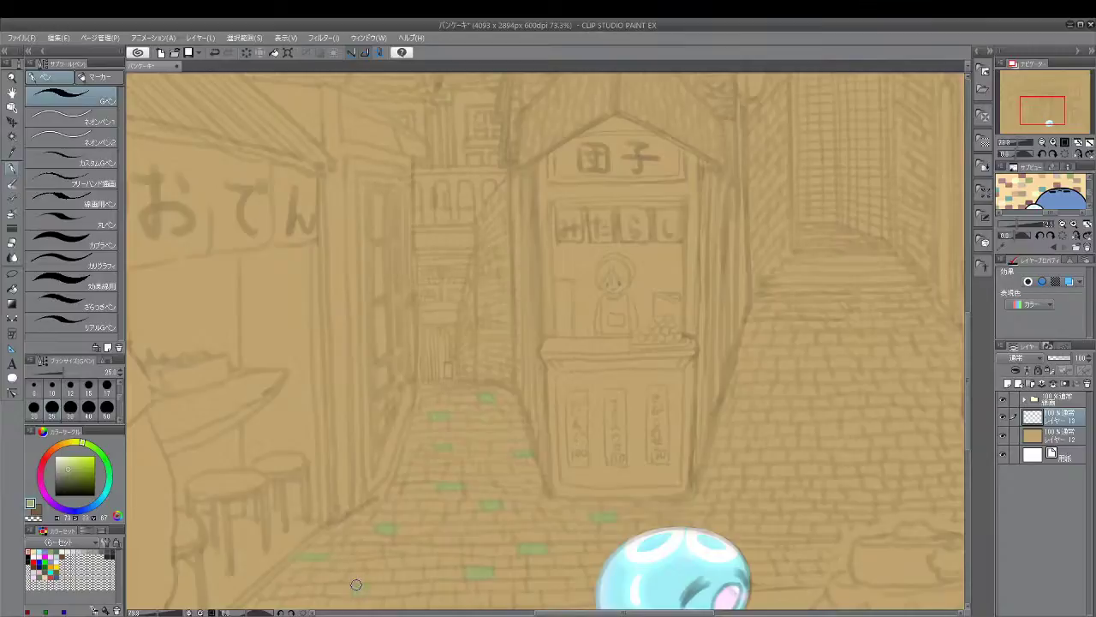
{"action": "left_click_drag", "start_coordinate": [360, 587], "coordinate": [369, 593]}
{"action": "left_click_drag", "start_coordinate": [402, 561], "coordinate": [438, 563]}
{"action": "left_click_drag", "start_coordinate": [429, 561], "coordinate": [434, 560]}
Paint larger green stones in the paving between the stools and the round table, plus one beside the stall's base
{"action": "left_click_drag", "start_coordinate": [968, 331], "coordinate": [967, 357]}
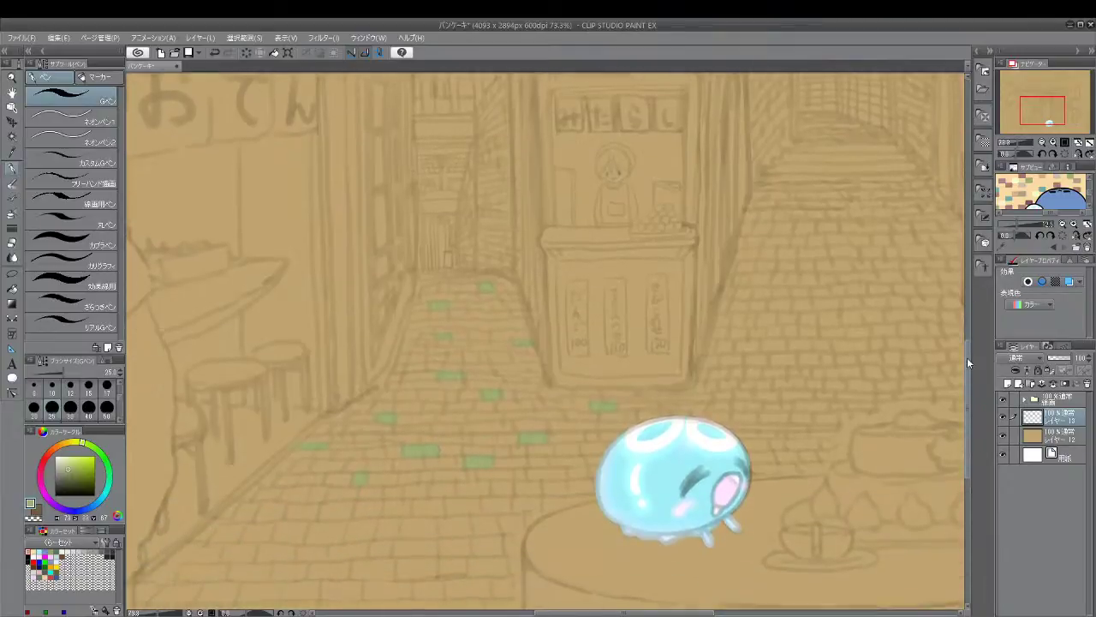
{"action": "mouse_move", "coordinate": [260, 524]}
{"action": "left_mouse_down"}
{"action": "mouse_move", "coordinate": [245, 521]}
{"action": "mouse_move", "coordinate": [244, 538]}
{"action": "mouse_move", "coordinate": [272, 531]}
{"action": "left_mouse_up"}
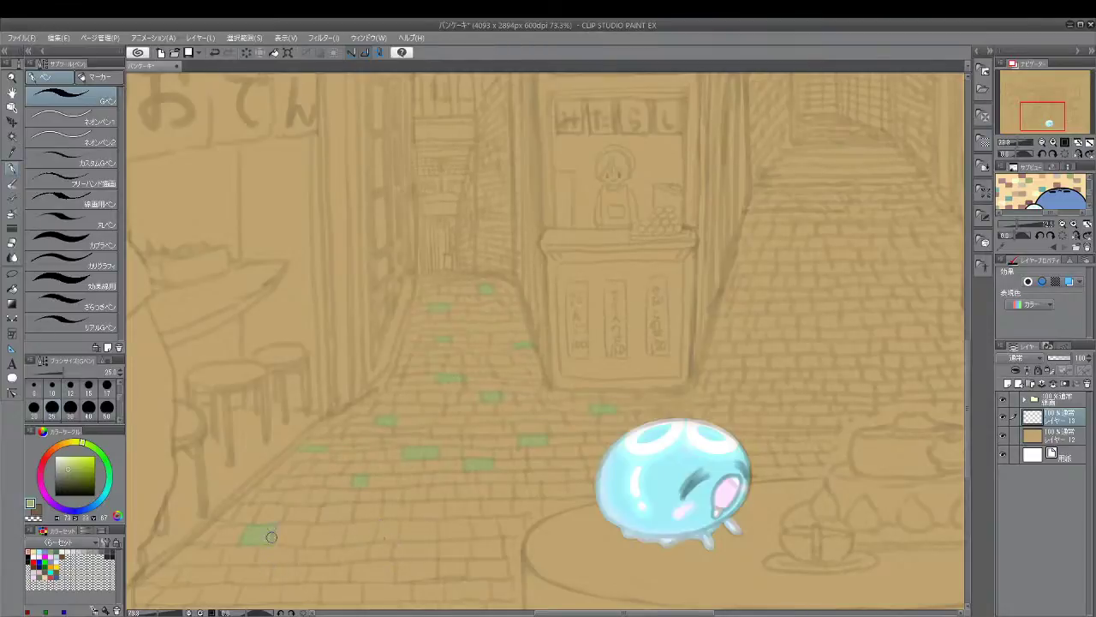
{"action": "mouse_move", "coordinate": [421, 503]}
{"action": "left_mouse_down"}
{"action": "mouse_move", "coordinate": [411, 509]}
{"action": "mouse_move", "coordinate": [440, 517]}
{"action": "left_mouse_up"}
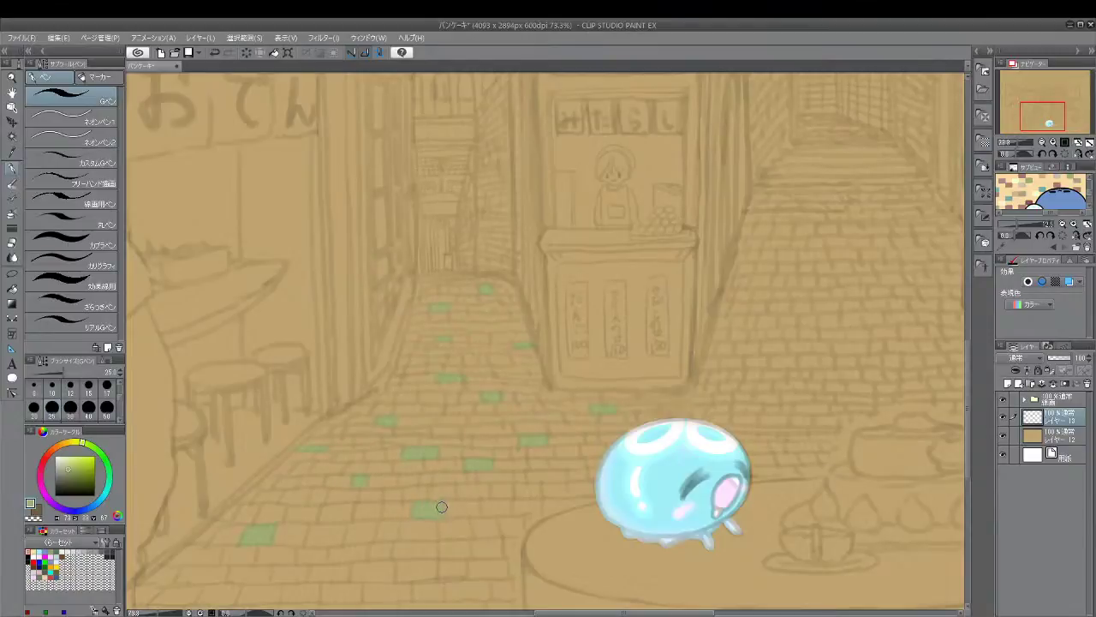
{"action": "mouse_move", "coordinate": [470, 560]}
{"action": "left_mouse_down"}
{"action": "mouse_move", "coordinate": [471, 576]}
{"action": "mouse_move", "coordinate": [506, 576]}
{"action": "mouse_move", "coordinate": [503, 559]}
{"action": "left_mouse_up"}
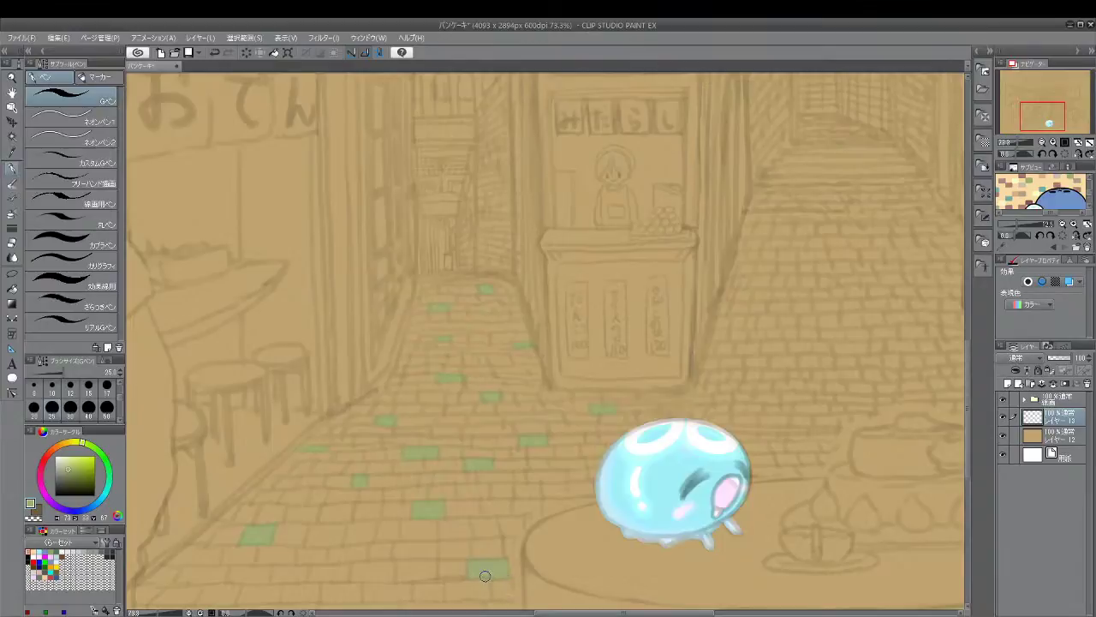
{"action": "key", "text": "ctrl+z"}
{"action": "left_click_drag", "start_coordinate": [501, 576], "coordinate": [504, 568]}
{"action": "mouse_move", "coordinate": [380, 542]}
{"action": "left_mouse_down"}
{"action": "mouse_move", "coordinate": [369, 556]}
{"action": "mouse_move", "coordinate": [391, 544]}
{"action": "left_mouse_up"}
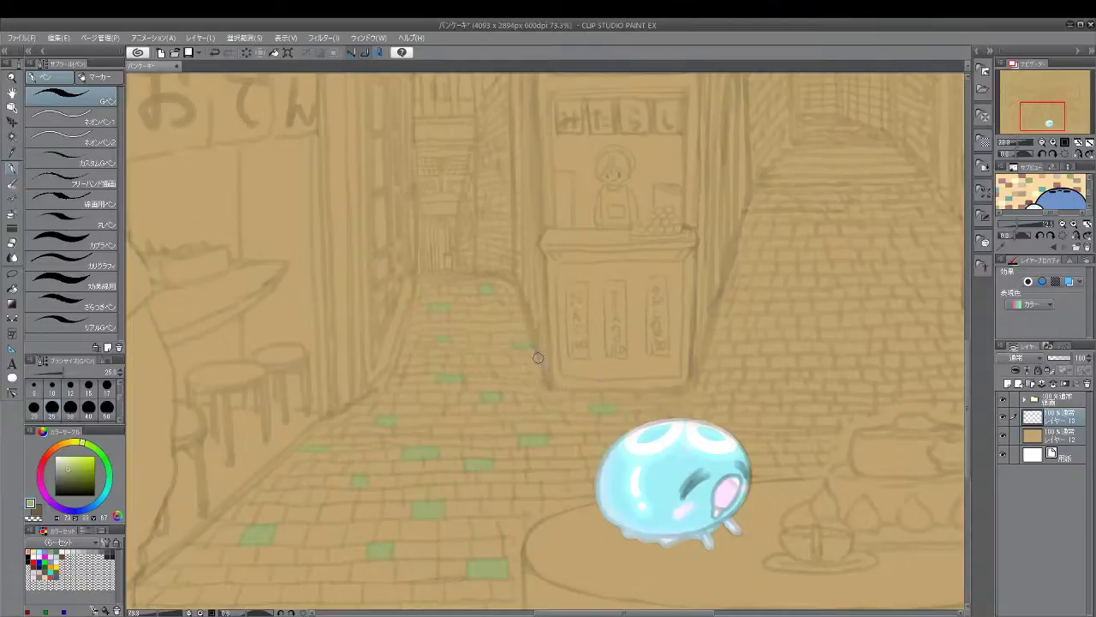
{"action": "mouse_move", "coordinate": [528, 367]}
{"action": "left_mouse_down"}
{"action": "mouse_move", "coordinate": [498, 373]}
{"action": "mouse_move", "coordinate": [527, 374]}
{"action": "mouse_move", "coordinate": [528, 359]}
{"action": "mouse_move", "coordinate": [500, 372]}
{"action": "mouse_move", "coordinate": [527, 376]}
{"action": "mouse_move", "coordinate": [511, 376]}
{"action": "mouse_move", "coordinate": [540, 360]}
{"action": "left_mouse_up"}
Paint green stones in the nearest paving rows, along the canvas's lower edge, beside the tablecloth and next to the seated figure
{"action": "scroll", "coordinate": [968, 386], "scroll_direction": "down", "scroll_amount": 3}
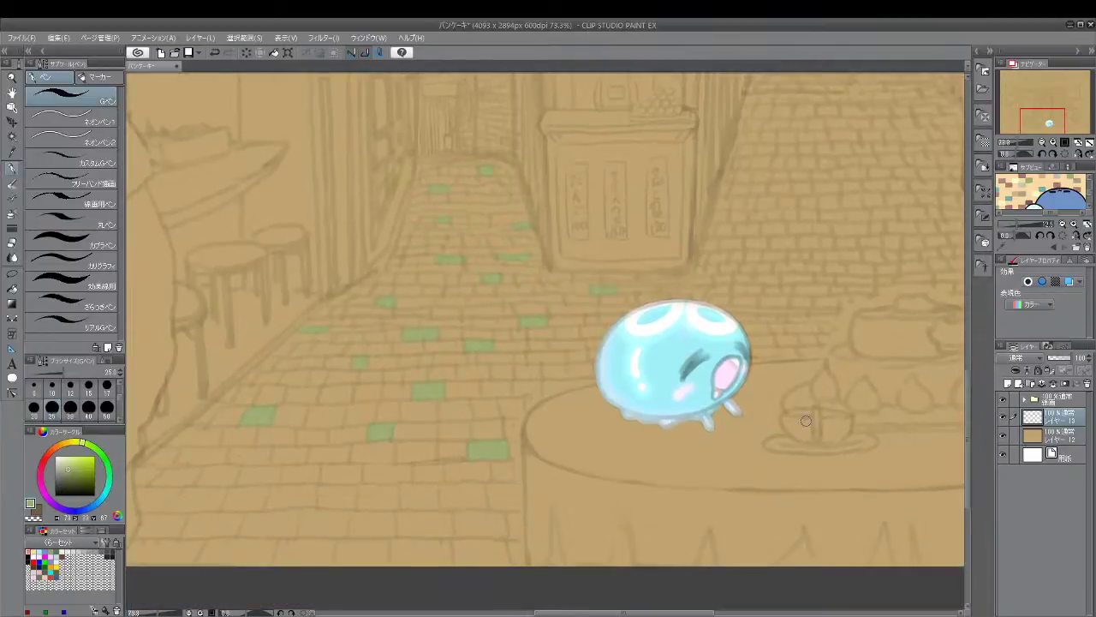
{"action": "mouse_move", "coordinate": [246, 514]}
{"action": "left_mouse_down"}
{"action": "mouse_move", "coordinate": [298, 537]}
{"action": "mouse_move", "coordinate": [303, 506]}
{"action": "mouse_move", "coordinate": [295, 534]}
{"action": "mouse_move", "coordinate": [280, 504]}
{"action": "mouse_move", "coordinate": [249, 512]}
{"action": "mouse_move", "coordinate": [294, 509]}
{"action": "mouse_move", "coordinate": [307, 497]}
{"action": "mouse_move", "coordinate": [247, 516]}
{"action": "mouse_move", "coordinate": [267, 516]}
{"action": "mouse_move", "coordinate": [278, 538]}
{"action": "mouse_move", "coordinate": [296, 518]}
{"action": "mouse_move", "coordinate": [281, 534]}
{"action": "mouse_move", "coordinate": [291, 538]}
{"action": "mouse_move", "coordinate": [296, 514]}
{"action": "mouse_move", "coordinate": [283, 512]}
{"action": "mouse_move", "coordinate": [310, 505]}
{"action": "mouse_move", "coordinate": [261, 515]}
{"action": "mouse_move", "coordinate": [291, 537]}
{"action": "left_mouse_up"}
{"action": "mouse_move", "coordinate": [512, 545]}
{"action": "left_mouse_down"}
{"action": "mouse_move", "coordinate": [514, 561]}
{"action": "mouse_move", "coordinate": [523, 539]}
{"action": "mouse_move", "coordinate": [519, 563]}
{"action": "left_mouse_up"}
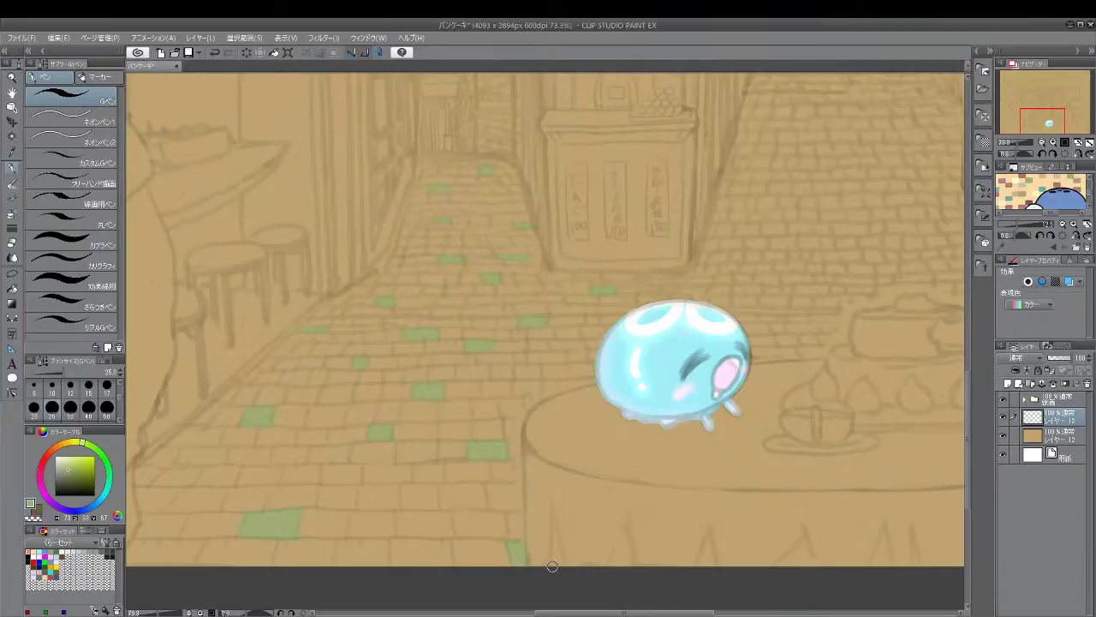
{"action": "left_click_drag", "start_coordinate": [606, 614], "coordinate": [584, 609]}
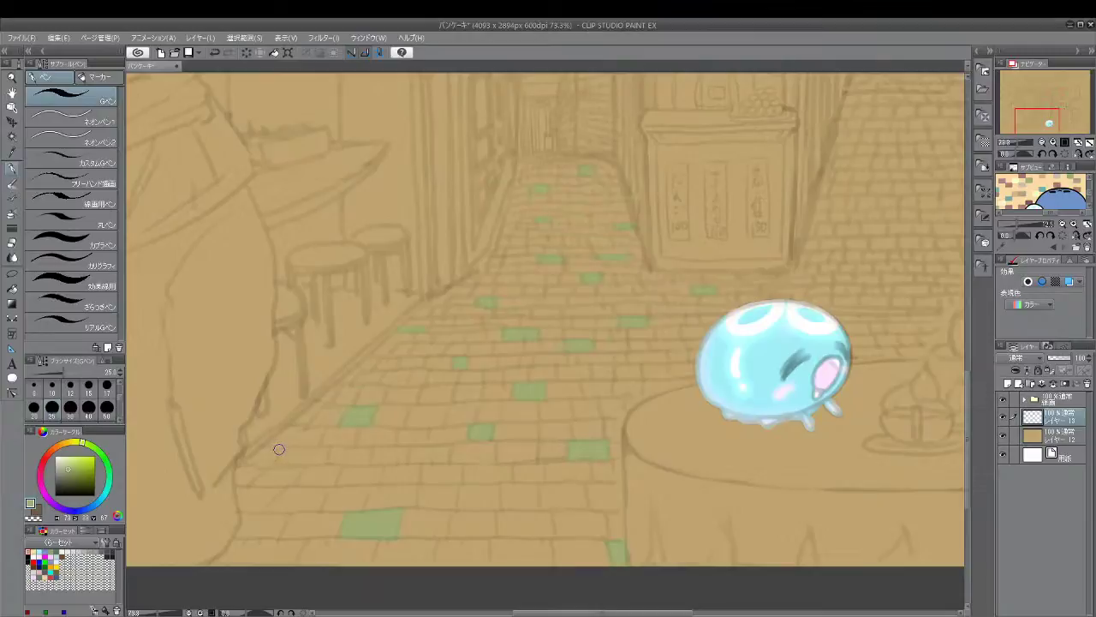
{"action": "mouse_move", "coordinate": [254, 459]}
{"action": "left_mouse_down"}
{"action": "mouse_move", "coordinate": [240, 462]}
{"action": "mouse_move", "coordinate": [277, 449]}
{"action": "left_mouse_up"}
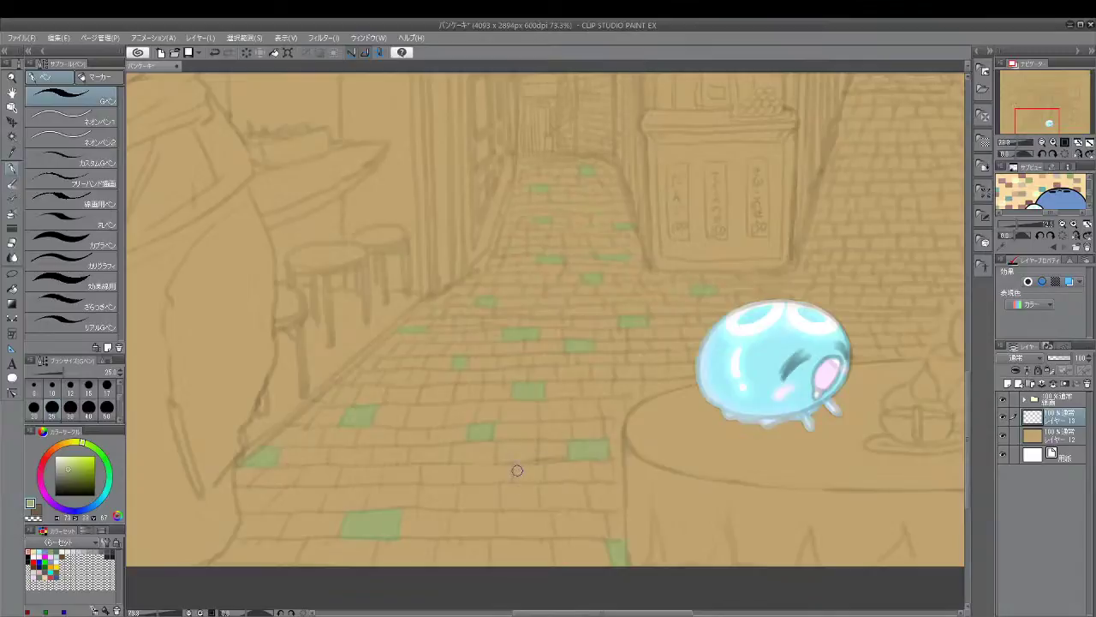
{"action": "mouse_move", "coordinate": [515, 479]}
{"action": "left_mouse_down"}
{"action": "mouse_move", "coordinate": [540, 477]}
{"action": "mouse_move", "coordinate": [529, 457]}
{"action": "mouse_move", "coordinate": [543, 461]}
{"action": "left_mouse_up"}
Paint green stones in the paving behind the table, between the blue character and the raised hand
{"action": "left_click_drag", "start_coordinate": [638, 613], "coordinate": [705, 577]}
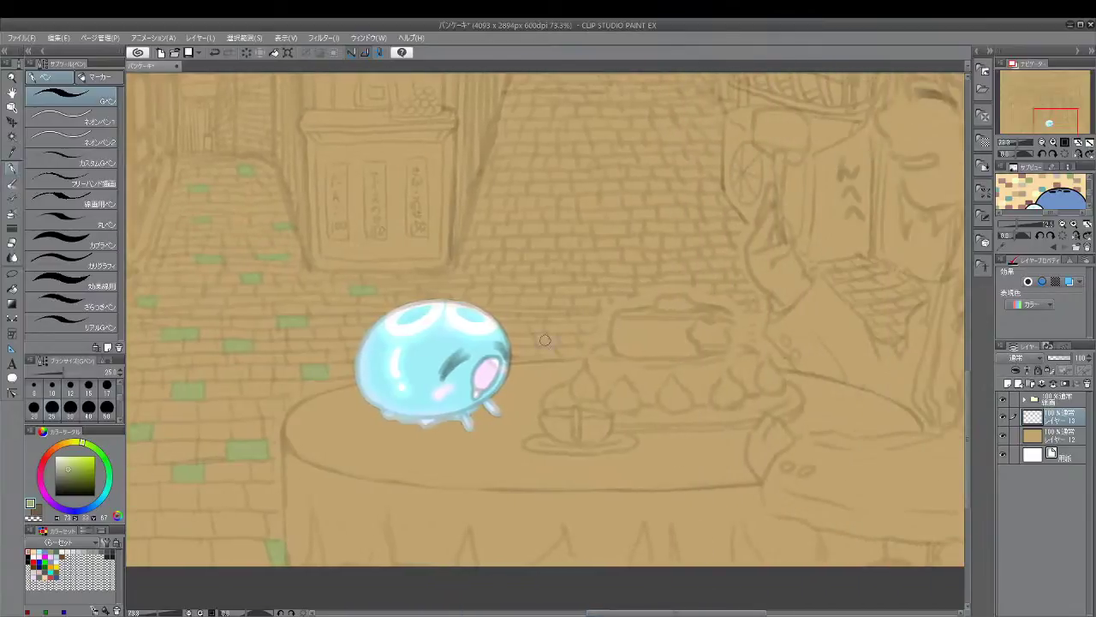
{"action": "left_click_drag", "start_coordinate": [532, 324], "coordinate": [544, 325]}
{"action": "left_click", "coordinate": [539, 326]}
{"action": "left_click_drag", "start_coordinate": [696, 280], "coordinate": [727, 272]}
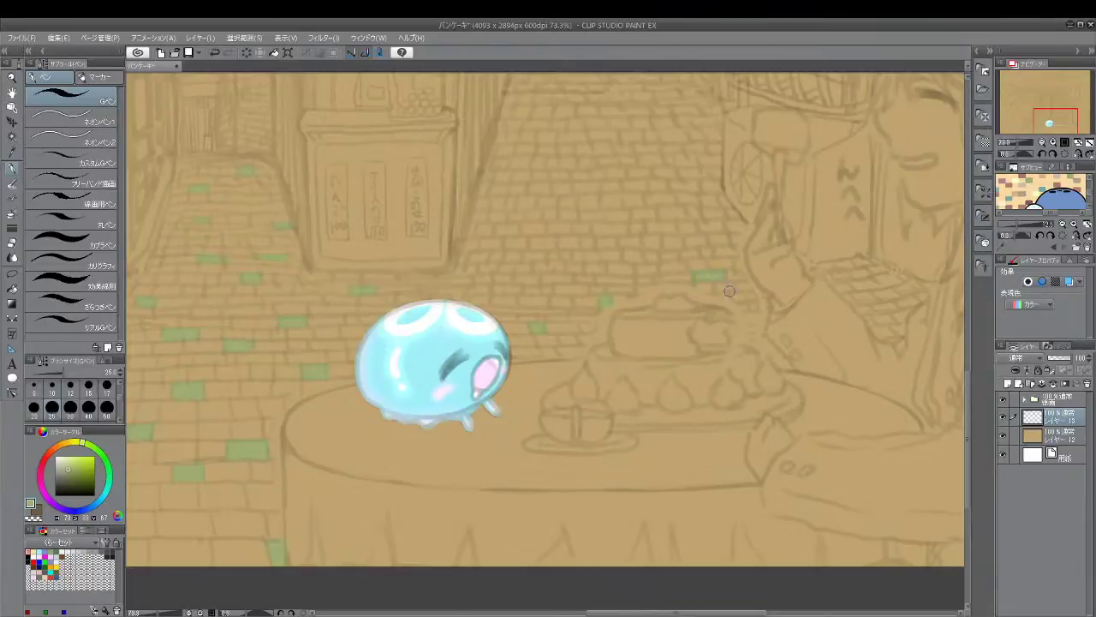
Paint scattered green stones up the sloping street to the stair landing and in the small paved patch behind the hatted figure
{"action": "left_click_drag", "start_coordinate": [968, 388], "coordinate": [968, 358]}
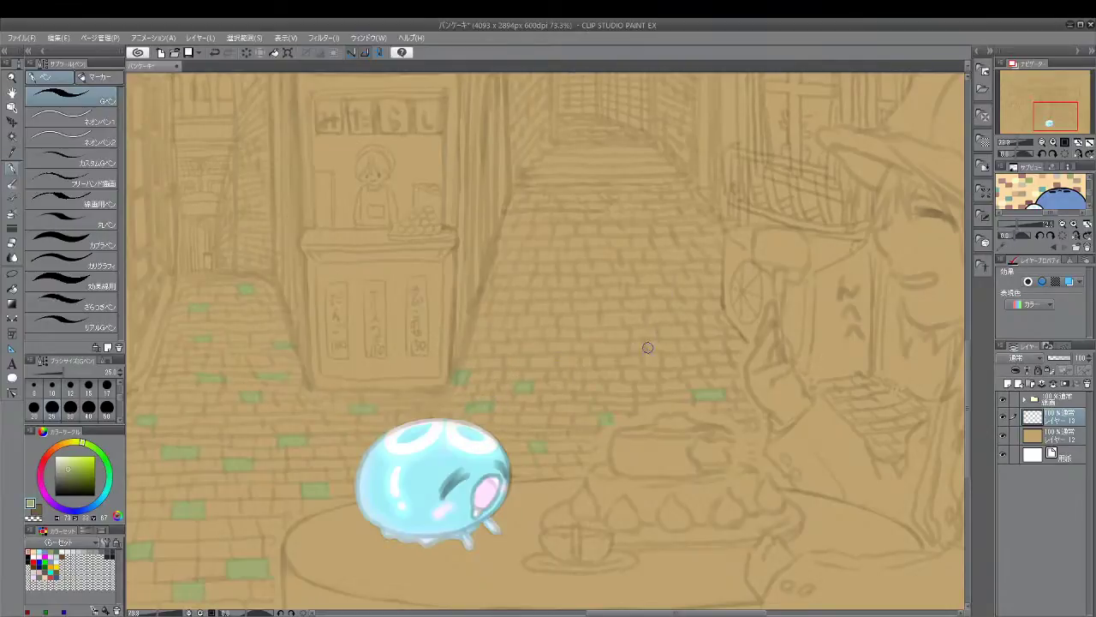
{"action": "mouse_move", "coordinate": [648, 351]}
{"action": "left_mouse_down"}
{"action": "mouse_move", "coordinate": [671, 341]}
{"action": "mouse_move", "coordinate": [649, 339]}
{"action": "left_mouse_up"}
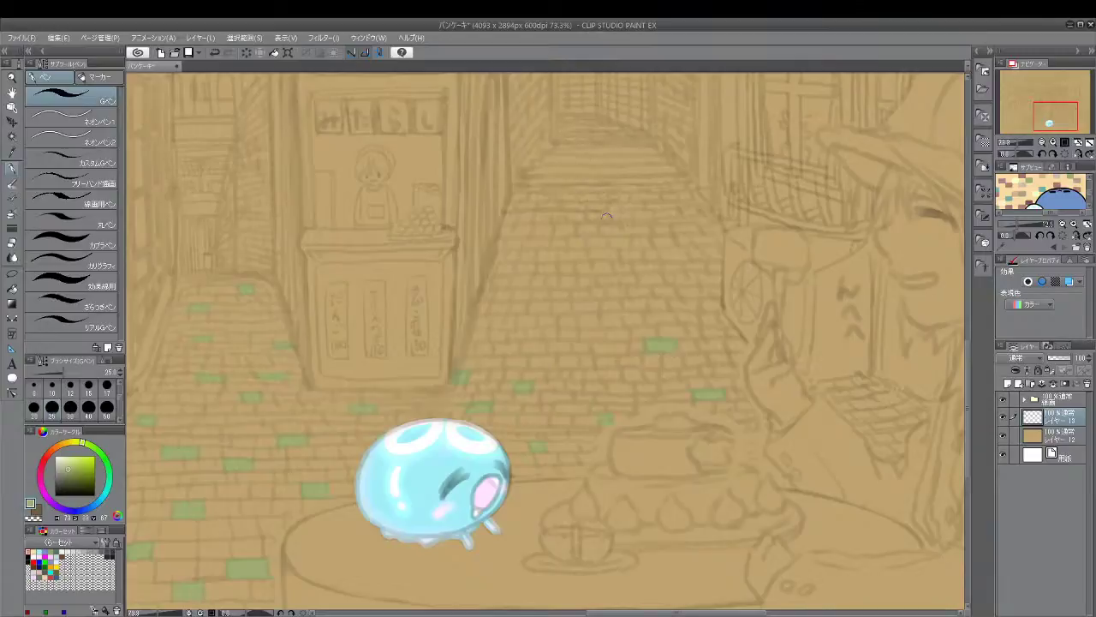
{"action": "mouse_move", "coordinate": [874, 430]}
{"action": "left_mouse_down"}
{"action": "mouse_move", "coordinate": [896, 428]}
{"action": "mouse_move", "coordinate": [884, 426]}
{"action": "left_mouse_up"}
{"action": "left_click_drag", "start_coordinate": [873, 381], "coordinate": [872, 377]}
{"action": "left_click_drag", "start_coordinate": [638, 274], "coordinate": [661, 281]}
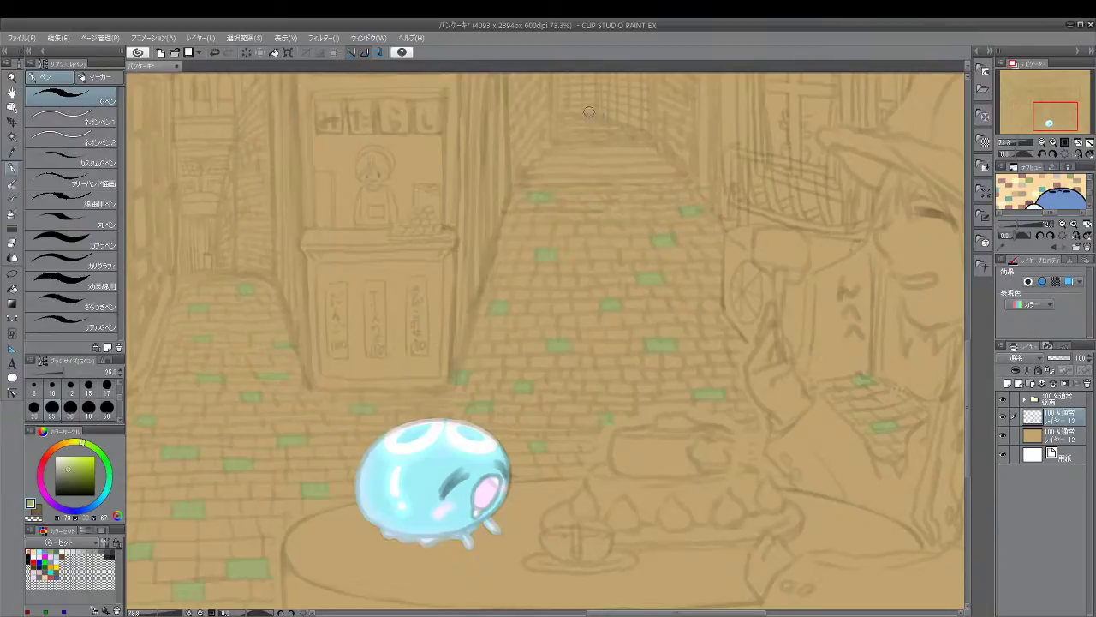
{"action": "left_click_drag", "start_coordinate": [571, 126], "coordinate": [586, 125]}
{"action": "left_click_drag", "start_coordinate": [633, 137], "coordinate": [623, 137]}
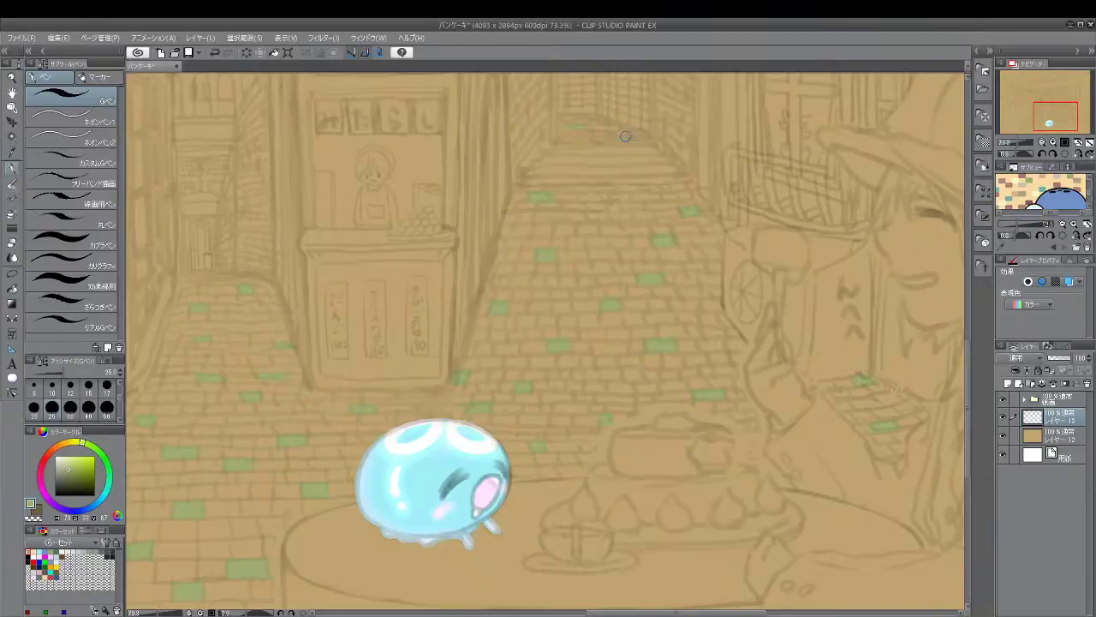
Sample the muted red from the reference's brick pattern and paint scattered red stones in the narrow alley and below the stall
{"action": "left_click", "coordinate": [1029, 180]}
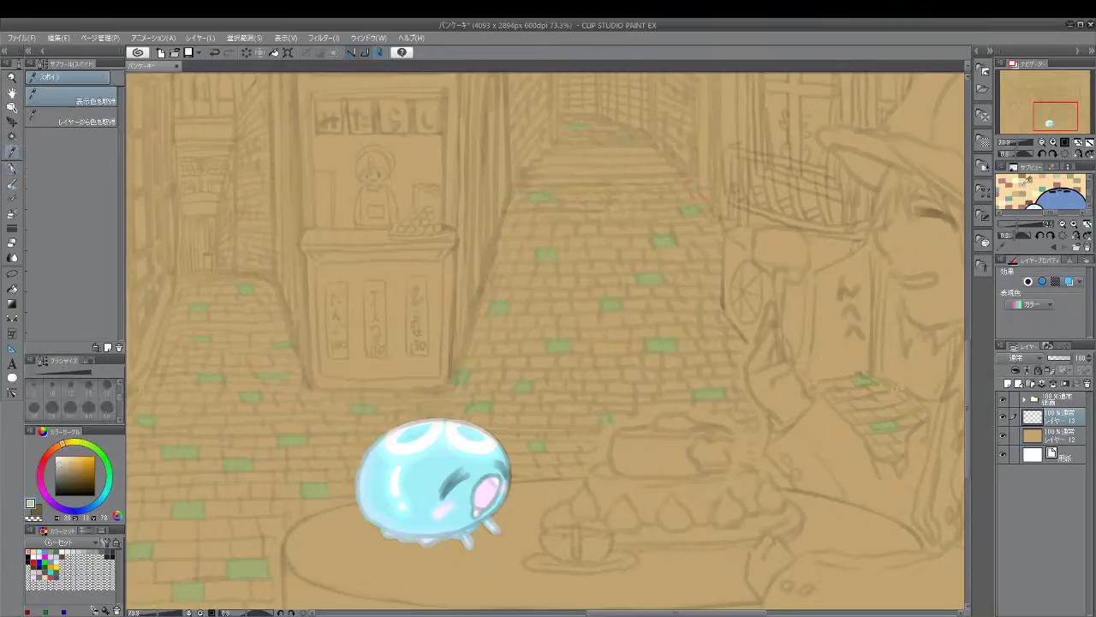
{"action": "left_click", "coordinate": [1015, 179]}
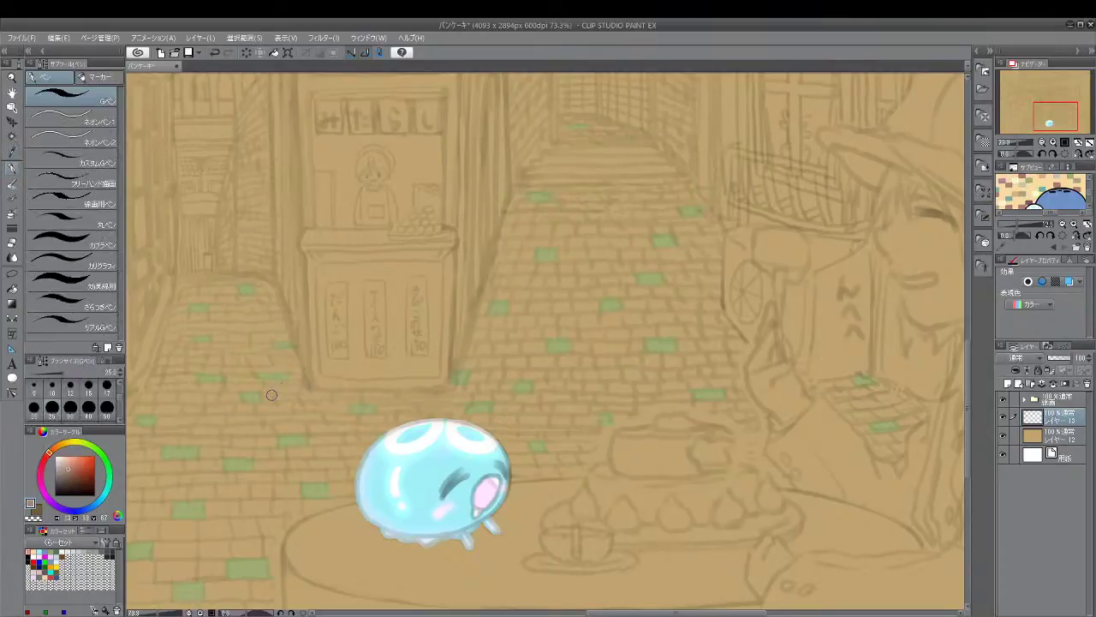
{"action": "left_click_drag", "start_coordinate": [204, 408], "coordinate": [233, 408]}
{"action": "key", "text": "ctrl+z"}
{"action": "left_click_drag", "start_coordinate": [227, 311], "coordinate": [250, 316]}
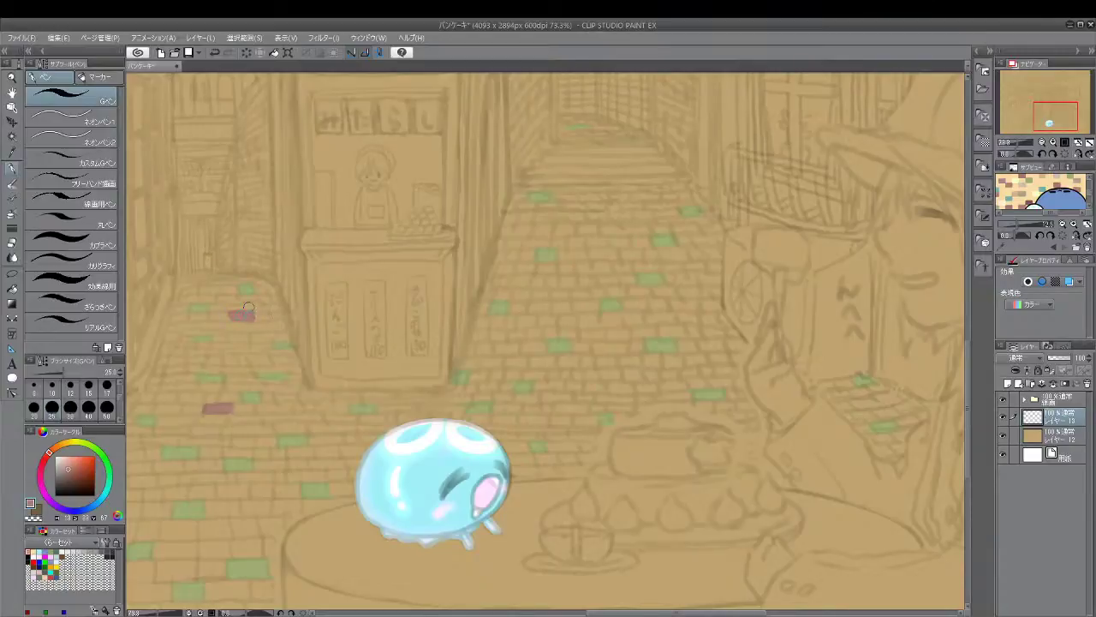
{"action": "left_click_drag", "start_coordinate": [188, 277], "coordinate": [204, 277]}
{"action": "key", "text": "ctrl+z"}
{"action": "left_click_drag", "start_coordinate": [187, 277], "coordinate": [200, 275]}
{"action": "mouse_move", "coordinate": [177, 327]}
{"action": "left_mouse_down"}
{"action": "mouse_move", "coordinate": [167, 327]}
{"action": "mouse_move", "coordinate": [185, 321]}
{"action": "left_mouse_up"}
{"action": "left_click_drag", "start_coordinate": [339, 390], "coordinate": [356, 395]}
{"action": "key", "text": "ctrl+z"}
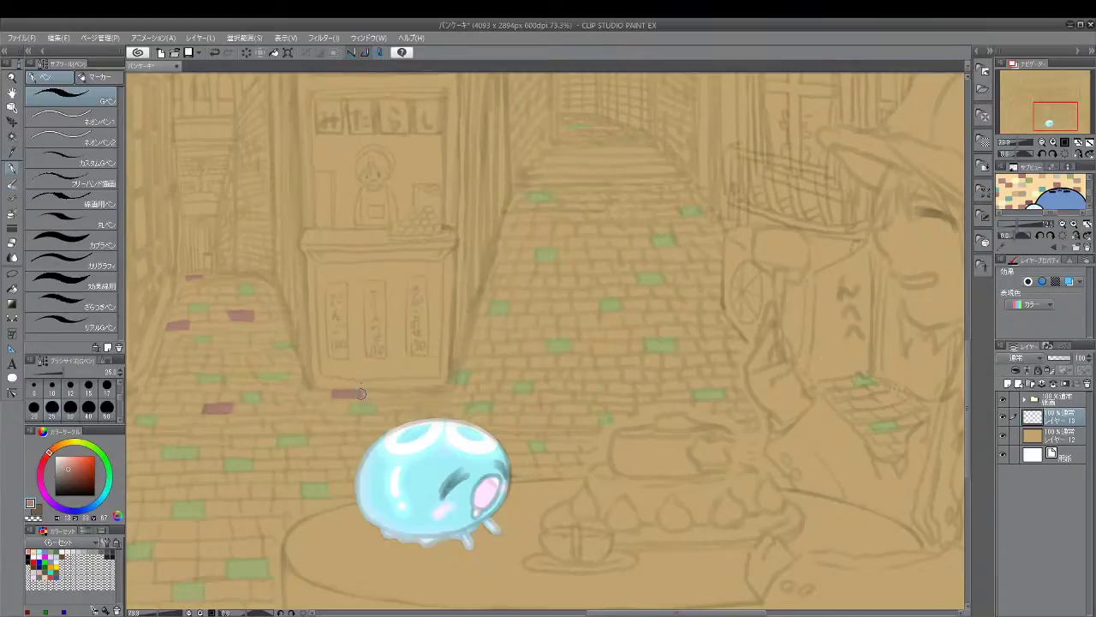
Paint two large muted red stones in the foreground paving, one at the canvas's lower edge and one beside the seated figure
{"action": "left_click_drag", "start_coordinate": [967, 397], "coordinate": [968, 425]}
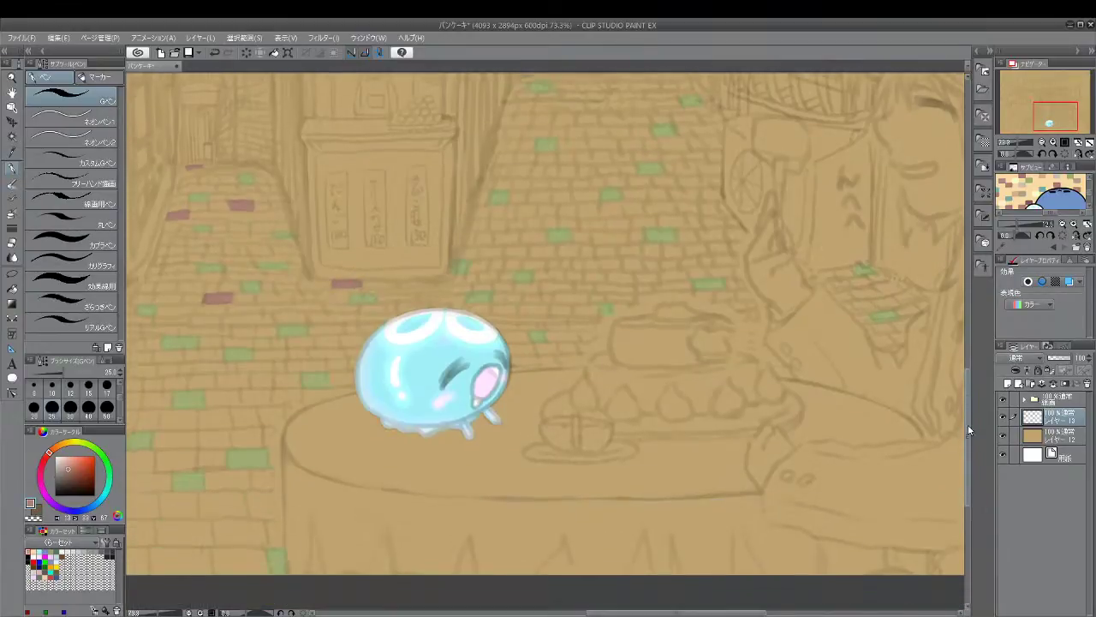
{"action": "left_click_drag", "start_coordinate": [683, 613], "coordinate": [658, 615]}
{"action": "scroll", "coordinate": [583, 587], "scroll_direction": "left", "scroll_amount": 3}
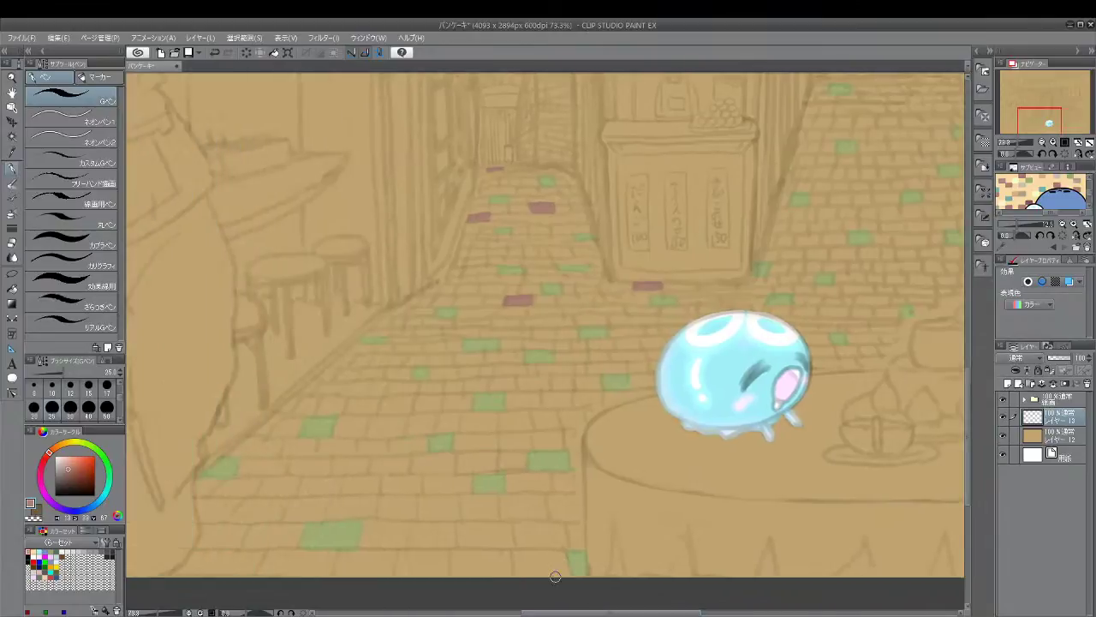
{"action": "mouse_move", "coordinate": [395, 577]}
{"action": "left_mouse_down"}
{"action": "mouse_move", "coordinate": [399, 549]}
{"action": "mouse_move", "coordinate": [438, 548]}
{"action": "mouse_move", "coordinate": [449, 550]}
{"action": "mouse_move", "coordinate": [448, 578]}
{"action": "left_mouse_up"}
{"action": "mouse_move", "coordinate": [402, 552]}
{"action": "left_mouse_down"}
{"action": "mouse_move", "coordinate": [401, 580]}
{"action": "mouse_move", "coordinate": [421, 556]}
{"action": "mouse_move", "coordinate": [432, 577]}
{"action": "mouse_move", "coordinate": [440, 558]}
{"action": "mouse_move", "coordinate": [444, 576]}
{"action": "left_mouse_up"}
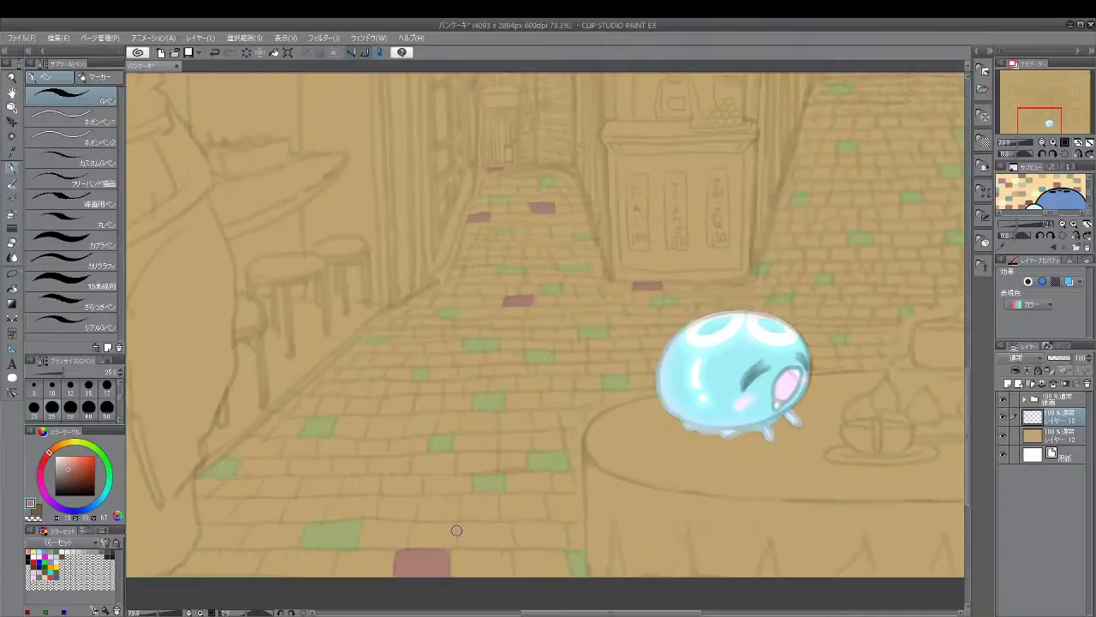
{"action": "mouse_move", "coordinate": [221, 480]}
{"action": "left_mouse_down"}
{"action": "mouse_move", "coordinate": [224, 494]}
{"action": "mouse_move", "coordinate": [260, 485]}
{"action": "mouse_move", "coordinate": [254, 497]}
{"action": "mouse_move", "coordinate": [224, 477]}
{"action": "mouse_move", "coordinate": [264, 468]}
{"action": "left_mouse_up"}
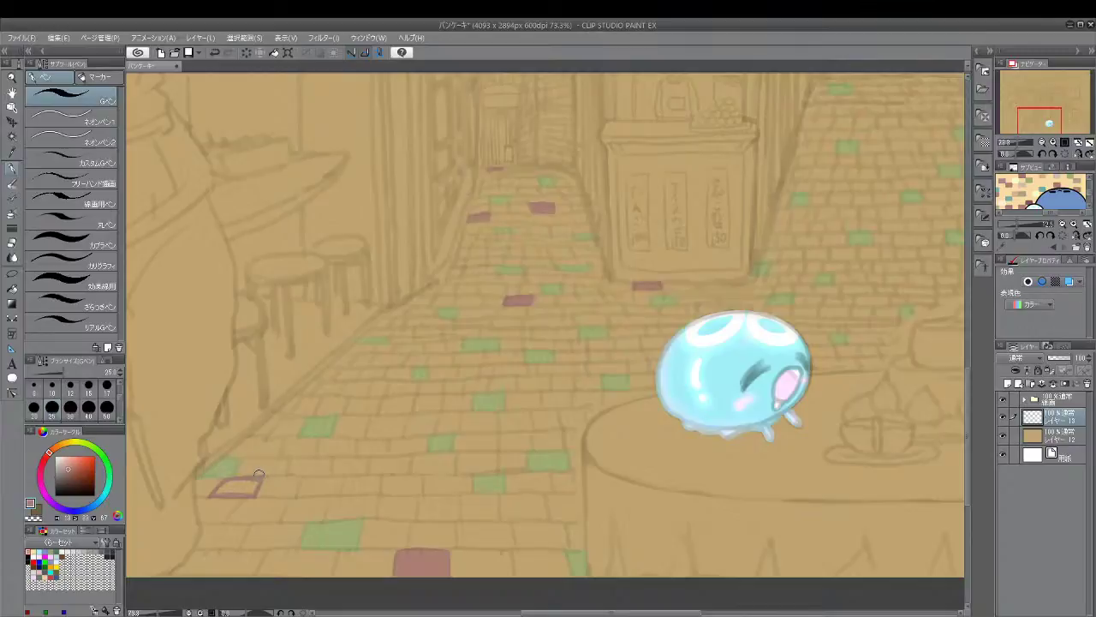
{"action": "left_click_drag", "start_coordinate": [224, 482], "coordinate": [254, 485]}
Return to the G-pen and paint a muted red stone in the middle of the paving between the stools and the blue character
{"action": "key", "text": "i"}
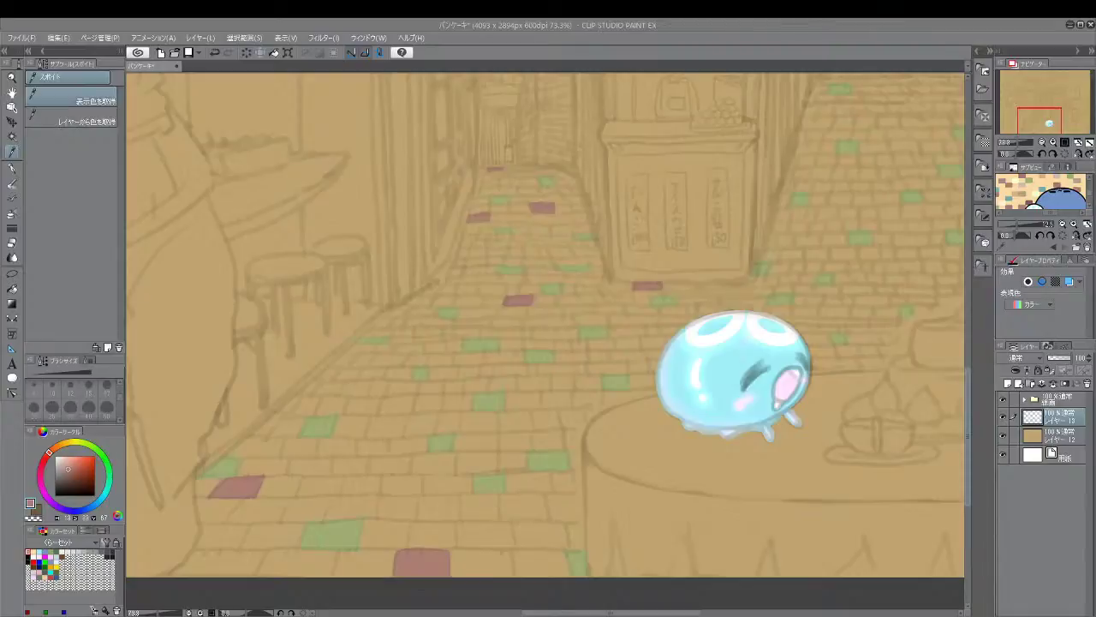
{"action": "key", "text": "space"}
{"action": "left_click_drag", "start_coordinate": [568, 345], "coordinate": [568, 347]}
{"action": "left_click_drag", "start_coordinate": [641, 311], "coordinate": [676, 382]}
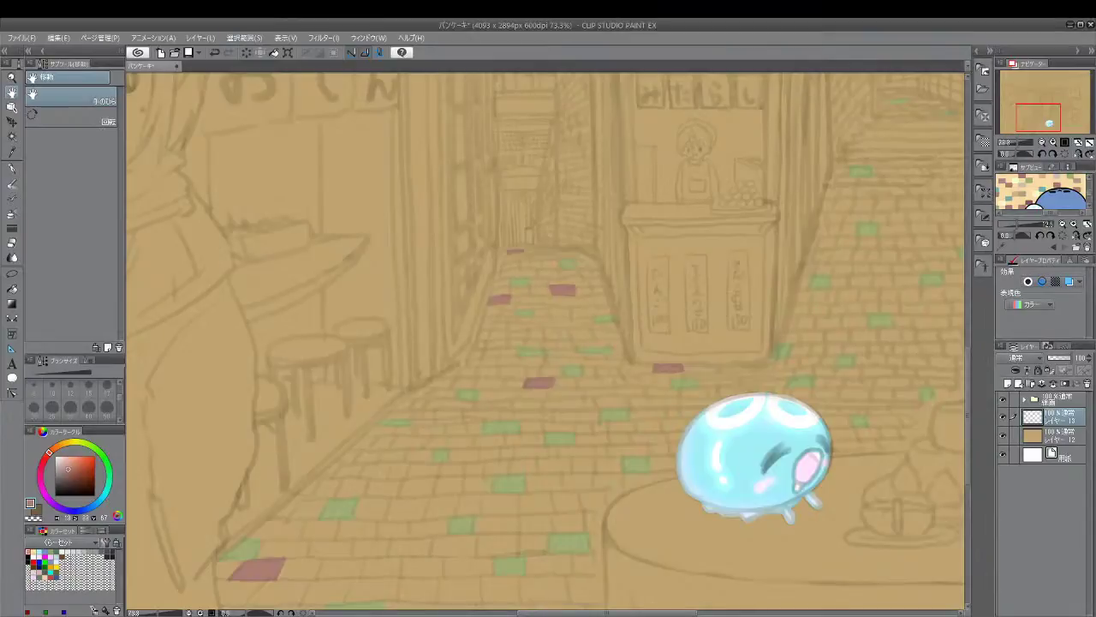
{"action": "left_click_drag", "start_coordinate": [591, 379], "coordinate": [525, 499]}
{"action": "key", "text": "i"}
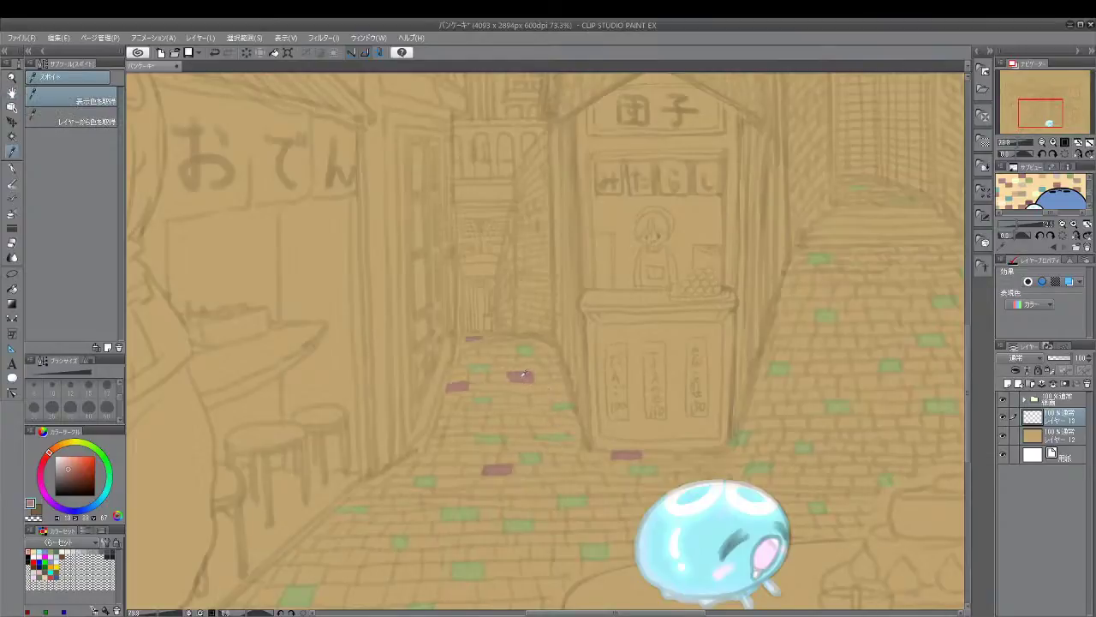
{"action": "key", "text": "h"}
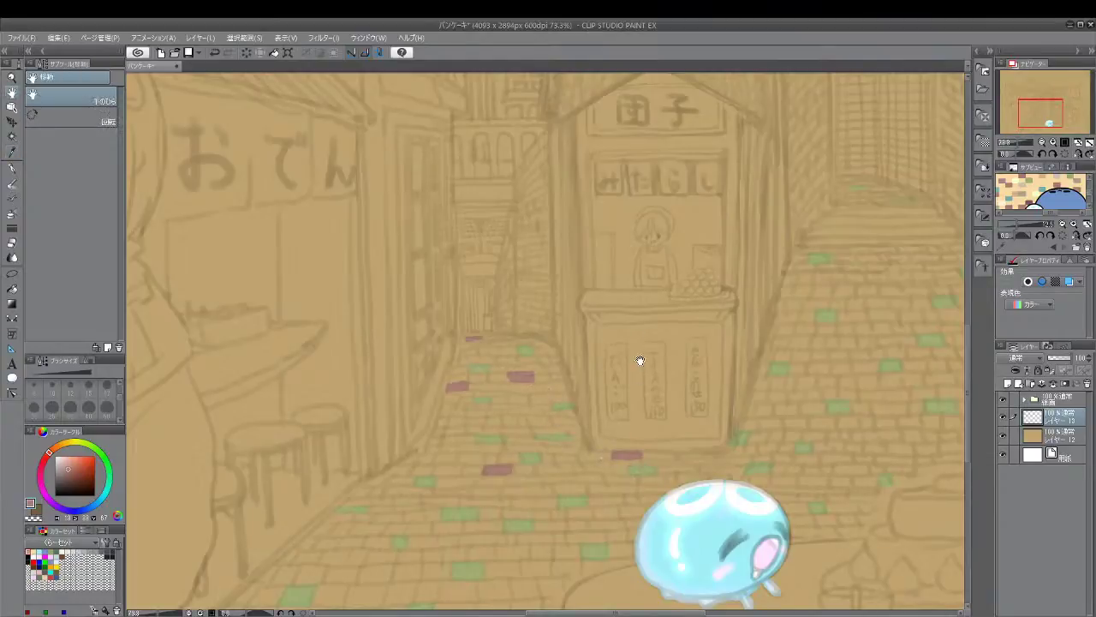
{"action": "key", "text": "p"}
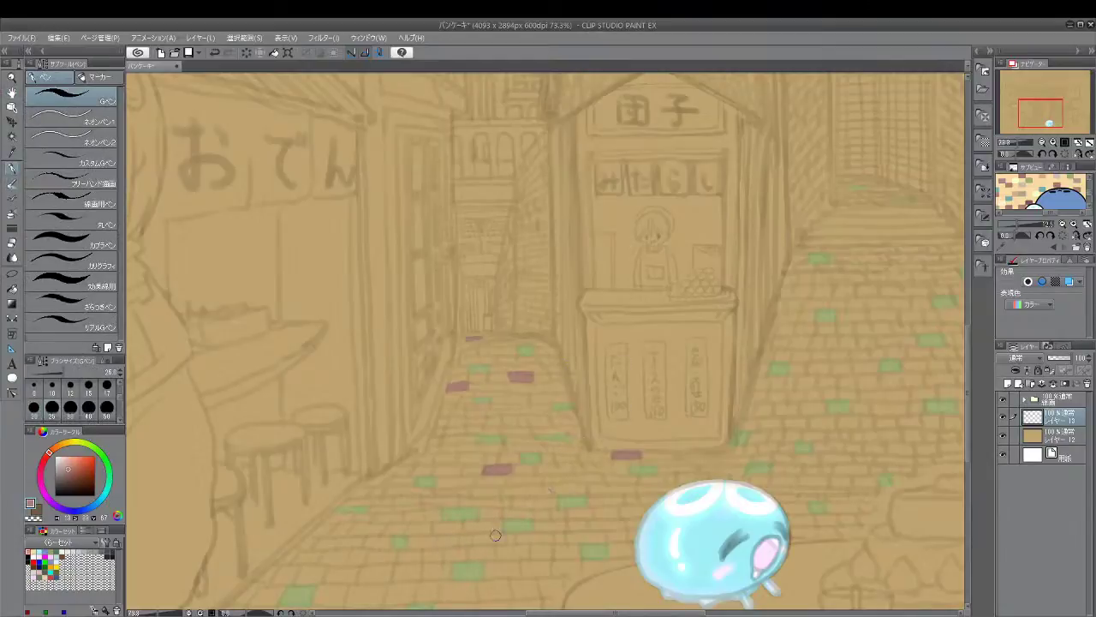
{"action": "mouse_move", "coordinate": [437, 542]}
{"action": "left_mouse_down"}
{"action": "mouse_move", "coordinate": [459, 534]}
{"action": "mouse_move", "coordinate": [447, 539]}
{"action": "left_mouse_up"}
{"action": "key", "text": "ctrl+z"}
{"action": "key", "text": "ctrl+z"}
{"action": "key", "text": "ctrl+z"}
Paint a large muted red stone in the foreground paving against the tablecloth's edge
{"action": "left_click_drag", "start_coordinate": [966, 343], "coordinate": [966, 395]}
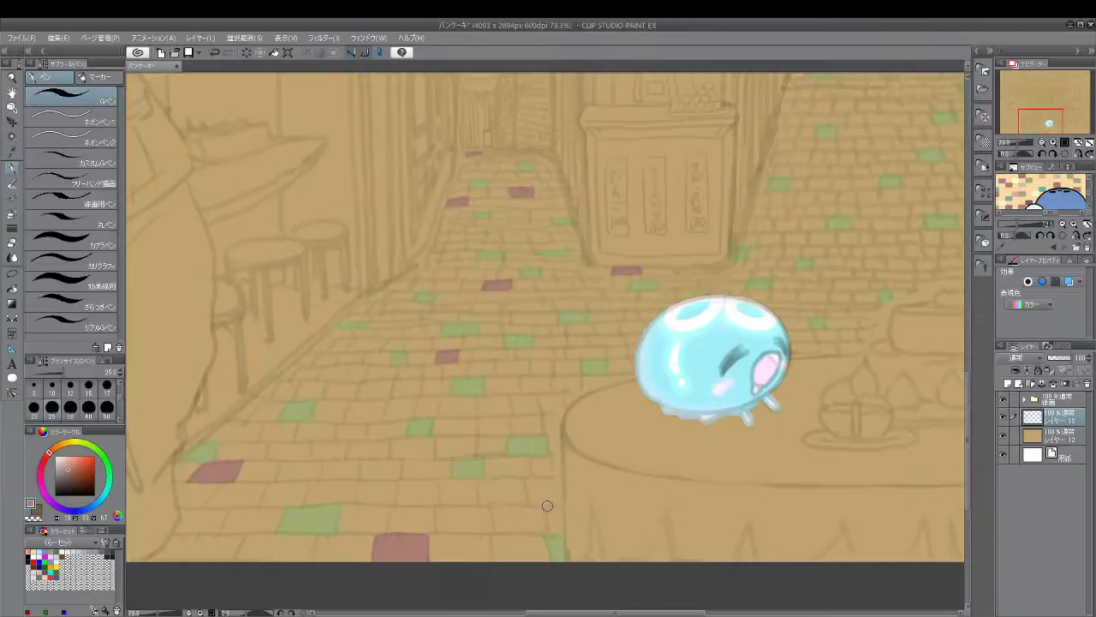
{"action": "mouse_move", "coordinate": [525, 477]}
{"action": "left_mouse_down"}
{"action": "mouse_move", "coordinate": [532, 506]}
{"action": "mouse_move", "coordinate": [562, 504]}
{"action": "mouse_move", "coordinate": [566, 475]}
{"action": "mouse_move", "coordinate": [532, 499]}
{"action": "mouse_move", "coordinate": [539, 484]}
{"action": "mouse_move", "coordinate": [552, 503]}
{"action": "mouse_move", "coordinate": [556, 485]}
{"action": "left_mouse_up"}
{"action": "key", "text": "ctrl+z"}
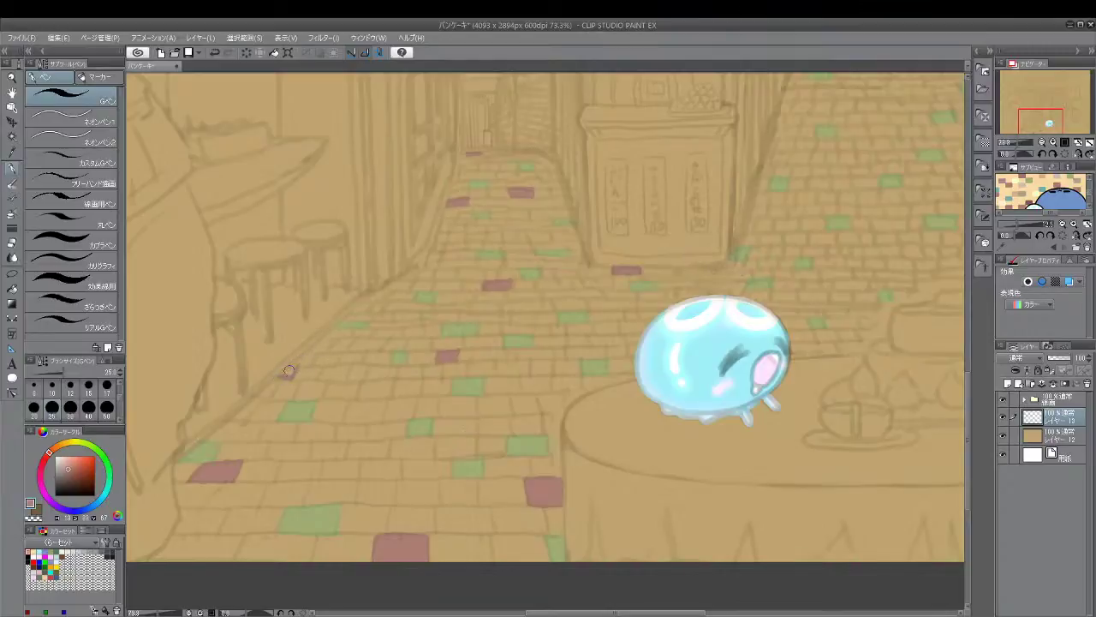
Paint muted red stones at the paving's edge near the stools, in the foreground paving, and just beside the blue character
{"action": "left_click_drag", "start_coordinate": [283, 373], "coordinate": [297, 362]}
{"action": "left_click_drag", "start_coordinate": [390, 438], "coordinate": [433, 456]}
{"action": "key", "text": "ctrl+z"}
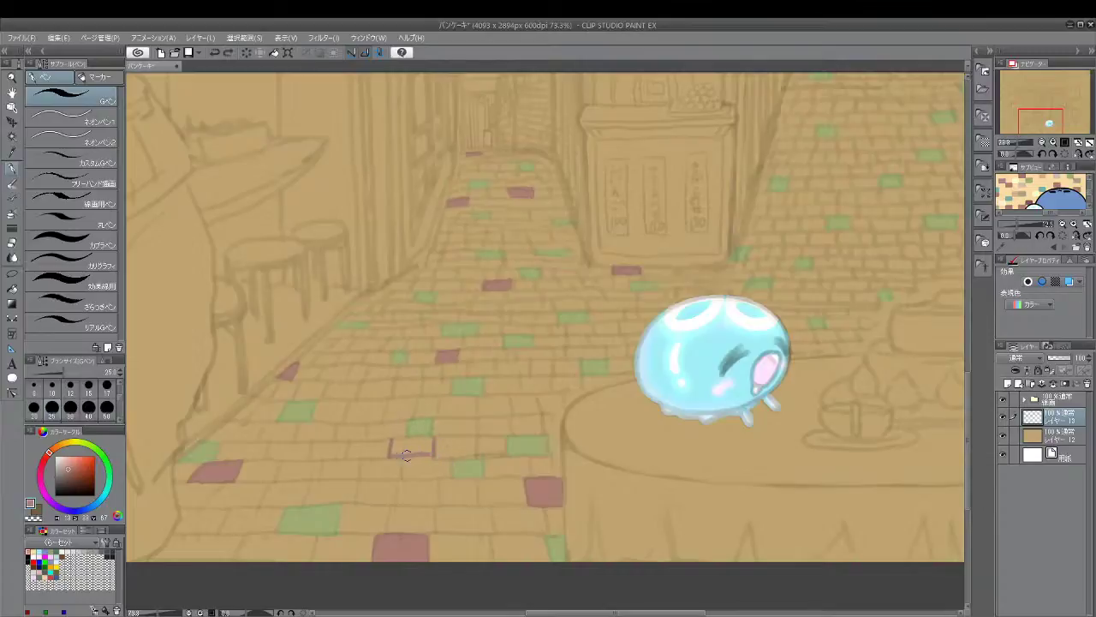
{"action": "left_click_drag", "start_coordinate": [389, 437], "coordinate": [425, 437]}
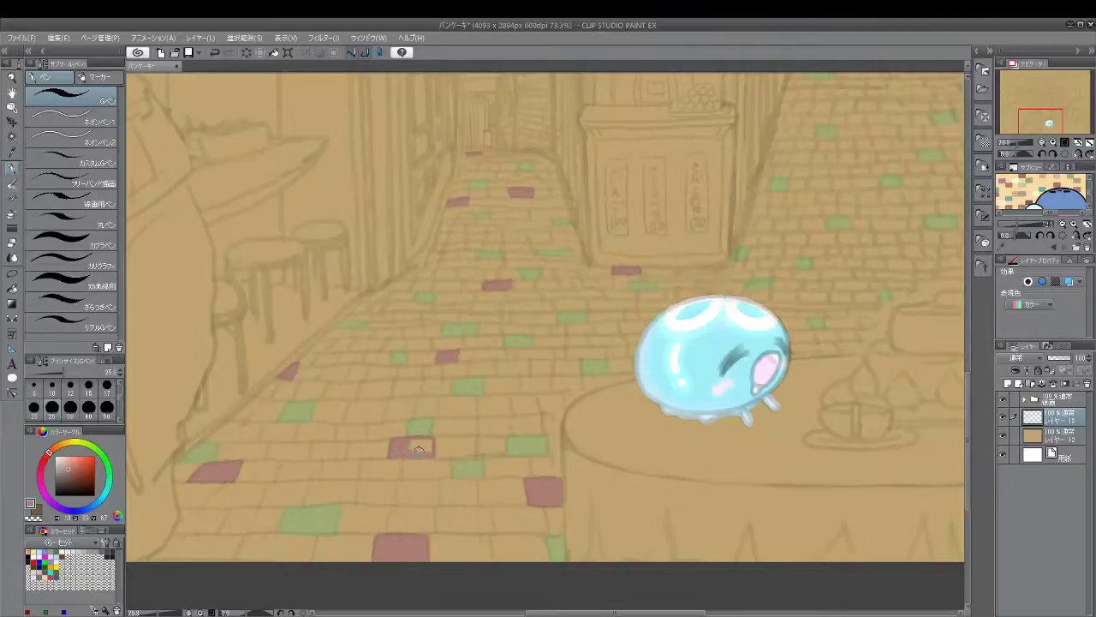
{"action": "left_click_drag", "start_coordinate": [423, 452], "coordinate": [429, 442]}
{"action": "mouse_move", "coordinate": [587, 340]}
{"action": "left_mouse_down"}
{"action": "mouse_move", "coordinate": [623, 343]}
{"action": "mouse_move", "coordinate": [601, 336]}
{"action": "left_mouse_up"}
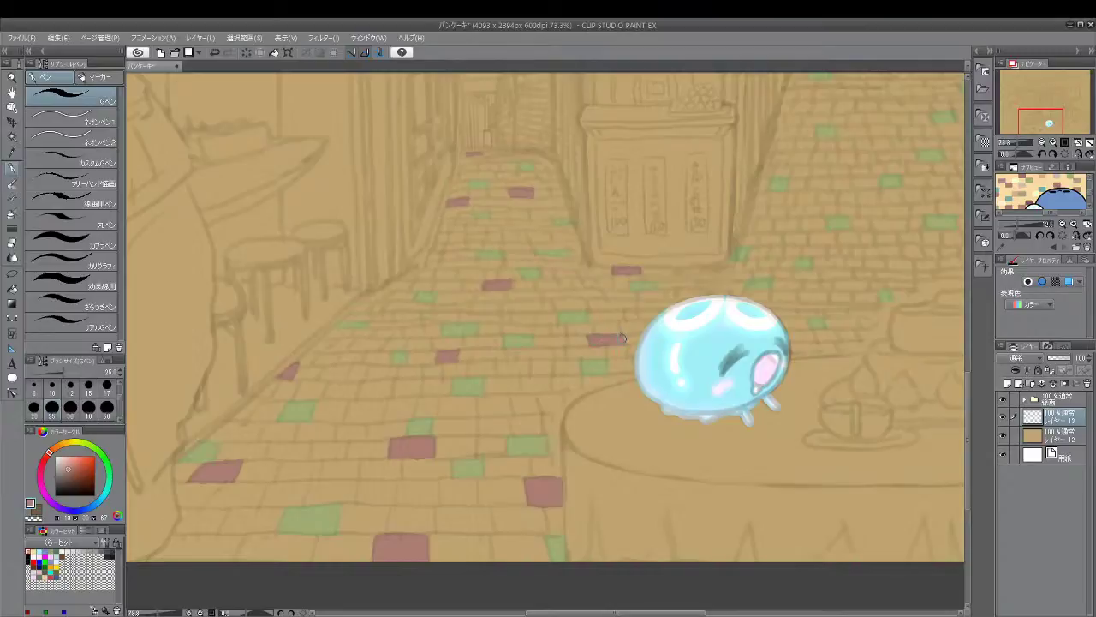
Paint muted red stones directly above the blue character and in the paving between it and the rolled cake
{"action": "left_click_drag", "start_coordinate": [563, 613], "coordinate": [595, 609]}
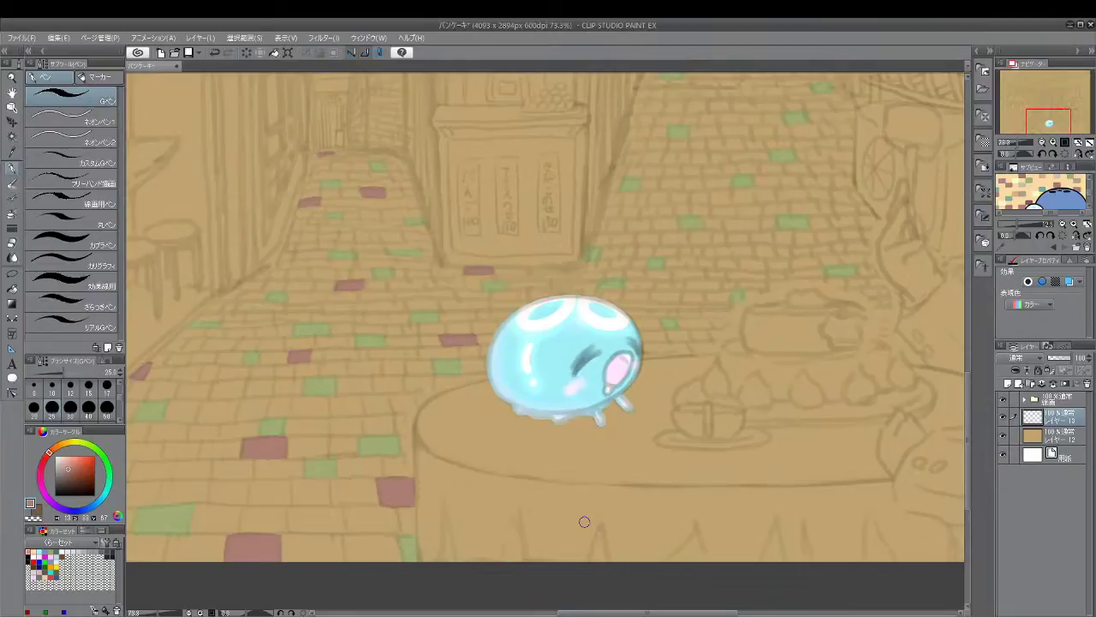
{"action": "left_click_drag", "start_coordinate": [563, 295], "coordinate": [584, 294]}
{"action": "key", "text": "ctrl+z"}
{"action": "left_click_drag", "start_coordinate": [580, 290], "coordinate": [583, 294]}
{"action": "mouse_move", "coordinate": [692, 336]}
{"action": "left_mouse_down"}
{"action": "mouse_move", "coordinate": [710, 335]}
{"action": "mouse_move", "coordinate": [693, 329]}
{"action": "left_mouse_up"}
Paint one muted red stone in the paving gap beneath the hatted figure's face and one in the lower wide street
{"action": "mouse_move", "coordinate": [871, 324]}
{"action": "left_mouse_down"}
{"action": "mouse_move", "coordinate": [815, 350]}
{"action": "mouse_move", "coordinate": [683, 452]}
{"action": "left_mouse_up"}
{"action": "key", "text": "p"}
{"action": "key", "text": "p"}
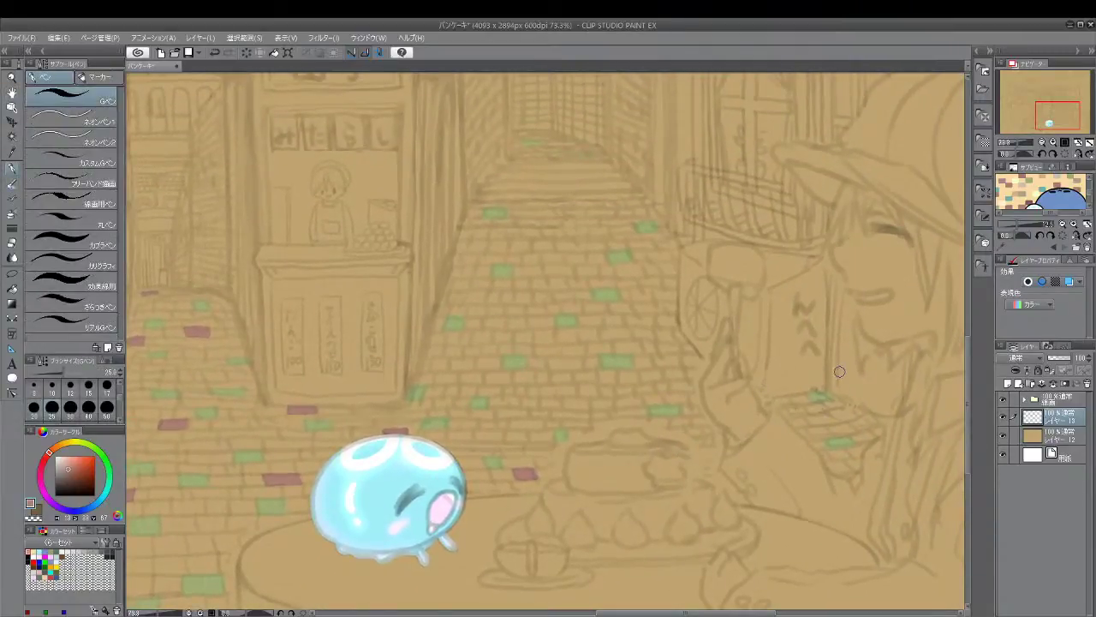
{"action": "mouse_move", "coordinate": [789, 420]}
{"action": "left_mouse_down"}
{"action": "mouse_move", "coordinate": [808, 424]}
{"action": "mouse_move", "coordinate": [795, 427]}
{"action": "left_mouse_up"}
{"action": "key", "text": "ctrl+z"}
{"action": "mouse_move", "coordinate": [540, 399]}
{"action": "left_mouse_down"}
{"action": "mouse_move", "coordinate": [557, 407]}
{"action": "mouse_move", "coordinate": [541, 399]}
{"action": "left_mouse_up"}
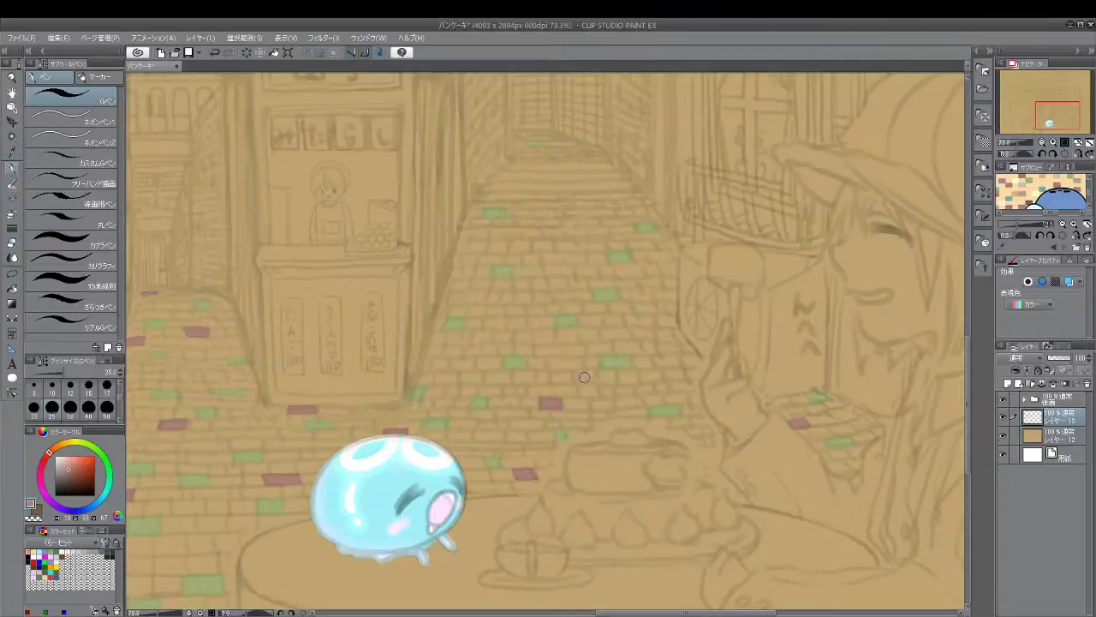
Scatter muted red stones across the wide street, from beside the stall up to the stairs and down by the hatted figure's hand
{"action": "left_click_drag", "start_coordinate": [444, 393], "coordinate": [454, 389]}
{"action": "left_click_drag", "start_coordinate": [643, 341], "coordinate": [656, 351]}
{"action": "mouse_move", "coordinate": [504, 306]}
{"action": "left_mouse_down"}
{"action": "mouse_move", "coordinate": [525, 308]}
{"action": "mouse_move", "coordinate": [512, 312]}
{"action": "left_mouse_up"}
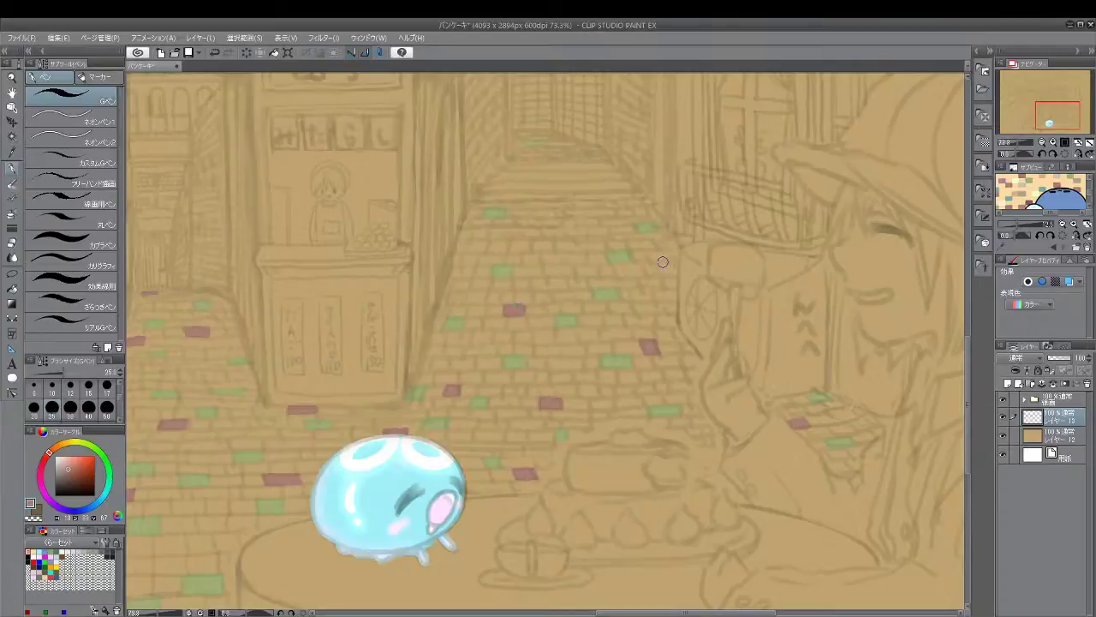
{"action": "mouse_move", "coordinate": [658, 267]}
{"action": "left_mouse_down"}
{"action": "mouse_move", "coordinate": [677, 274]}
{"action": "mouse_move", "coordinate": [675, 261]}
{"action": "left_mouse_up"}
{"action": "key", "text": "ctrl+z"}
{"action": "mouse_move", "coordinate": [546, 237]}
{"action": "left_mouse_down"}
{"action": "mouse_move", "coordinate": [561, 233]}
{"action": "mouse_move", "coordinate": [545, 228]}
{"action": "left_mouse_up"}
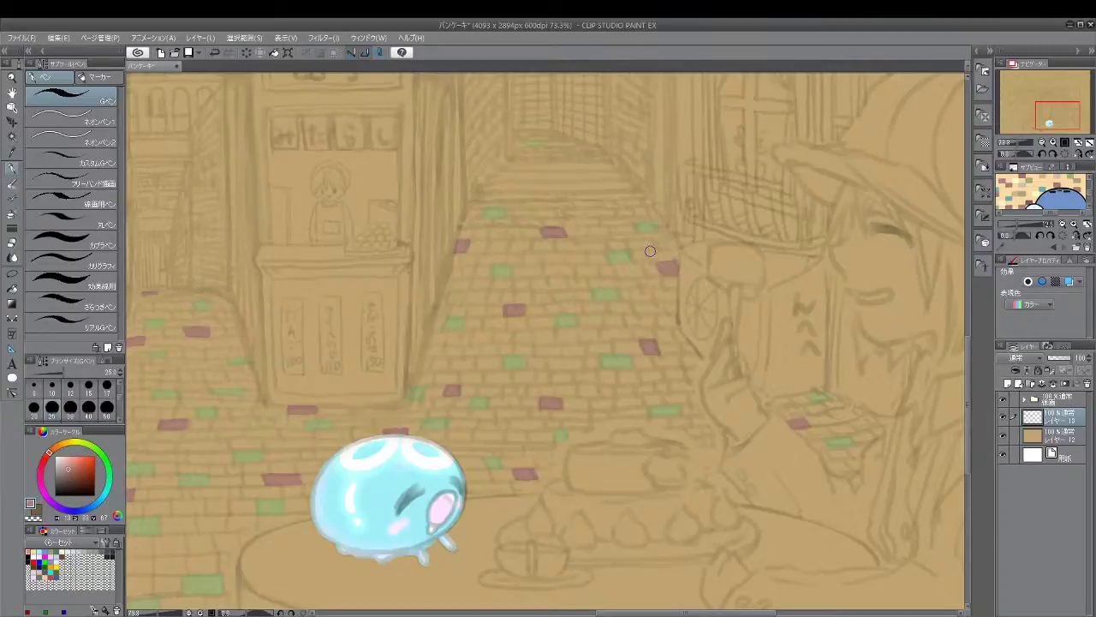
{"action": "mouse_move", "coordinate": [694, 404]}
{"action": "left_mouse_down"}
{"action": "mouse_move", "coordinate": [695, 420]}
{"action": "mouse_move", "coordinate": [706, 419]}
{"action": "left_mouse_up"}
Paint small muted red stones in the wide street's top row, at the head of the stairs, and on the far landing
{"action": "scroll", "coordinate": [970, 393], "scroll_direction": "up", "scroll_amount": 5}
{"action": "mouse_move", "coordinate": [612, 347]}
{"action": "left_mouse_down"}
{"action": "mouse_move", "coordinate": [603, 351]}
{"action": "mouse_move", "coordinate": [624, 349]}
{"action": "left_mouse_up"}
{"action": "key", "text": "ctrl+z"}
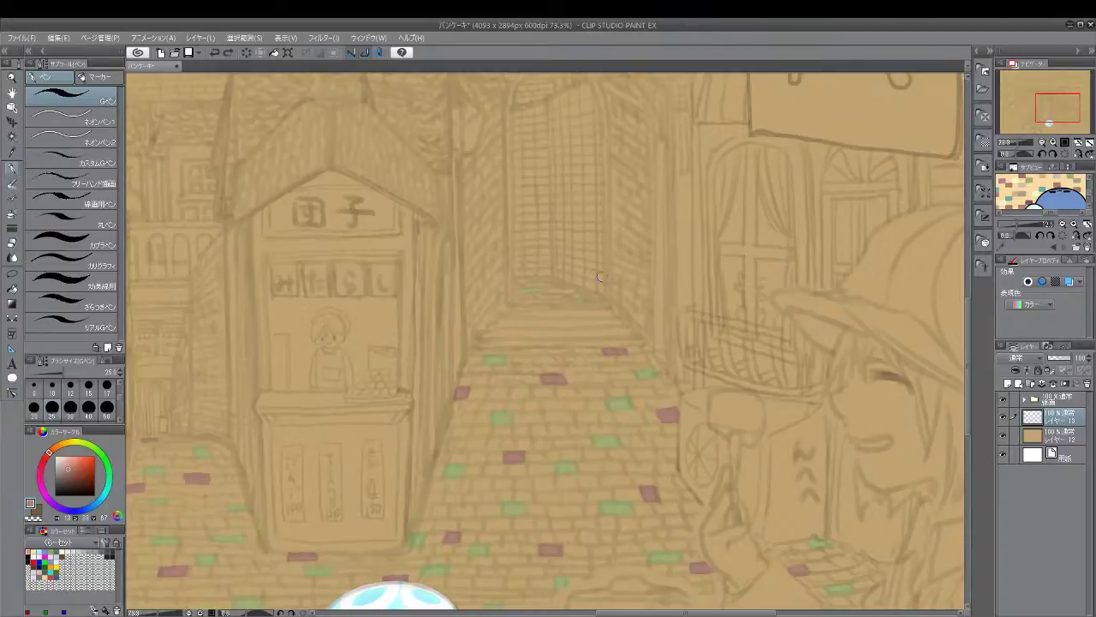
{"action": "left_click_drag", "start_coordinate": [557, 305], "coordinate": [567, 301]}
{"action": "mouse_move", "coordinate": [550, 274]}
{"action": "left_mouse_down"}
{"action": "mouse_move", "coordinate": [541, 278]}
{"action": "mouse_move", "coordinate": [553, 275]}
{"action": "left_mouse_up"}
Sample the pale cream from the reference's brick pattern and paint cream stones in the wide street and on the landing above the stairs
{"action": "key", "text": "i"}
{"action": "left_click", "coordinate": [1042, 188]}
{"action": "key", "text": "p"}
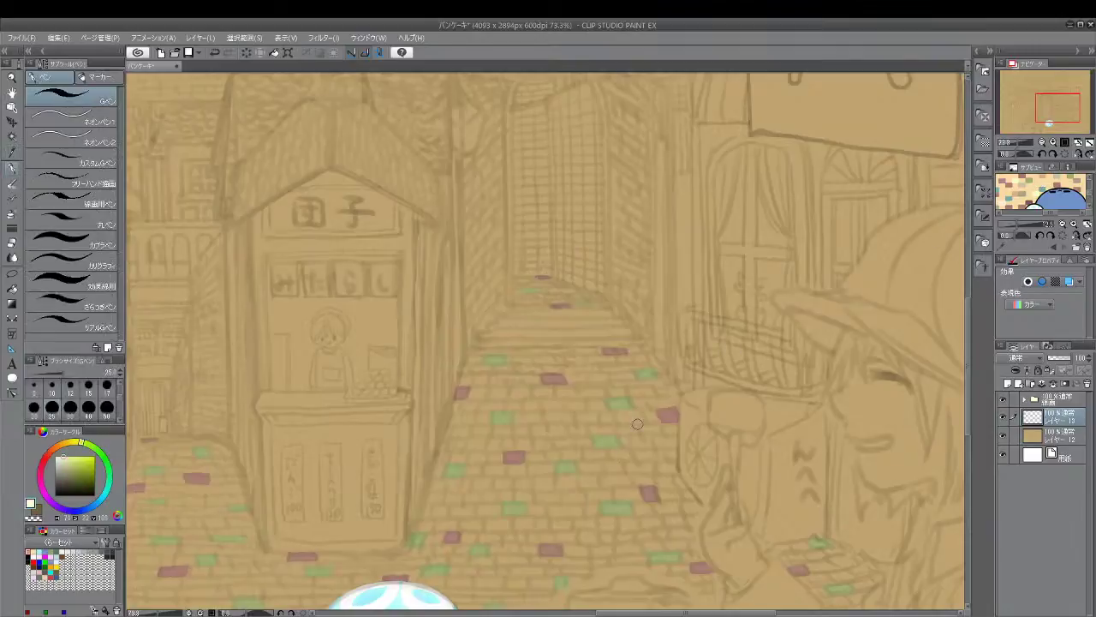
{"action": "mouse_move", "coordinate": [475, 477]}
{"action": "left_mouse_down"}
{"action": "mouse_move", "coordinate": [472, 486]}
{"action": "mouse_move", "coordinate": [493, 479]}
{"action": "left_mouse_up"}
{"action": "left_click_drag", "start_coordinate": [576, 414], "coordinate": [590, 417]}
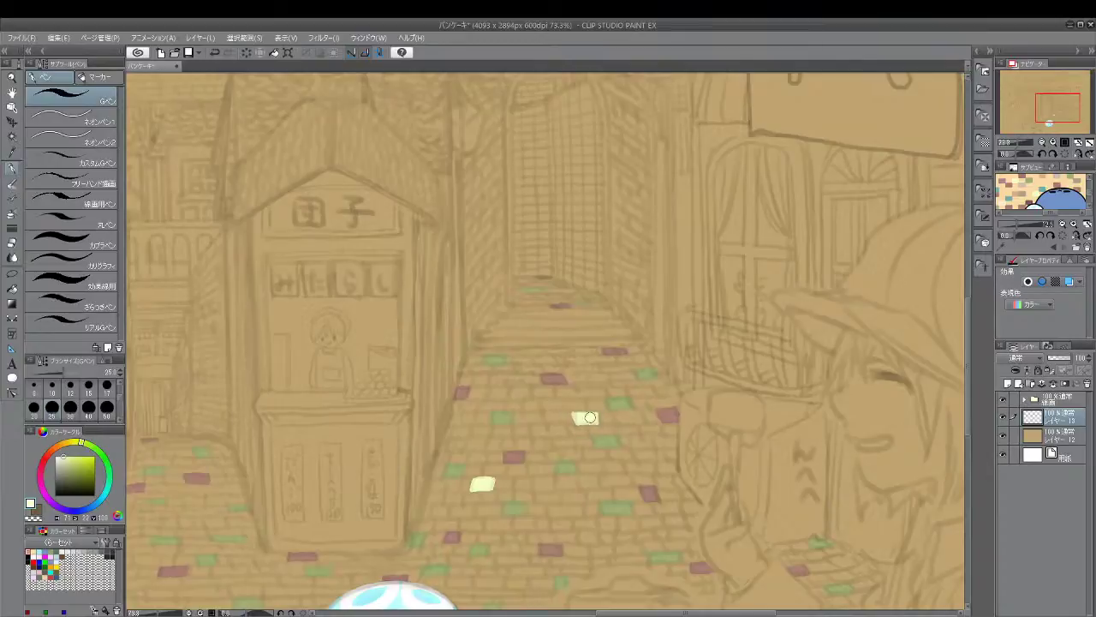
{"action": "left_click", "coordinate": [515, 282]}
{"action": "left_click_drag", "start_coordinate": [565, 291], "coordinate": [577, 291]}
Scatter more cream stones over the wide street, near its top row, at its edges, and just above the blue character
{"action": "mouse_move", "coordinate": [511, 385]}
{"action": "left_mouse_down"}
{"action": "mouse_move", "coordinate": [509, 394]}
{"action": "mouse_move", "coordinate": [527, 397]}
{"action": "mouse_move", "coordinate": [529, 388]}
{"action": "mouse_move", "coordinate": [513, 390]}
{"action": "mouse_move", "coordinate": [519, 381]}
{"action": "mouse_move", "coordinate": [527, 394]}
{"action": "left_mouse_up"}
{"action": "key", "text": "ctrl+z"}
{"action": "left_click_drag", "start_coordinate": [513, 397], "coordinate": [529, 396]}
{"action": "key", "text": "ctrl+z"}
{"action": "mouse_move", "coordinate": [662, 501]}
{"action": "left_mouse_down"}
{"action": "mouse_move", "coordinate": [650, 502]}
{"action": "mouse_move", "coordinate": [681, 509]}
{"action": "mouse_move", "coordinate": [657, 503]}
{"action": "mouse_move", "coordinate": [656, 514]}
{"action": "mouse_move", "coordinate": [679, 511]}
{"action": "mouse_move", "coordinate": [675, 501]}
{"action": "mouse_move", "coordinate": [659, 506]}
{"action": "mouse_move", "coordinate": [678, 515]}
{"action": "mouse_move", "coordinate": [675, 505]}
{"action": "left_mouse_up"}
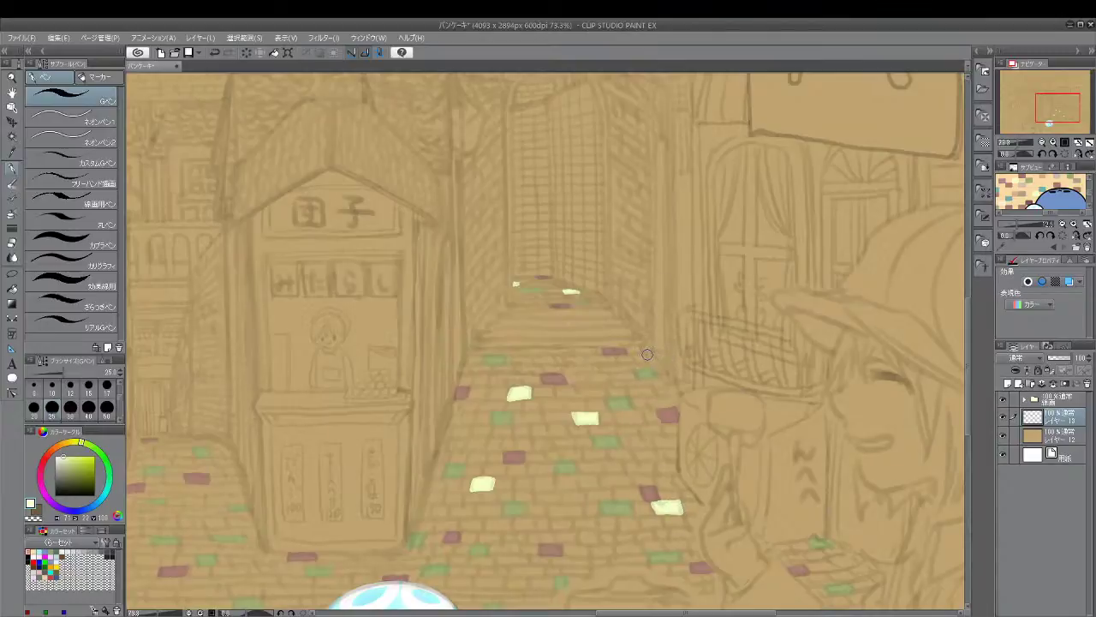
{"action": "left_click_drag", "start_coordinate": [650, 362], "coordinate": [663, 356]}
{"action": "mouse_move", "coordinate": [473, 579]}
{"action": "left_mouse_down"}
{"action": "mouse_move", "coordinate": [502, 579]}
{"action": "mouse_move", "coordinate": [481, 583]}
{"action": "left_mouse_up"}
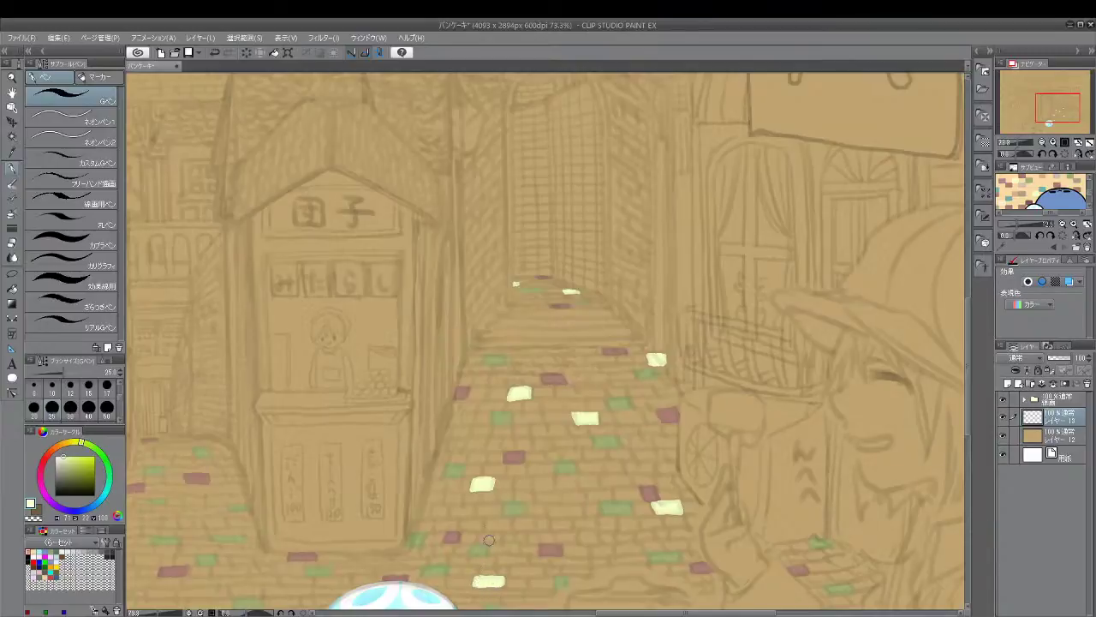
Paint cream stones in the narrow alley between the stalls, from its far end down to its side edges and middle
{"action": "left_click_drag", "start_coordinate": [616, 613], "coordinate": [550, 609]}
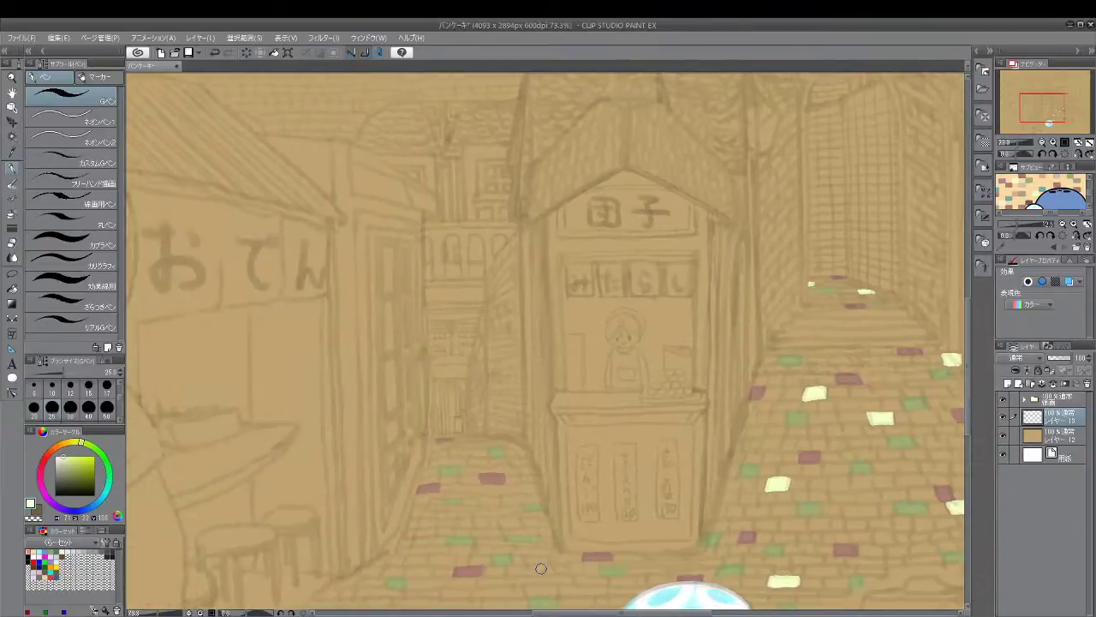
{"action": "left_click_drag", "start_coordinate": [417, 518], "coordinate": [415, 526]}
{"action": "left_click", "coordinate": [462, 434]}
{"action": "mouse_move", "coordinate": [511, 482]}
{"action": "left_mouse_down"}
{"action": "mouse_move", "coordinate": [511, 491]}
{"action": "mouse_move", "coordinate": [533, 489]}
{"action": "mouse_move", "coordinate": [512, 493]}
{"action": "left_mouse_up"}
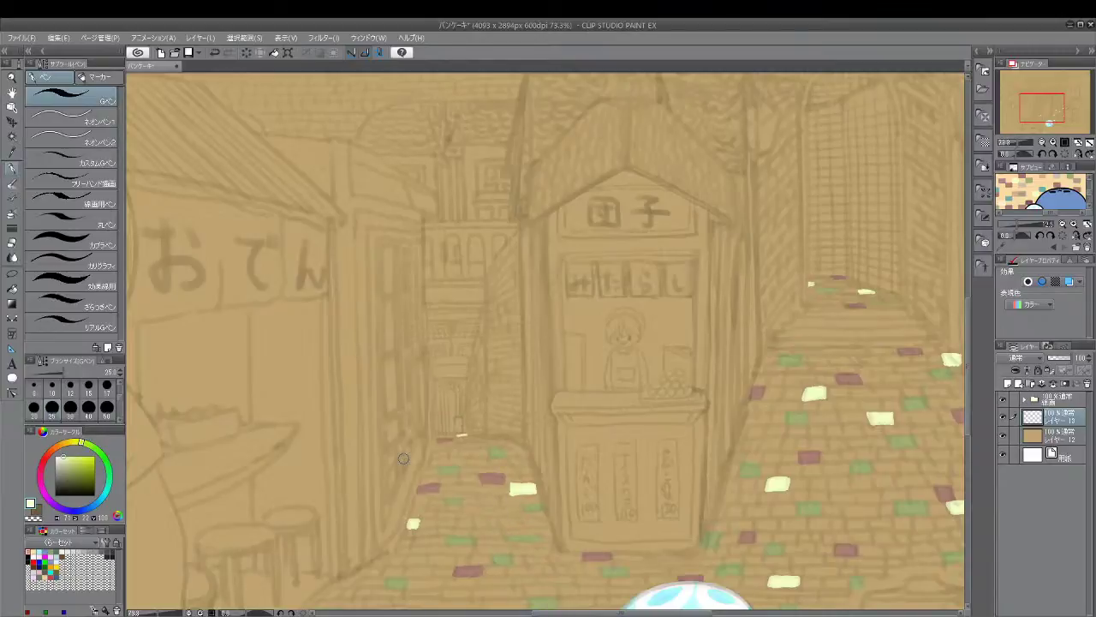
{"action": "mouse_move", "coordinate": [481, 507]}
{"action": "left_mouse_down"}
{"action": "mouse_move", "coordinate": [499, 505]}
{"action": "mouse_move", "coordinate": [484, 508]}
{"action": "left_mouse_up"}
Scatter cream stones over the foreground paving between the stools and the round table
{"action": "key", "text": "space"}
{"action": "mouse_move", "coordinate": [541, 525]}
{"action": "left_mouse_down"}
{"action": "mouse_move", "coordinate": [532, 369]}
{"action": "mouse_move", "coordinate": [481, 387]}
{"action": "left_mouse_up"}
{"action": "key", "text": "p"}
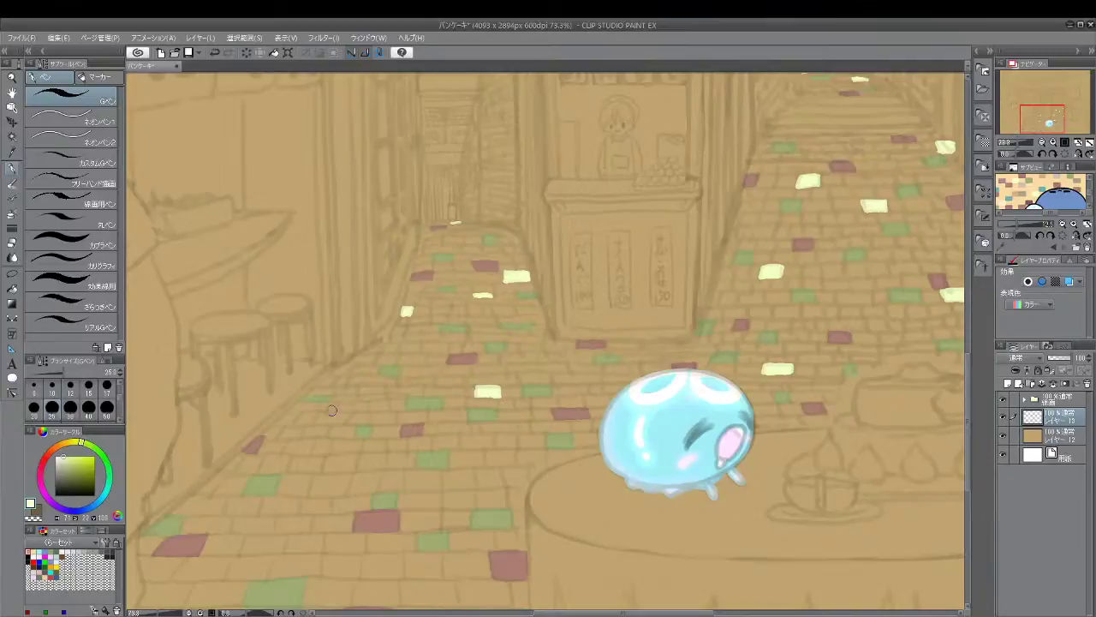
{"action": "left_click_drag", "start_coordinate": [313, 412], "coordinate": [336, 421]}
{"action": "mouse_move", "coordinate": [343, 412]}
{"action": "left_mouse_down"}
{"action": "mouse_move", "coordinate": [314, 418]}
{"action": "mouse_move", "coordinate": [350, 413]}
{"action": "left_mouse_up"}
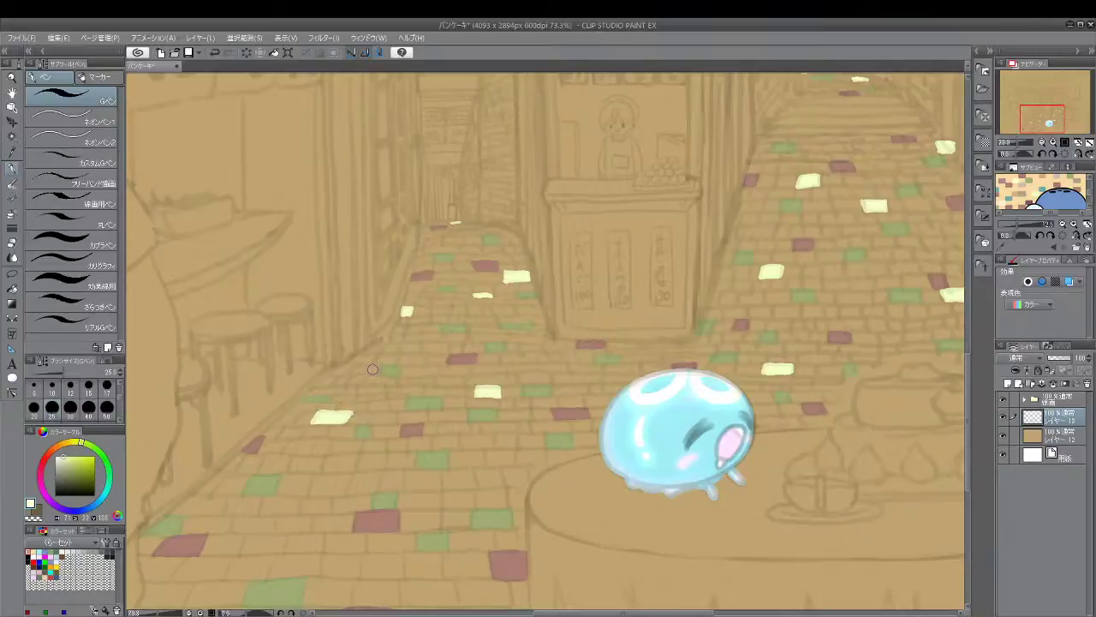
{"action": "mouse_move", "coordinate": [476, 469]}
{"action": "left_mouse_down"}
{"action": "mouse_move", "coordinate": [505, 485]}
{"action": "mouse_move", "coordinate": [504, 468]}
{"action": "mouse_move", "coordinate": [484, 479]}
{"action": "mouse_move", "coordinate": [499, 473]}
{"action": "left_mouse_up"}
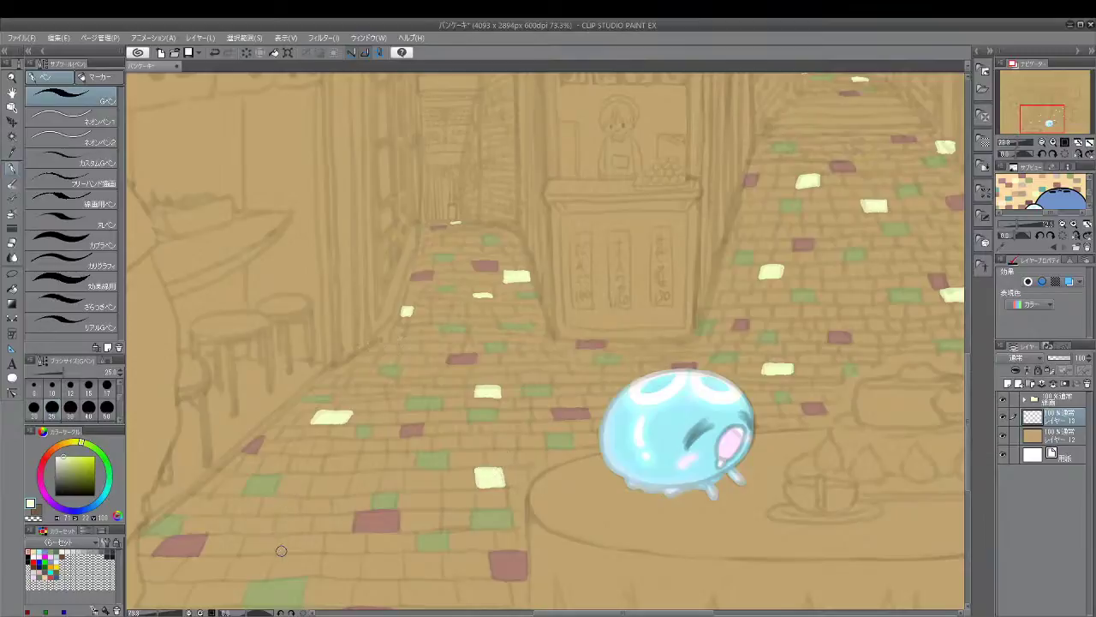
{"action": "mouse_move", "coordinate": [227, 478]}
{"action": "left_mouse_down"}
{"action": "mouse_move", "coordinate": [213, 495]}
{"action": "mouse_move", "coordinate": [236, 495]}
{"action": "mouse_move", "coordinate": [250, 476]}
{"action": "mouse_move", "coordinate": [238, 493]}
{"action": "mouse_move", "coordinate": [224, 477]}
{"action": "mouse_move", "coordinate": [226, 490]}
{"action": "mouse_move", "coordinate": [239, 486]}
{"action": "left_mouse_up"}
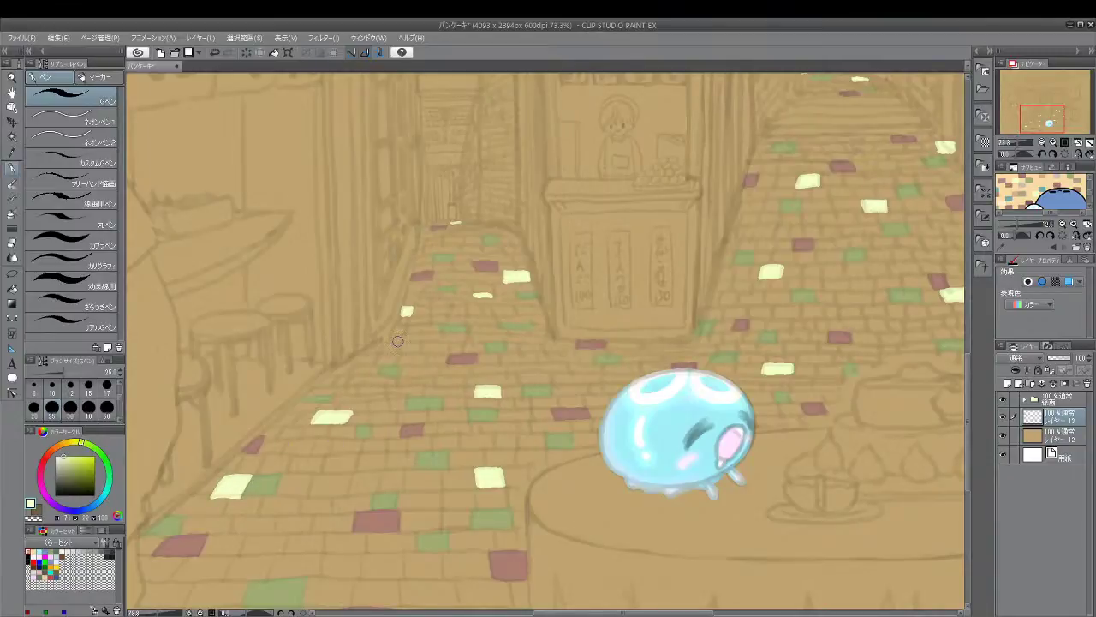
{"action": "mouse_move", "coordinate": [322, 555]}
{"action": "left_mouse_down"}
{"action": "mouse_move", "coordinate": [321, 572]}
{"action": "mouse_move", "coordinate": [358, 574]}
{"action": "mouse_move", "coordinate": [359, 553]}
{"action": "mouse_move", "coordinate": [346, 553]}
{"action": "mouse_move", "coordinate": [360, 552]}
{"action": "mouse_move", "coordinate": [328, 570]}
{"action": "mouse_move", "coordinate": [328, 559]}
{"action": "mouse_move", "coordinate": [355, 565]}
{"action": "left_mouse_up"}
Paint cream stones at the canvas's lower edge by the seated figure, against the tablecloth's edge, and tucked against the blue character
{"action": "left_click_drag", "start_coordinate": [966, 379], "coordinate": [966, 409]}
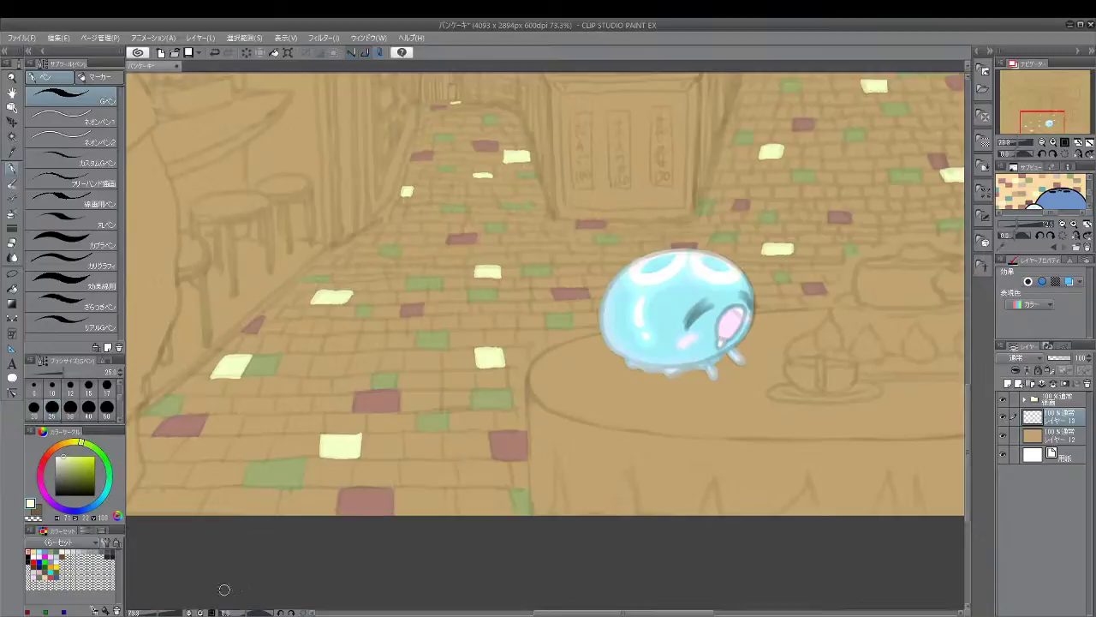
{"action": "left_click_drag", "start_coordinate": [591, 612], "coordinate": [567, 613]}
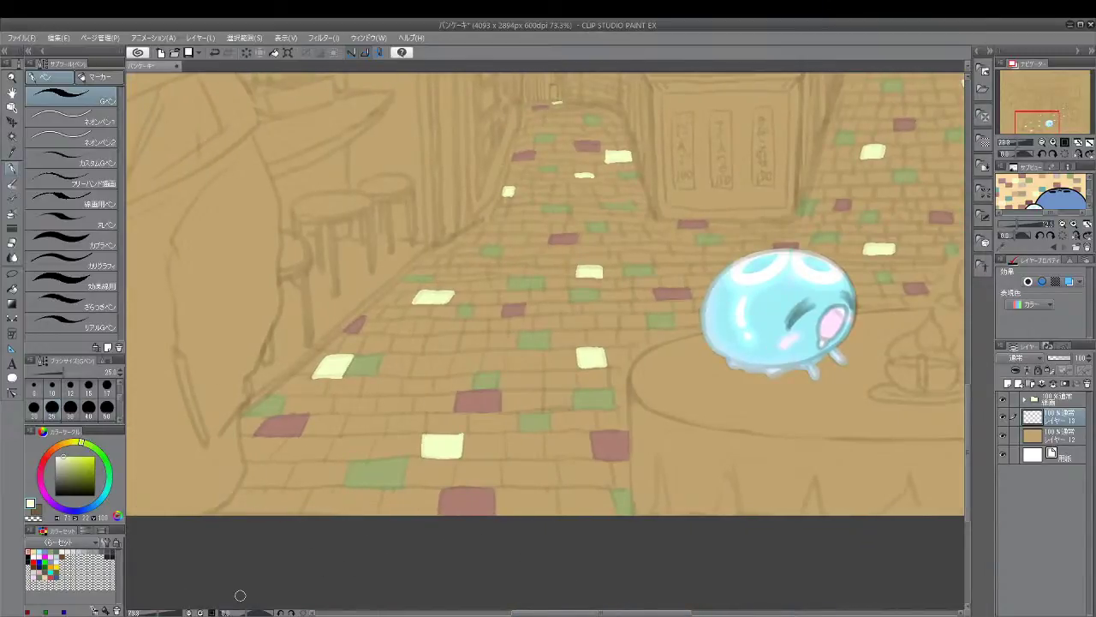
{"action": "mouse_move", "coordinate": [239, 487]}
{"action": "left_mouse_down"}
{"action": "mouse_move", "coordinate": [212, 513]}
{"action": "mouse_move", "coordinate": [284, 513]}
{"action": "mouse_move", "coordinate": [310, 486]}
{"action": "mouse_move", "coordinate": [296, 514]}
{"action": "left_mouse_up"}
{"action": "key", "text": "ctrl+z"}
{"action": "mouse_move", "coordinate": [236, 489]}
{"action": "left_mouse_down"}
{"action": "mouse_move", "coordinate": [308, 487]}
{"action": "mouse_move", "coordinate": [299, 499]}
{"action": "mouse_move", "coordinate": [240, 494]}
{"action": "mouse_move", "coordinate": [221, 517]}
{"action": "mouse_move", "coordinate": [253, 492]}
{"action": "mouse_move", "coordinate": [240, 491]}
{"action": "mouse_move", "coordinate": [237, 513]}
{"action": "mouse_move", "coordinate": [249, 491]}
{"action": "mouse_move", "coordinate": [264, 493]}
{"action": "mouse_move", "coordinate": [246, 516]}
{"action": "mouse_move", "coordinate": [275, 492]}
{"action": "mouse_move", "coordinate": [267, 507]}
{"action": "mouse_move", "coordinate": [231, 516]}
{"action": "mouse_move", "coordinate": [297, 496]}
{"action": "left_mouse_up"}
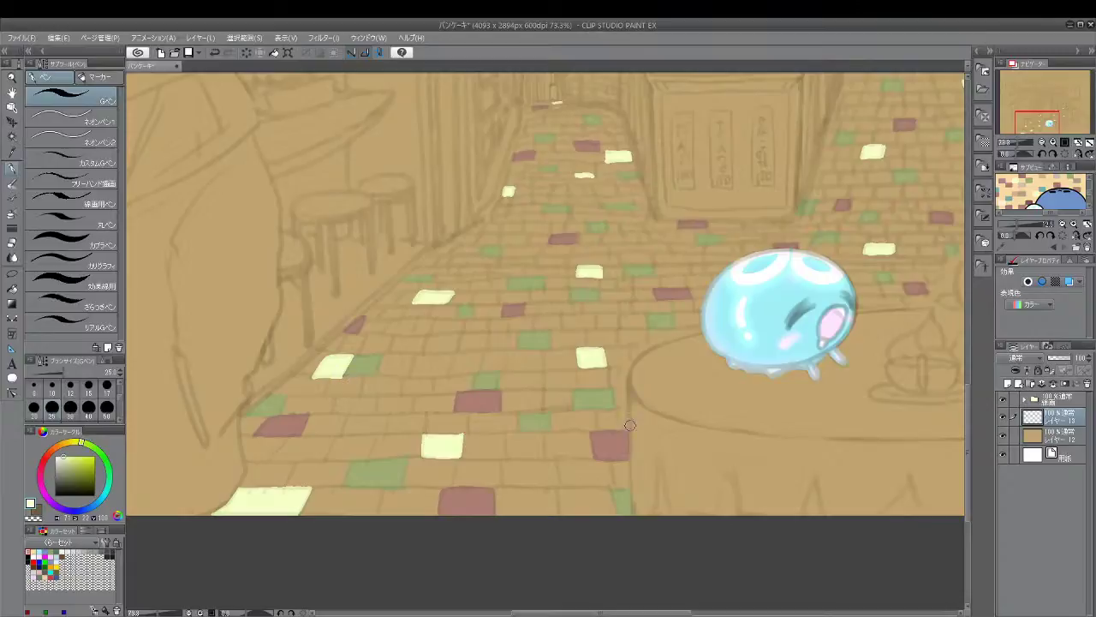
{"action": "mouse_move", "coordinate": [613, 465]}
{"action": "left_mouse_down"}
{"action": "mouse_move", "coordinate": [624, 490]}
{"action": "mouse_move", "coordinate": [628, 463]}
{"action": "left_mouse_up"}
{"action": "key", "text": "ctrl+z"}
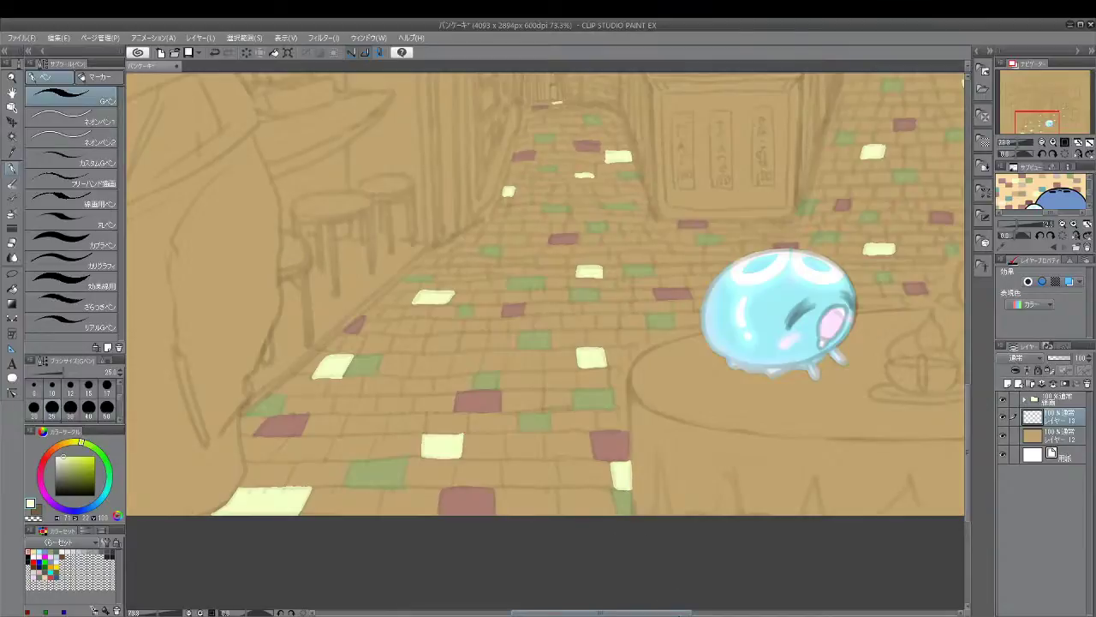
{"action": "left_click_drag", "start_coordinate": [660, 612], "coordinate": [693, 594]}
{"action": "left_click_drag", "start_coordinate": [531, 300], "coordinate": [532, 308]}
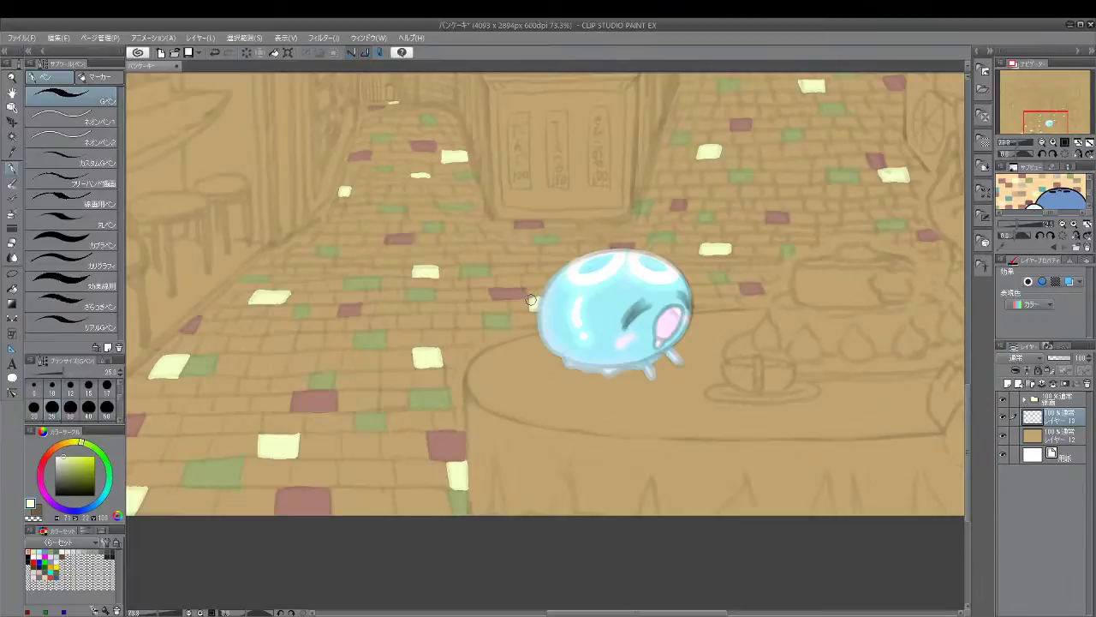
Paint a cream stone near the hatted figure's hand and two in the paving gap beneath the face, and save the file
{"action": "left_click_drag", "start_coordinate": [647, 613], "coordinate": [686, 613]}
{"action": "left_click_drag", "start_coordinate": [964, 383], "coordinate": [965, 345]}
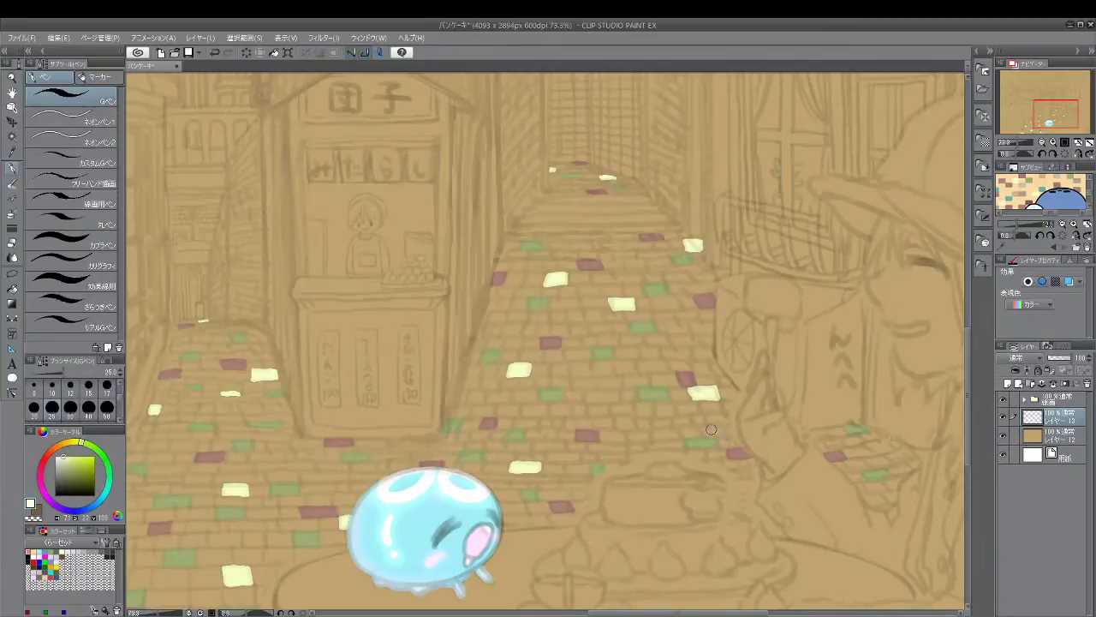
{"action": "left_click_drag", "start_coordinate": [724, 462], "coordinate": [739, 465]}
{"action": "left_click_drag", "start_coordinate": [889, 482], "coordinate": [899, 484]}
{"action": "mouse_move", "coordinate": [891, 440]}
{"action": "left_mouse_down"}
{"action": "mouse_move", "coordinate": [902, 444]}
{"action": "mouse_move", "coordinate": [893, 445]}
{"action": "left_mouse_up"}
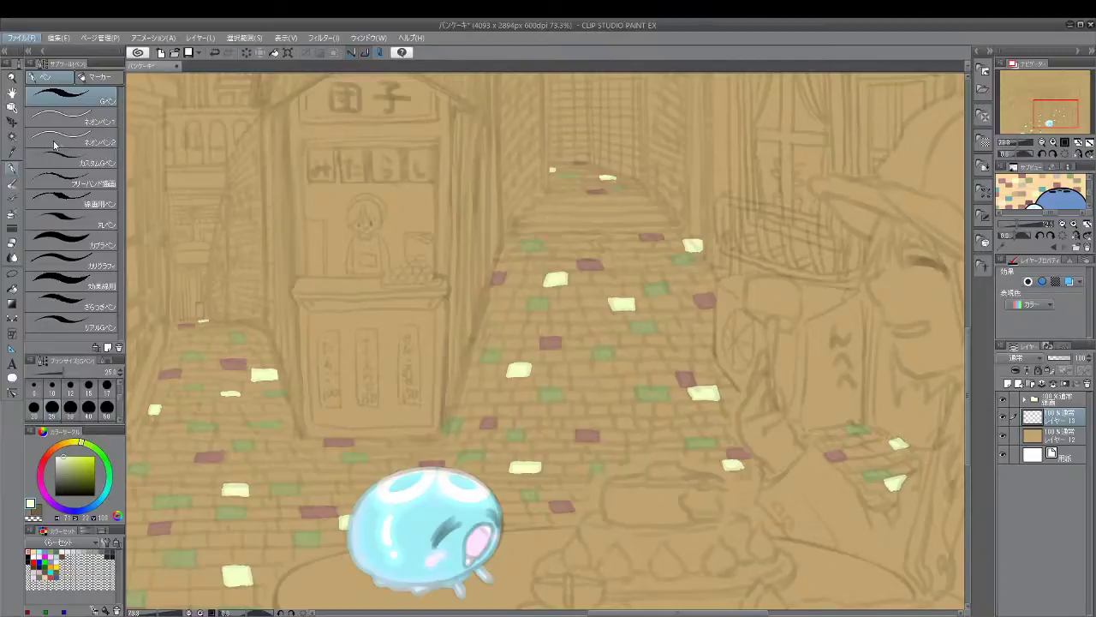
{"action": "key", "text": "ctrl+s"}
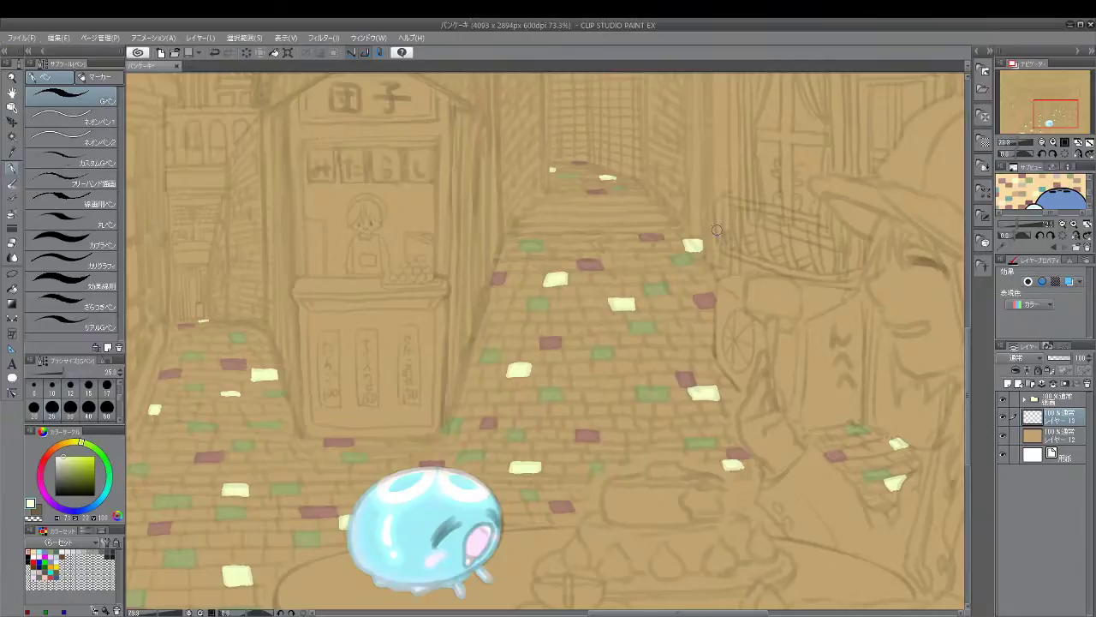
Sample the light peach from the reference's brick pattern and paint peach stones in the middle and near the stall-side edge of the wide street
{"action": "left_click", "coordinate": [239, 338], "text": "alt"}
{"action": "left_click_drag", "start_coordinate": [191, 320], "coordinate": [197, 320]}
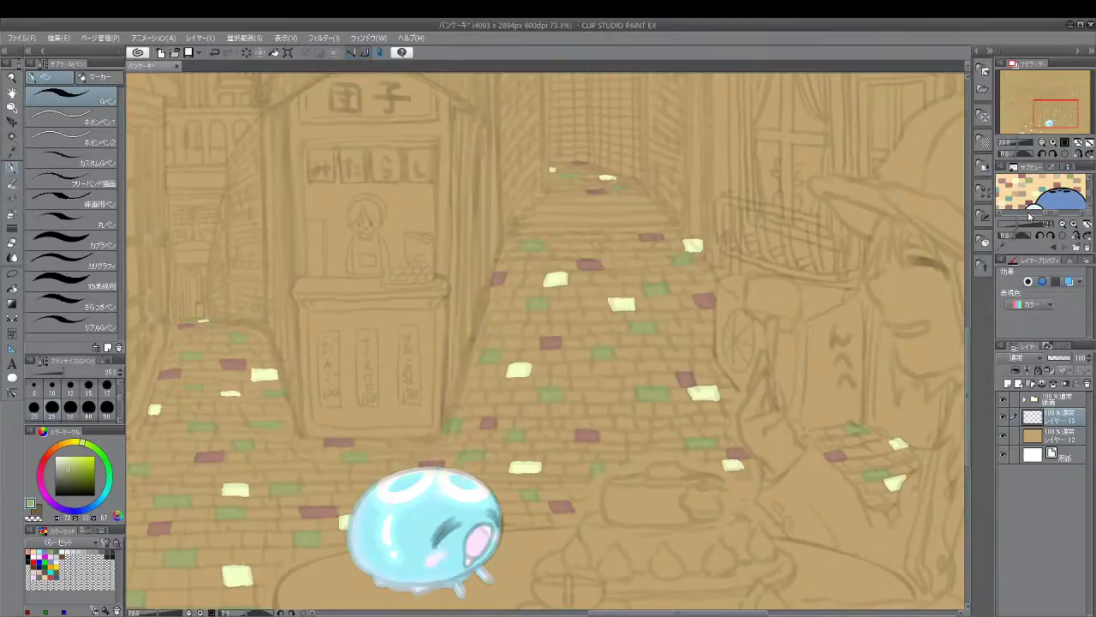
{"action": "left_click", "coordinate": [1023, 185]}
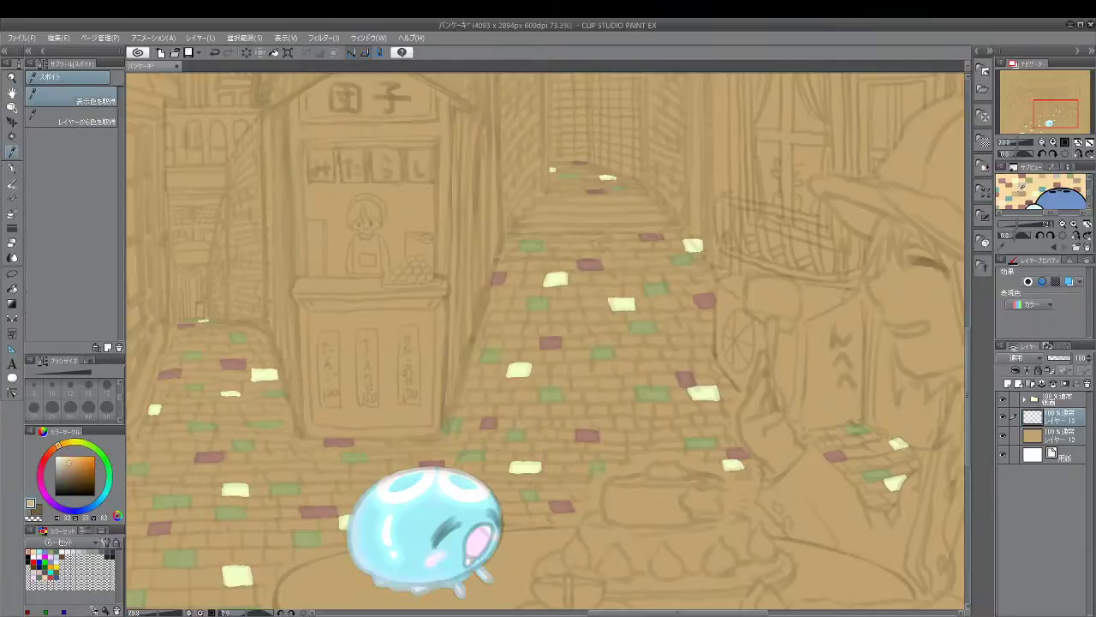
{"action": "key", "text": "p"}
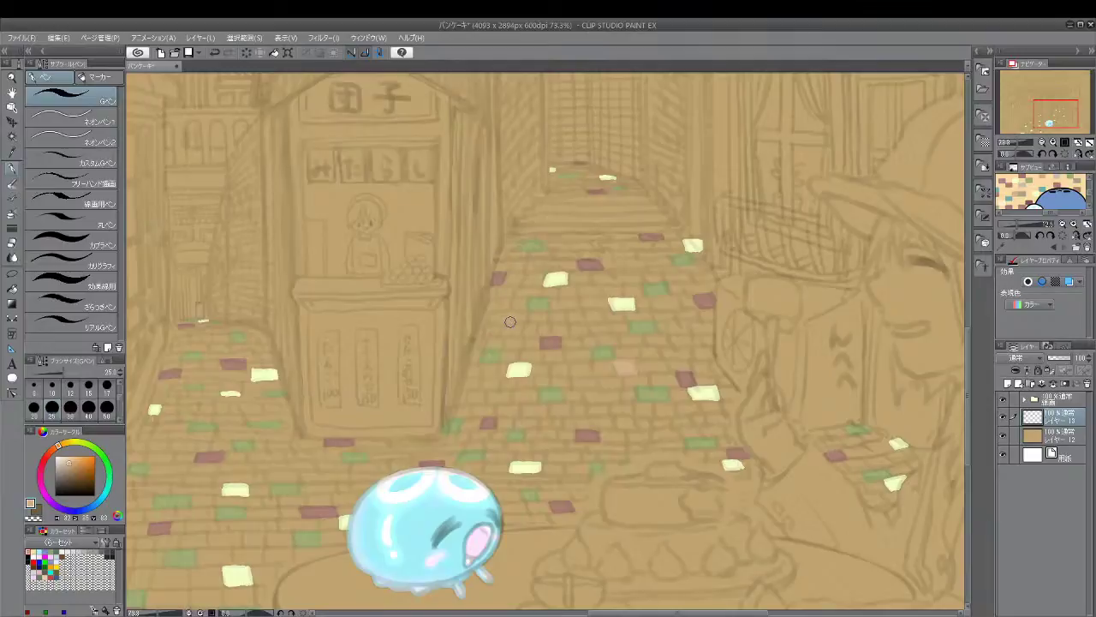
{"action": "key", "text": "ctrl+z"}
{"action": "left_click", "coordinate": [516, 314]}
Scatter more peach stones over the wide street, at the foot of the stairs, along its far edge, and in its lower part
{"action": "left_click_drag", "start_coordinate": [595, 234], "coordinate": [606, 234]}
{"action": "mouse_move", "coordinate": [600, 237]}
{"action": "left_mouse_down"}
{"action": "mouse_move", "coordinate": [589, 238]}
{"action": "mouse_move", "coordinate": [608, 237]}
{"action": "left_mouse_up"}
{"action": "key", "text": "ctrl+z"}
{"action": "left_click_drag", "start_coordinate": [712, 272], "coordinate": [707, 272]}
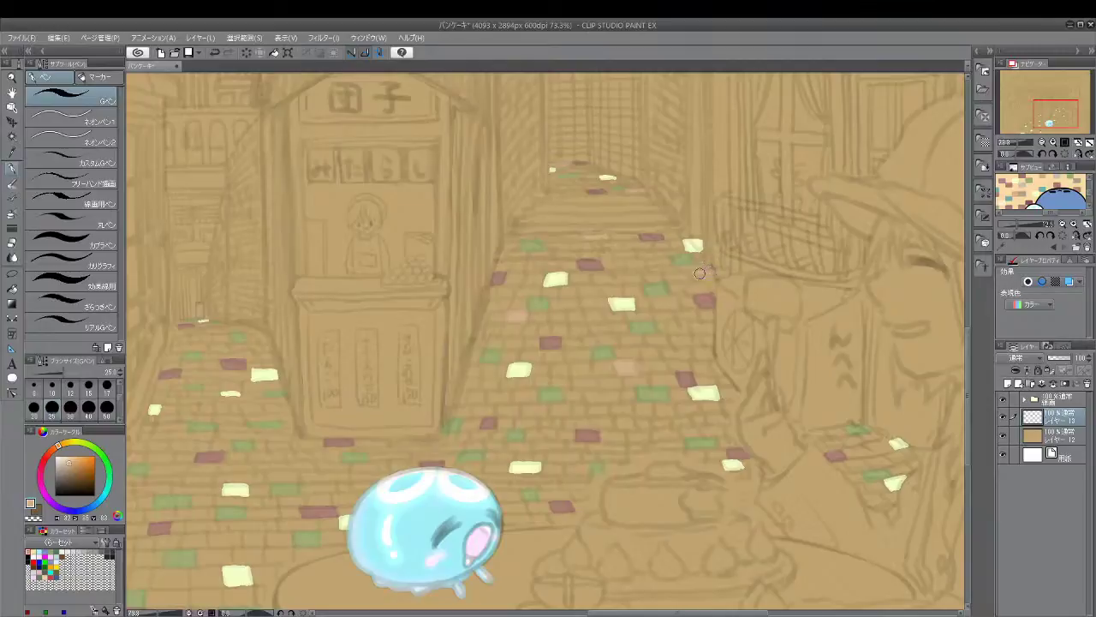
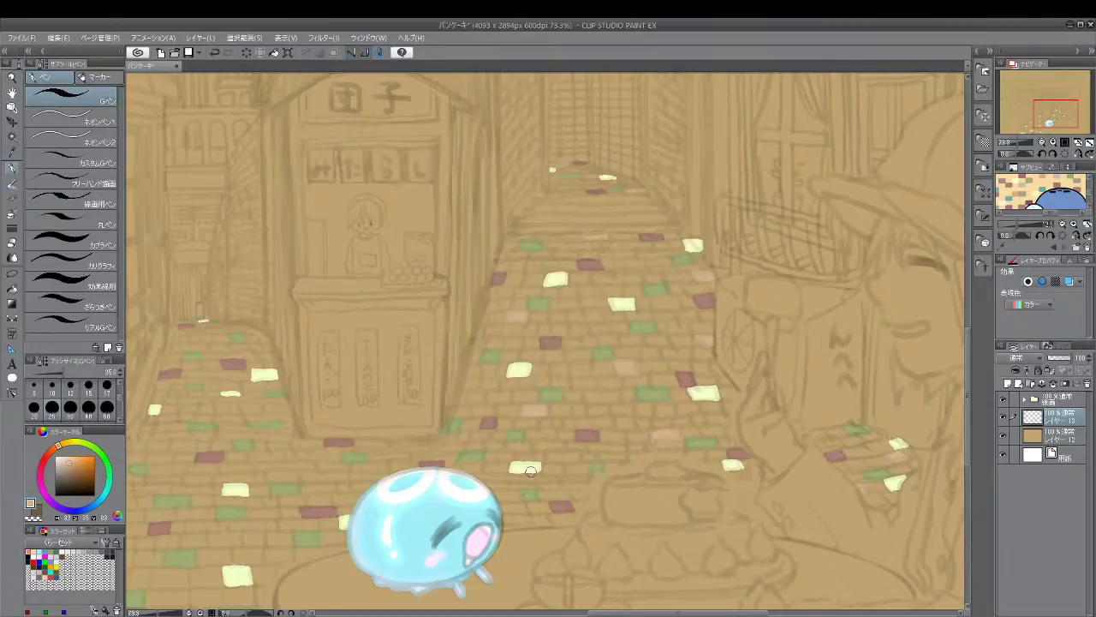
{"action": "key", "text": "ctrl+z"}
Scatter peach stones through the narrow alley and the paving below it toward the blue character
{"action": "left_click_drag", "start_coordinate": [579, 610], "coordinate": [564, 610]}
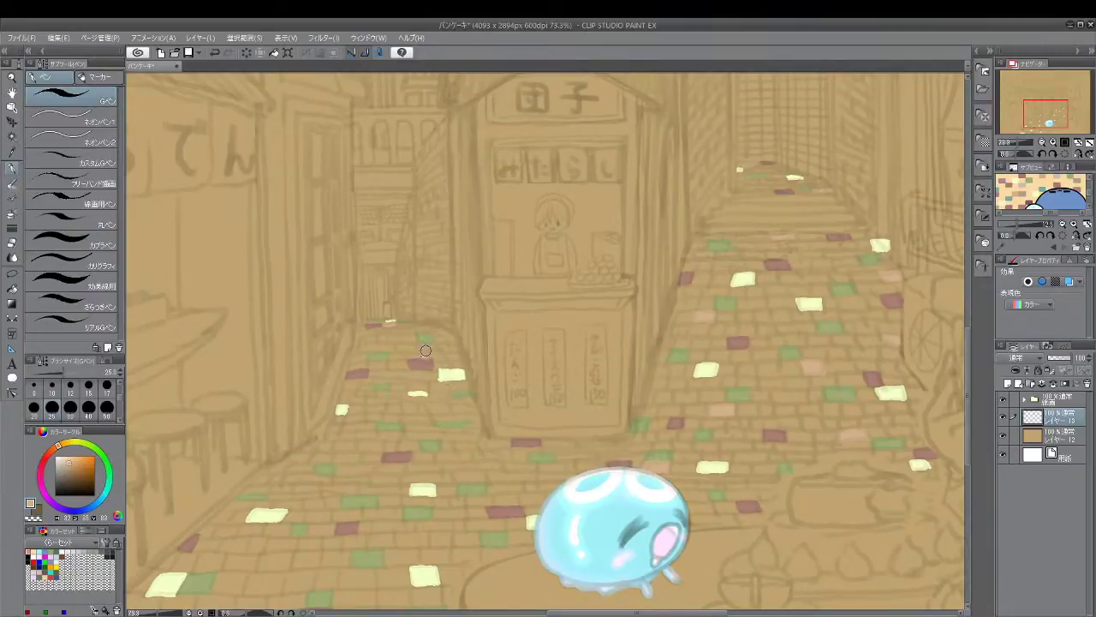
{"action": "key", "text": "ctrl+z"}
{"action": "left_click_drag", "start_coordinate": [370, 401], "coordinate": [380, 401]}
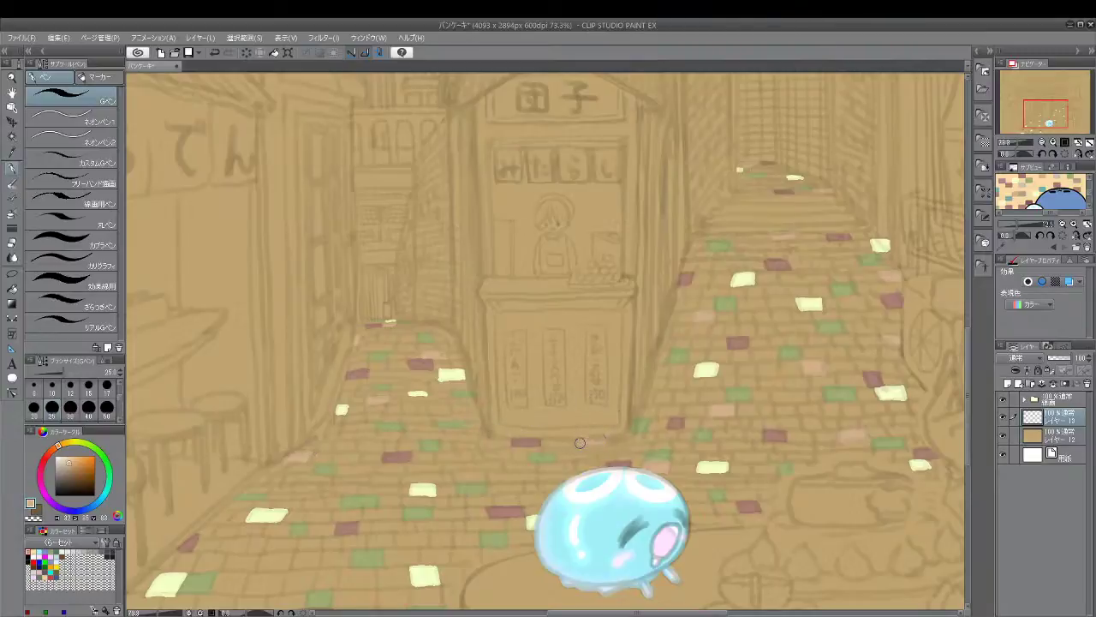
{"action": "mouse_move", "coordinate": [432, 532]}
{"action": "left_mouse_down"}
{"action": "mouse_move", "coordinate": [449, 544]}
{"action": "mouse_move", "coordinate": [431, 533]}
{"action": "left_mouse_up"}
{"action": "left_click_drag", "start_coordinate": [489, 473], "coordinate": [517, 476]}
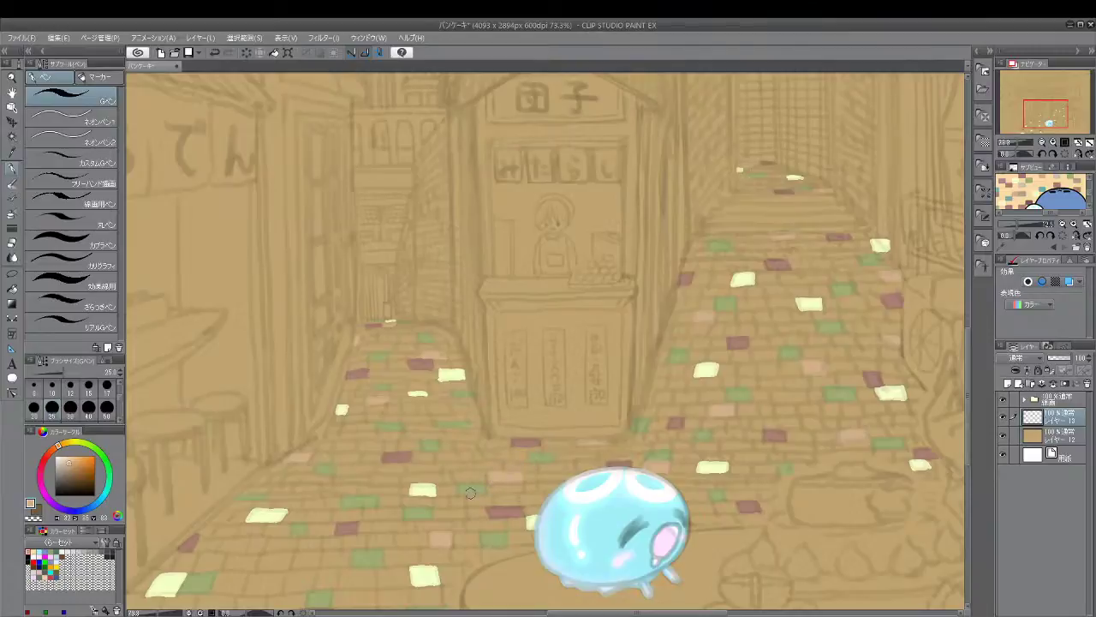
Paint peach stones in the foreground paving, including one at the canvas's lower edge and one along the stool-side border
{"action": "mouse_move", "coordinate": [263, 555]}
{"action": "left_mouse_down"}
{"action": "mouse_move", "coordinate": [259, 567]}
{"action": "mouse_move", "coordinate": [281, 568]}
{"action": "mouse_move", "coordinate": [290, 555]}
{"action": "mouse_move", "coordinate": [264, 552]}
{"action": "mouse_move", "coordinate": [289, 549]}
{"action": "mouse_move", "coordinate": [261, 561]}
{"action": "mouse_move", "coordinate": [285, 563]}
{"action": "left_mouse_up"}
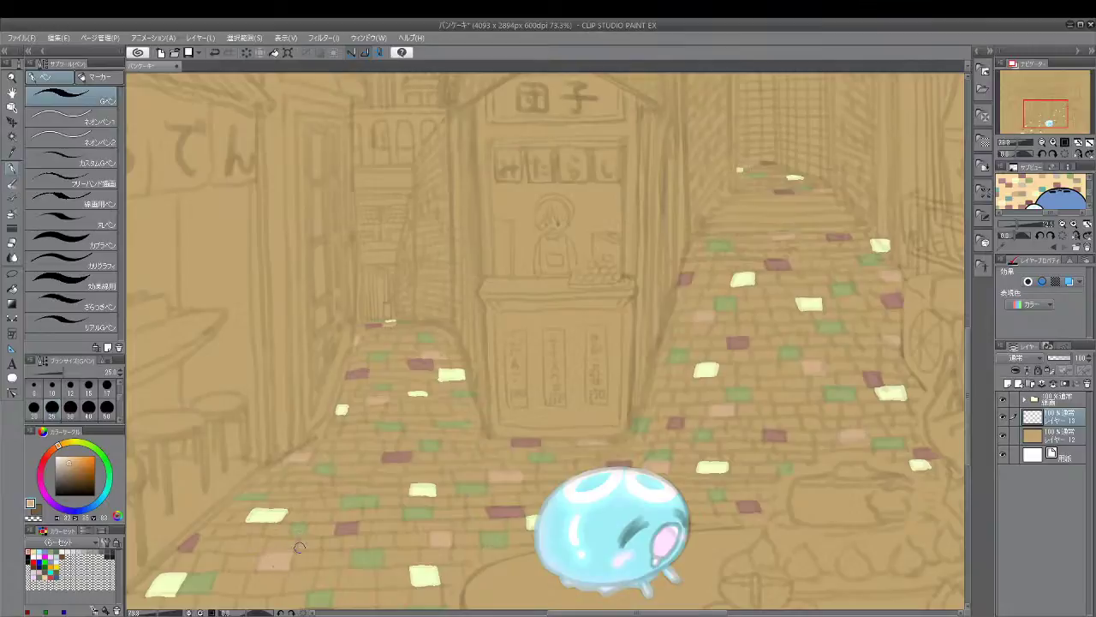
{"action": "scroll", "coordinate": [650, 408], "scroll_direction": "down", "scroll_amount": 5}
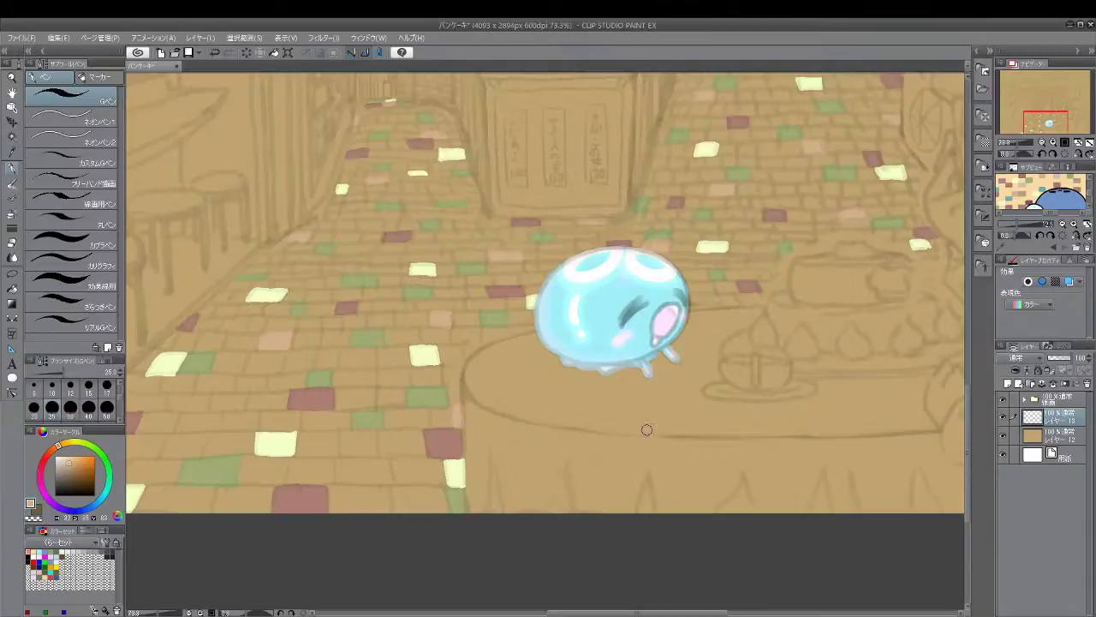
{"action": "left_click_drag", "start_coordinate": [598, 612], "coordinate": [549, 612]}
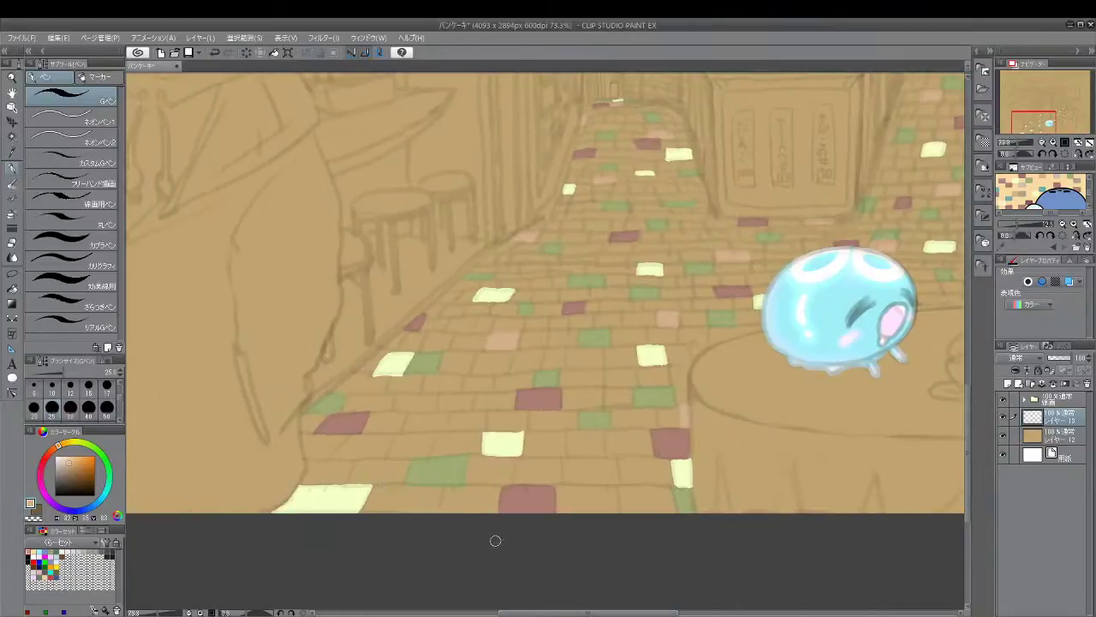
{"action": "mouse_move", "coordinate": [375, 485]}
{"action": "left_mouse_down"}
{"action": "mouse_move", "coordinate": [444, 484]}
{"action": "mouse_move", "coordinate": [437, 501]}
{"action": "mouse_move", "coordinate": [435, 482]}
{"action": "mouse_move", "coordinate": [375, 486]}
{"action": "mouse_move", "coordinate": [361, 518]}
{"action": "mouse_move", "coordinate": [393, 493]}
{"action": "mouse_move", "coordinate": [392, 511]}
{"action": "mouse_move", "coordinate": [406, 488]}
{"action": "mouse_move", "coordinate": [402, 515]}
{"action": "mouse_move", "coordinate": [433, 500]}
{"action": "left_mouse_up"}
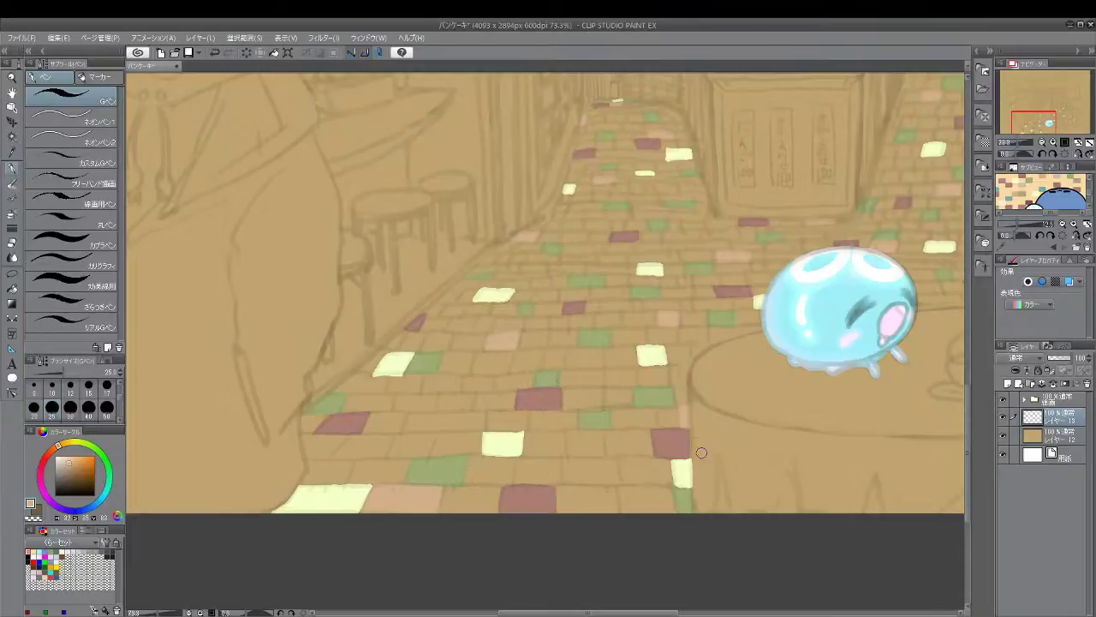
{"action": "mouse_move", "coordinate": [563, 430]}
{"action": "left_mouse_down"}
{"action": "mouse_move", "coordinate": [567, 455]}
{"action": "mouse_move", "coordinate": [601, 452]}
{"action": "mouse_move", "coordinate": [602, 432]}
{"action": "mouse_move", "coordinate": [570, 433]}
{"action": "mouse_move", "coordinate": [571, 446]}
{"action": "mouse_move", "coordinate": [580, 434]}
{"action": "mouse_move", "coordinate": [589, 450]}
{"action": "mouse_move", "coordinate": [599, 434]}
{"action": "mouse_move", "coordinate": [595, 447]}
{"action": "mouse_move", "coordinate": [568, 446]}
{"action": "left_mouse_up"}
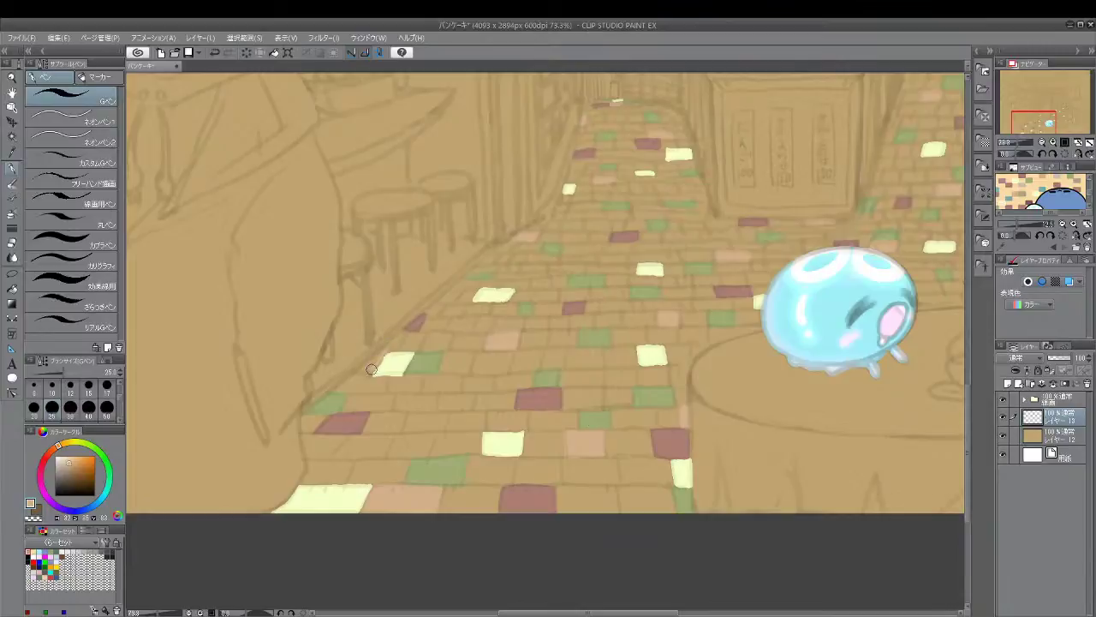
{"action": "mouse_move", "coordinate": [378, 353]}
{"action": "left_mouse_down"}
{"action": "mouse_move", "coordinate": [388, 350]}
{"action": "mouse_move", "coordinate": [369, 363]}
{"action": "left_mouse_up"}
Sample the pale orange from the reference's brick pattern and paint three stones in the foreground paving between the standing figure and the table
{"action": "key", "text": "i"}
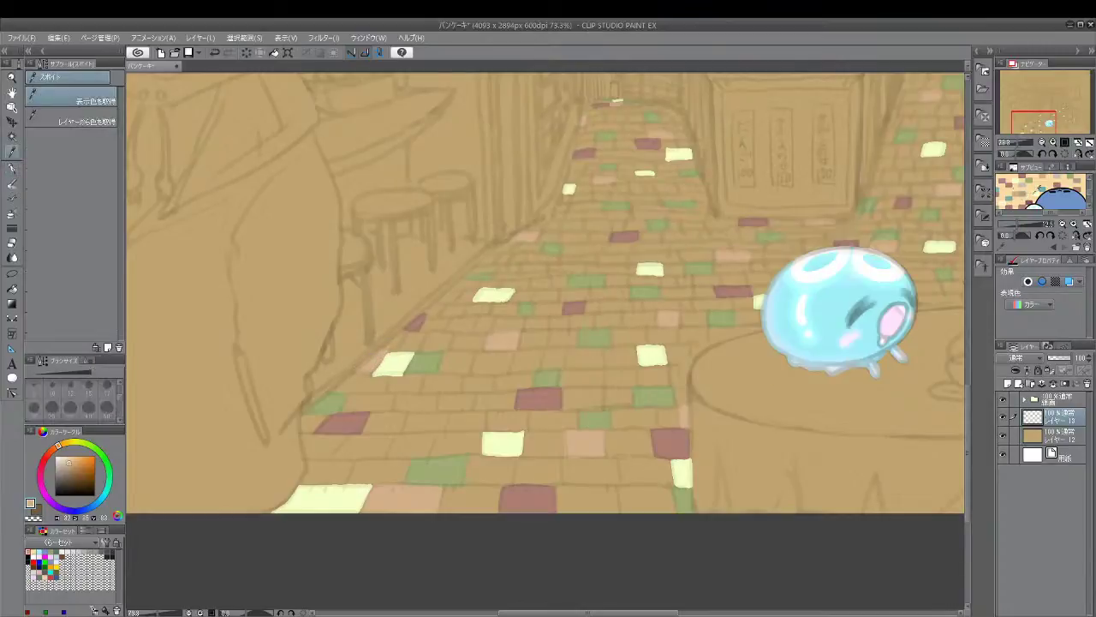
{"action": "left_click", "coordinate": [1027, 185]}
{"action": "key", "text": "p"}
{"action": "key", "text": "i"}
{"action": "key", "text": "p"}
{"action": "mouse_move", "coordinate": [622, 485]}
{"action": "left_mouse_down"}
{"action": "mouse_move", "coordinate": [672, 484]}
{"action": "mouse_move", "coordinate": [675, 515]}
{"action": "mouse_move", "coordinate": [662, 494]}
{"action": "mouse_move", "coordinate": [631, 489]}
{"action": "mouse_move", "coordinate": [623, 504]}
{"action": "mouse_move", "coordinate": [622, 492]}
{"action": "mouse_move", "coordinate": [646, 493]}
{"action": "mouse_move", "coordinate": [622, 488]}
{"action": "mouse_move", "coordinate": [664, 491]}
{"action": "mouse_move", "coordinate": [665, 502]}
{"action": "mouse_move", "coordinate": [629, 502]}
{"action": "mouse_move", "coordinate": [640, 514]}
{"action": "mouse_move", "coordinate": [648, 496]}
{"action": "mouse_move", "coordinate": [666, 514]}
{"action": "left_mouse_up"}
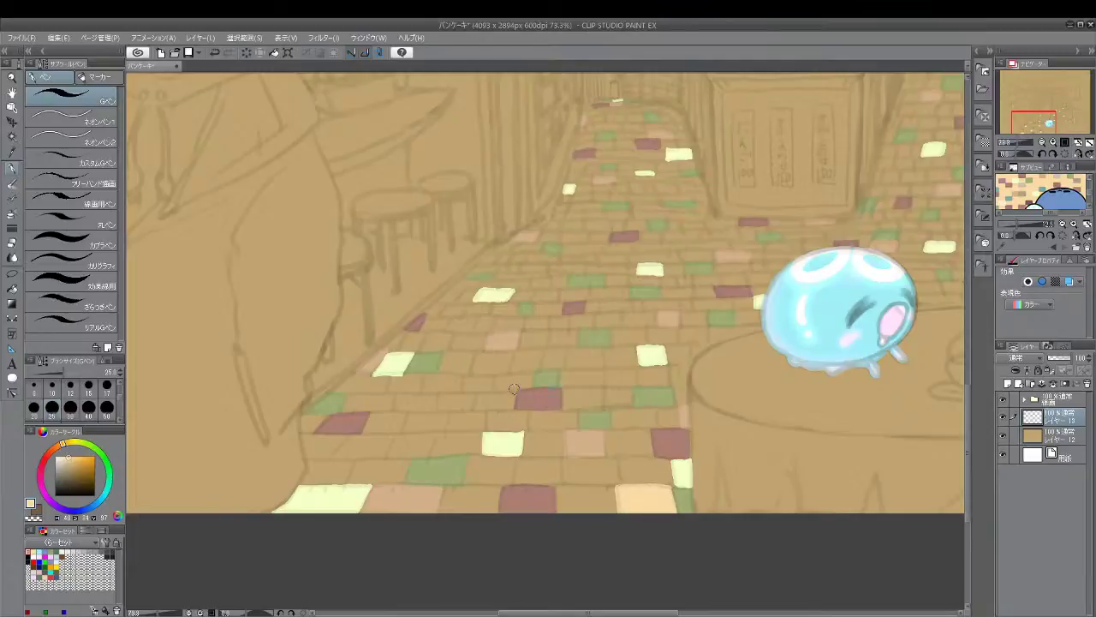
{"action": "mouse_move", "coordinate": [411, 414]}
{"action": "left_mouse_down"}
{"action": "mouse_move", "coordinate": [404, 428]}
{"action": "mouse_move", "coordinate": [450, 418]}
{"action": "mouse_move", "coordinate": [444, 430]}
{"action": "mouse_move", "coordinate": [437, 412]}
{"action": "mouse_move", "coordinate": [406, 413]}
{"action": "left_mouse_up"}
{"action": "key", "text": "ctrl+z"}
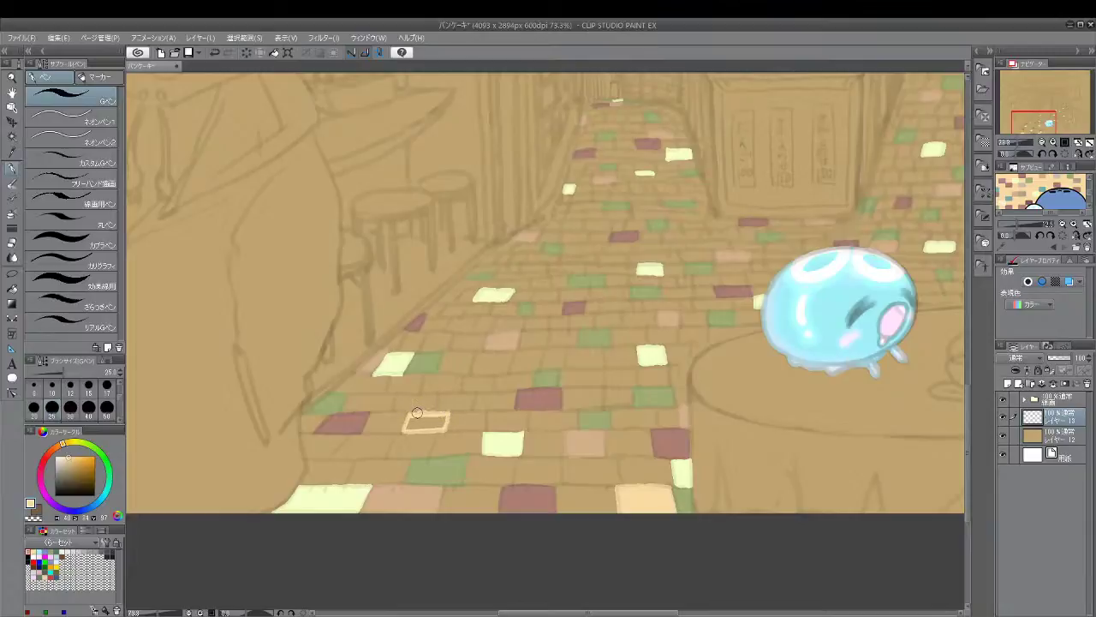
{"action": "left_click_drag", "start_coordinate": [412, 417], "coordinate": [442, 423]}
{"action": "mouse_move", "coordinate": [559, 387]}
{"action": "left_mouse_down"}
{"action": "mouse_move", "coordinate": [603, 375]}
{"action": "mouse_move", "coordinate": [595, 383]}
{"action": "mouse_move", "coordinate": [566, 370]}
{"action": "mouse_move", "coordinate": [602, 364]}
{"action": "mouse_move", "coordinate": [563, 369]}
{"action": "mouse_move", "coordinate": [574, 369]}
{"action": "mouse_move", "coordinate": [564, 381]}
{"action": "mouse_move", "coordinate": [599, 380]}
{"action": "mouse_move", "coordinate": [571, 382]}
{"action": "left_mouse_up"}
{"action": "key", "text": "ctrl+z"}
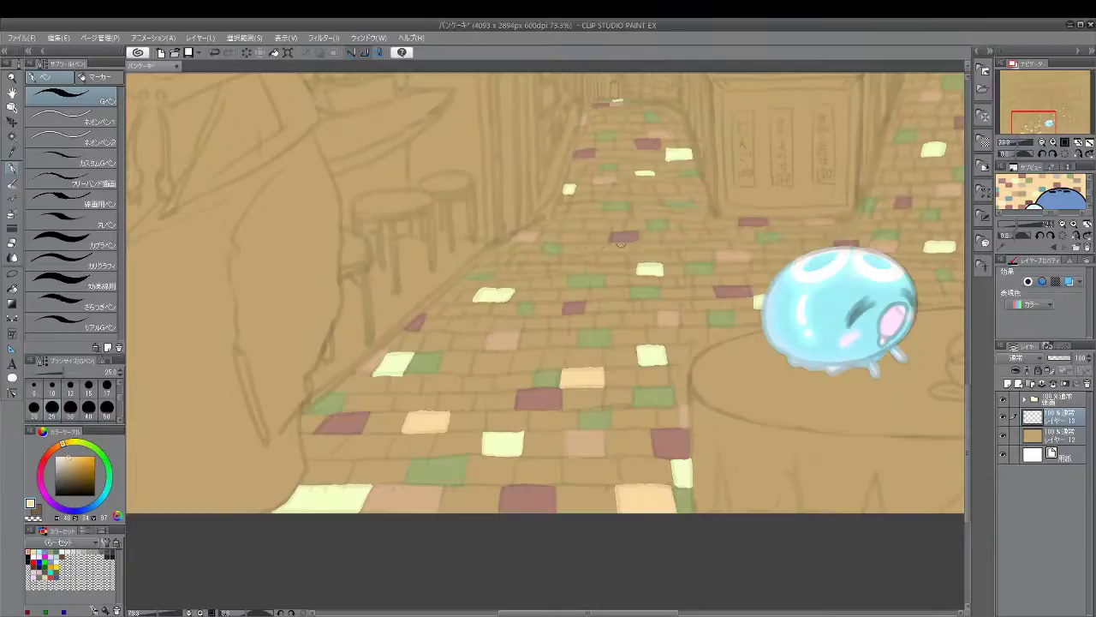
Scatter pale orange stones over the middle of the paving, from the stool-side border up to the alley's lower part
{"action": "mouse_move", "coordinate": [478, 317]}
{"action": "left_mouse_down"}
{"action": "mouse_move", "coordinate": [488, 331]}
{"action": "mouse_move", "coordinate": [493, 318]}
{"action": "mouse_move", "coordinate": [481, 322]}
{"action": "left_mouse_up"}
{"action": "mouse_move", "coordinate": [642, 303]}
{"action": "left_mouse_down"}
{"action": "mouse_move", "coordinate": [682, 304]}
{"action": "mouse_move", "coordinate": [642, 299]}
{"action": "mouse_move", "coordinate": [648, 304]}
{"action": "left_mouse_up"}
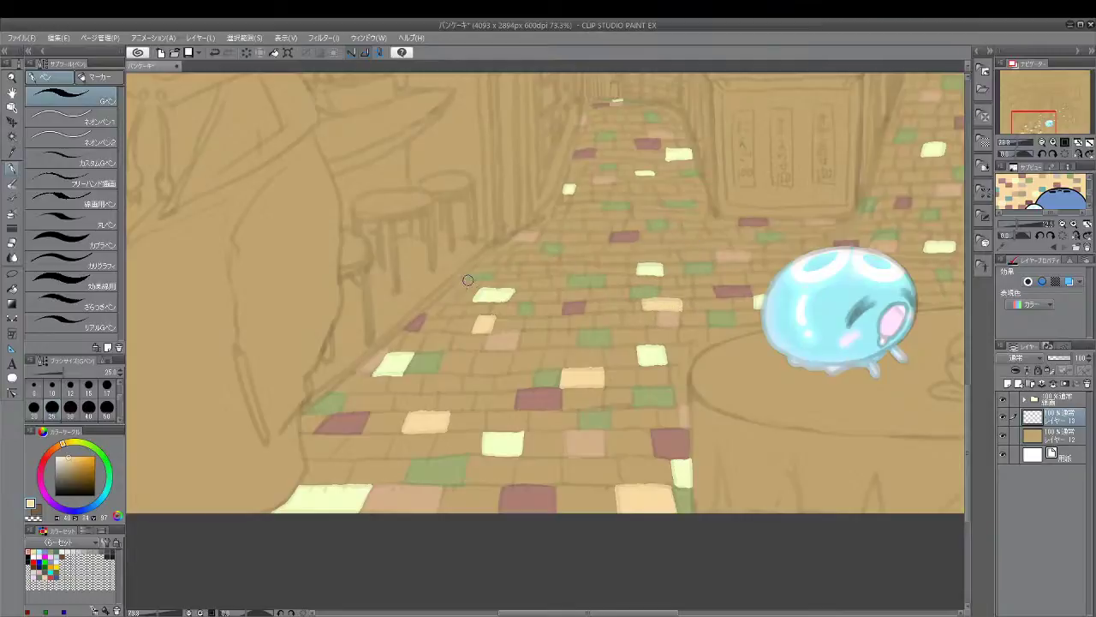
{"action": "mouse_move", "coordinate": [461, 290]}
{"action": "left_mouse_down"}
{"action": "mouse_move", "coordinate": [433, 301]}
{"action": "mouse_move", "coordinate": [460, 285]}
{"action": "mouse_move", "coordinate": [436, 299]}
{"action": "mouse_move", "coordinate": [451, 293]}
{"action": "left_mouse_up"}
{"action": "mouse_move", "coordinate": [560, 254]}
{"action": "left_mouse_down"}
{"action": "mouse_move", "coordinate": [588, 259]}
{"action": "mouse_move", "coordinate": [561, 255]}
{"action": "mouse_move", "coordinate": [594, 261]}
{"action": "mouse_move", "coordinate": [559, 262]}
{"action": "mouse_move", "coordinate": [593, 262]}
{"action": "mouse_move", "coordinate": [563, 258]}
{"action": "left_mouse_up"}
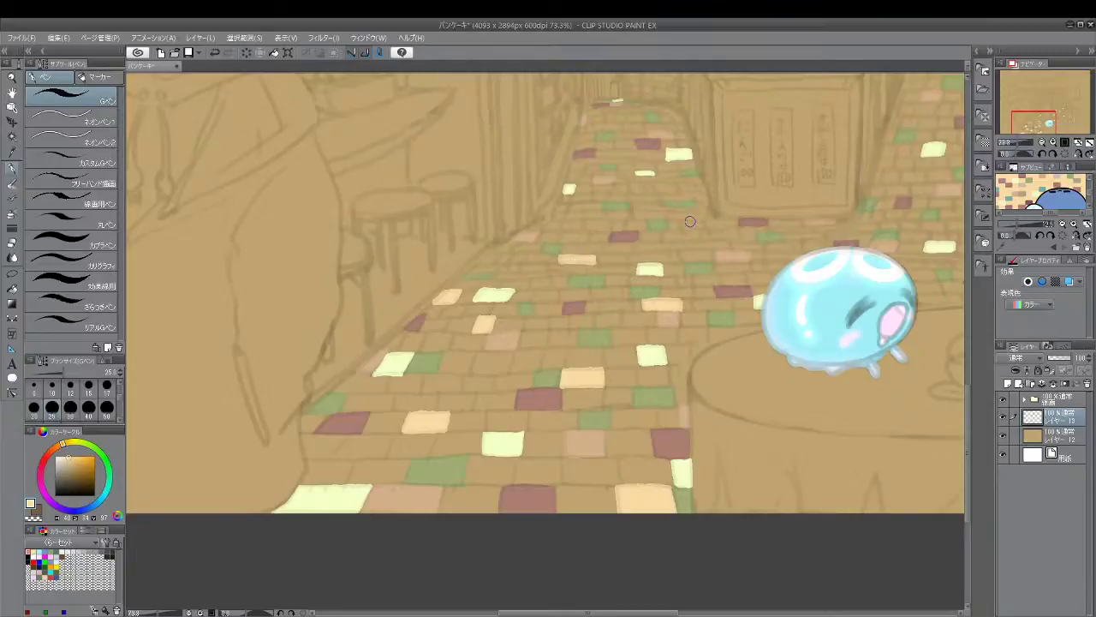
{"action": "mouse_move", "coordinate": [674, 211]}
{"action": "left_mouse_down"}
{"action": "mouse_move", "coordinate": [698, 215]}
{"action": "mouse_move", "coordinate": [672, 217]}
{"action": "left_mouse_up"}
{"action": "key", "text": "ctrl+z"}
Paint pale orange stones along the narrow alley, up to small ones at its far end
{"action": "left_click_drag", "start_coordinate": [585, 173], "coordinate": [600, 170]}
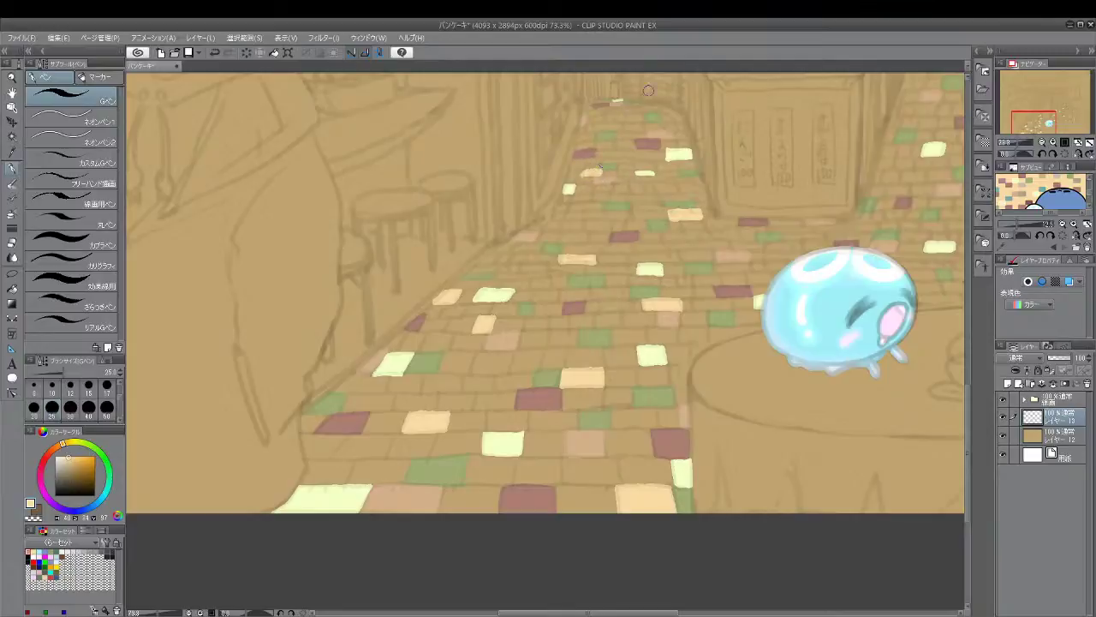
{"action": "mouse_move", "coordinate": [627, 113]}
{"action": "left_mouse_down"}
{"action": "mouse_move", "coordinate": [625, 126]}
{"action": "mouse_move", "coordinate": [645, 131]}
{"action": "mouse_move", "coordinate": [627, 126]}
{"action": "left_mouse_up"}
{"action": "key", "text": "ctrl+z"}
{"action": "left_click_drag", "start_coordinate": [589, 104], "coordinate": [599, 103]}
{"action": "left_click_drag", "start_coordinate": [650, 102], "coordinate": [646, 103]}
Paint a pale orange stone in front of the dango stall and another against the round table's rim
{"action": "mouse_move", "coordinate": [770, 222]}
{"action": "left_mouse_down"}
{"action": "mouse_move", "coordinate": [804, 215]}
{"action": "mouse_move", "coordinate": [795, 226]}
{"action": "mouse_move", "coordinate": [806, 224]}
{"action": "left_mouse_up"}
{"action": "key", "text": "ctrl+z"}
{"action": "mouse_move", "coordinate": [699, 345]}
{"action": "left_mouse_down"}
{"action": "mouse_move", "coordinate": [691, 350]}
{"action": "mouse_move", "coordinate": [711, 343]}
{"action": "left_mouse_up"}
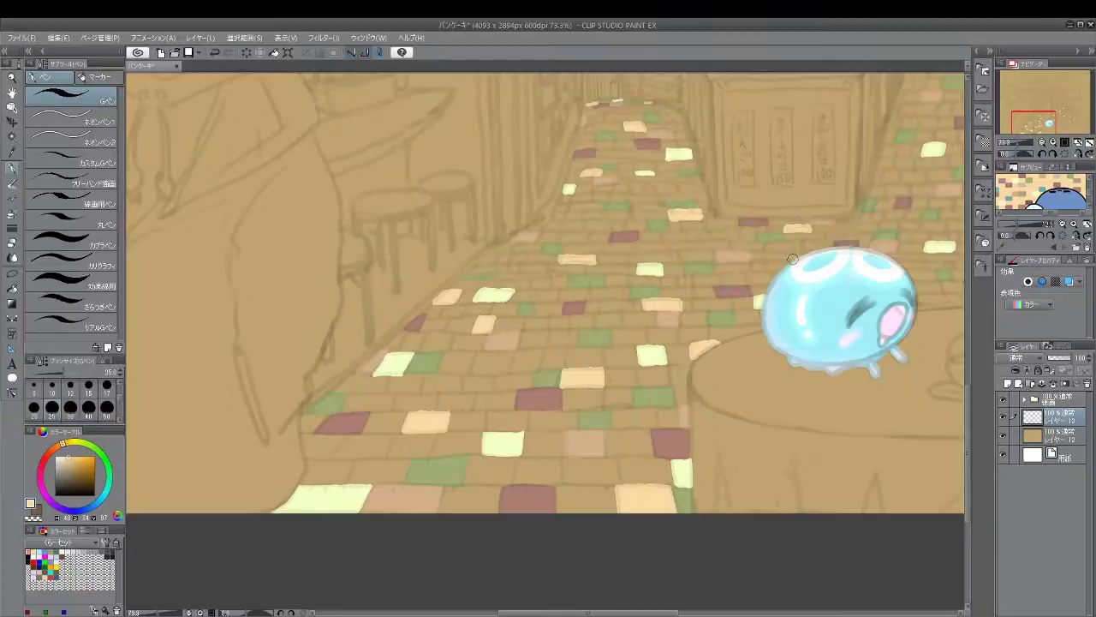
{"action": "key", "text": "e"}
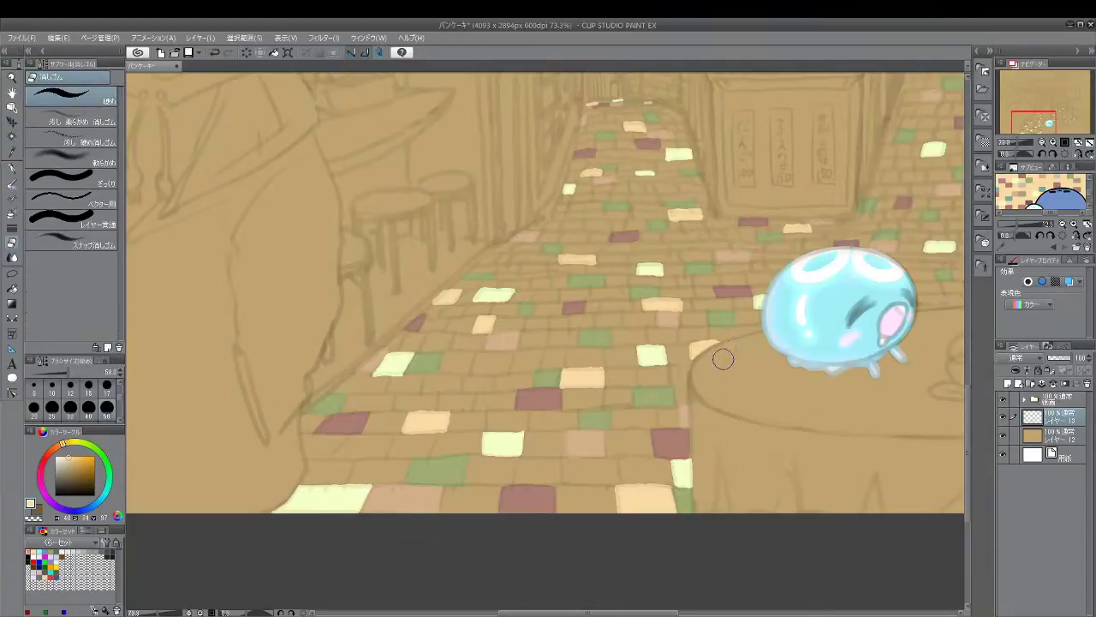
{"action": "left_click_drag", "start_coordinate": [647, 611], "coordinate": [679, 611]}
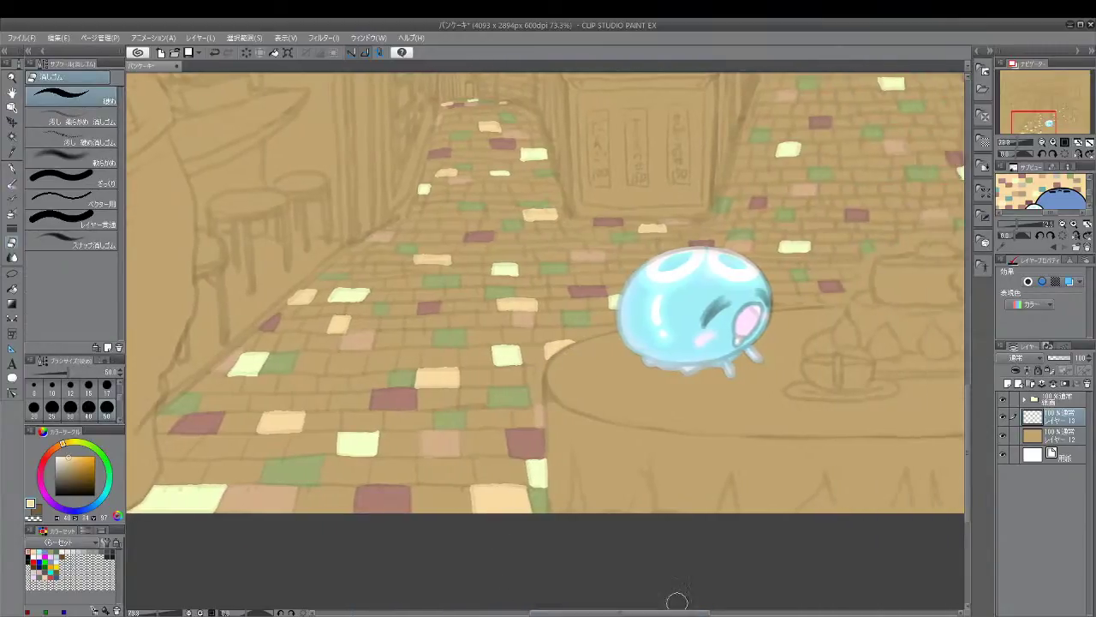
{"action": "key", "text": "p"}
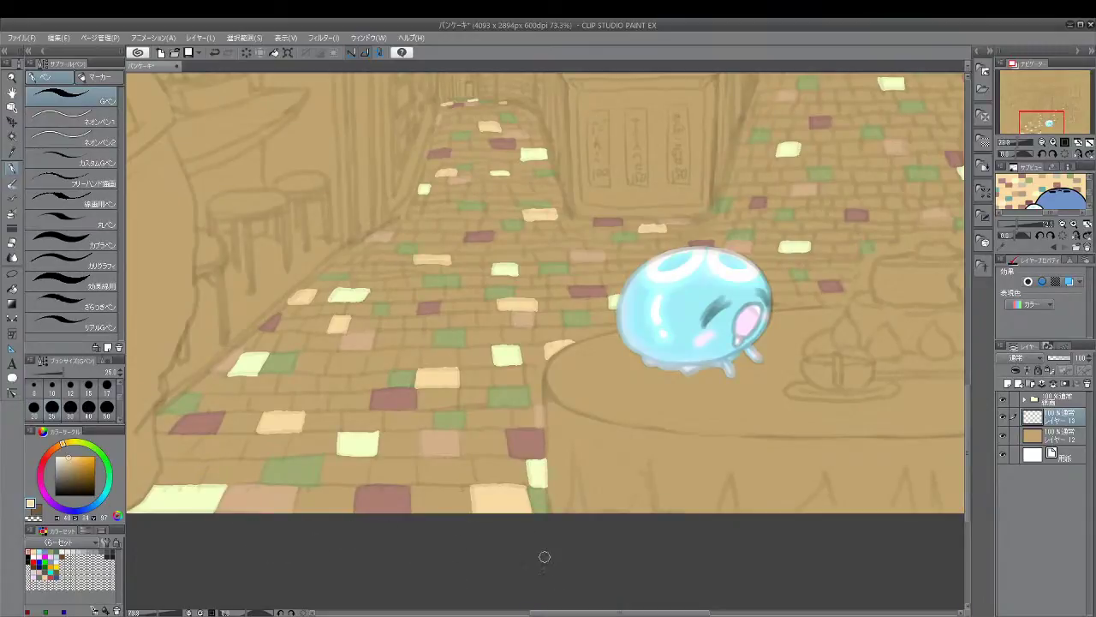
Paint two pale orange stones in the small paving gap beneath the hatted figure's face
{"action": "mouse_move", "coordinate": [565, 614]}
{"action": "left_mouse_down"}
{"action": "mouse_move", "coordinate": [623, 603]}
{"action": "mouse_move", "coordinate": [696, 611]}
{"action": "left_mouse_up"}
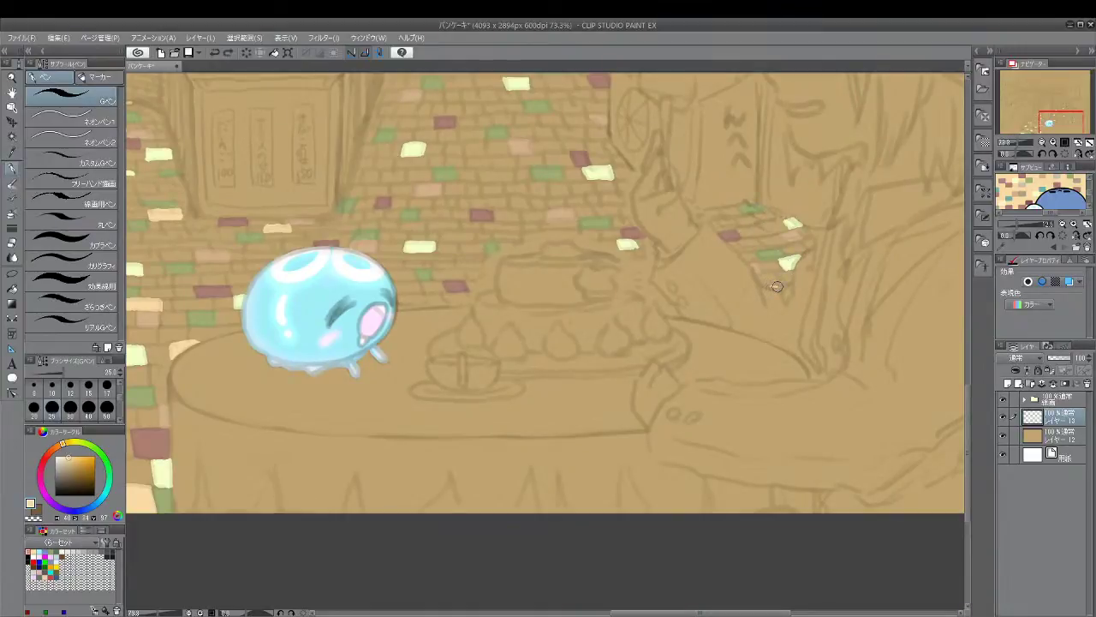
{"action": "left_click_drag", "start_coordinate": [772, 286], "coordinate": [783, 286]}
{"action": "left_click_drag", "start_coordinate": [718, 221], "coordinate": [740, 225]}
{"action": "key", "text": "ctrl+z"}
{"action": "left_click_drag", "start_coordinate": [740, 227], "coordinate": [741, 224]}
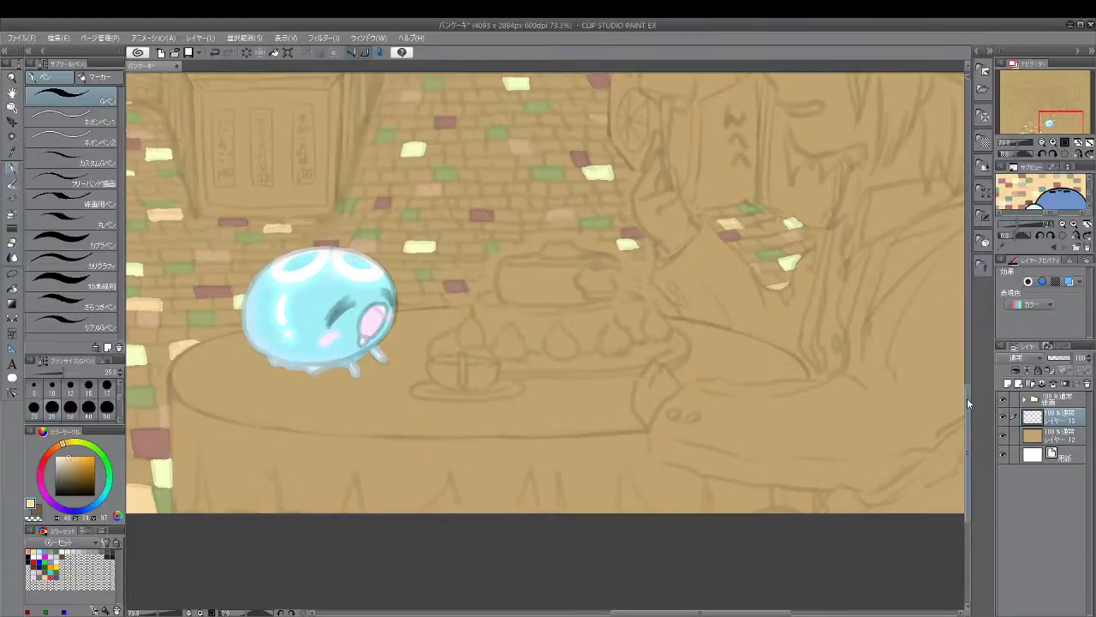
Paint pale orange stones over the wide street, from behind the table and along the stall side up through its middle
{"action": "scroll", "coordinate": [959, 368], "scroll_direction": "up", "scroll_amount": 5}
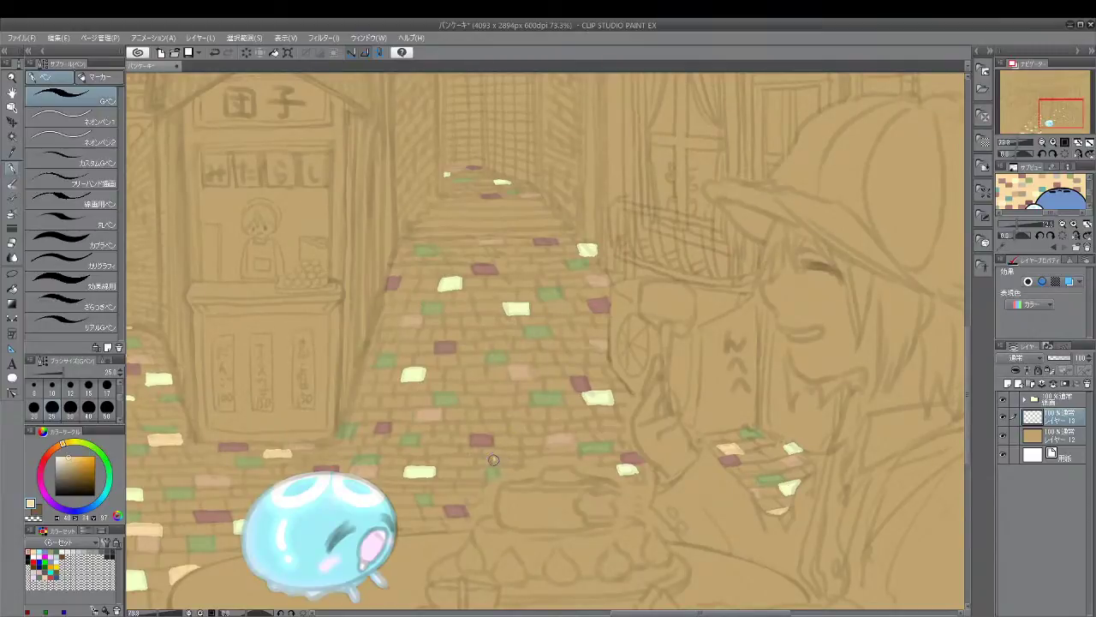
{"action": "left_click_drag", "start_coordinate": [494, 461], "coordinate": [517, 464]}
{"action": "mouse_move", "coordinate": [495, 457]}
{"action": "left_mouse_down"}
{"action": "mouse_move", "coordinate": [519, 457]}
{"action": "mouse_move", "coordinate": [499, 461]}
{"action": "left_mouse_up"}
{"action": "mouse_move", "coordinate": [374, 381]}
{"action": "left_mouse_down"}
{"action": "mouse_move", "coordinate": [372, 392]}
{"action": "mouse_move", "coordinate": [358, 391]}
{"action": "mouse_move", "coordinate": [374, 384]}
{"action": "left_mouse_up"}
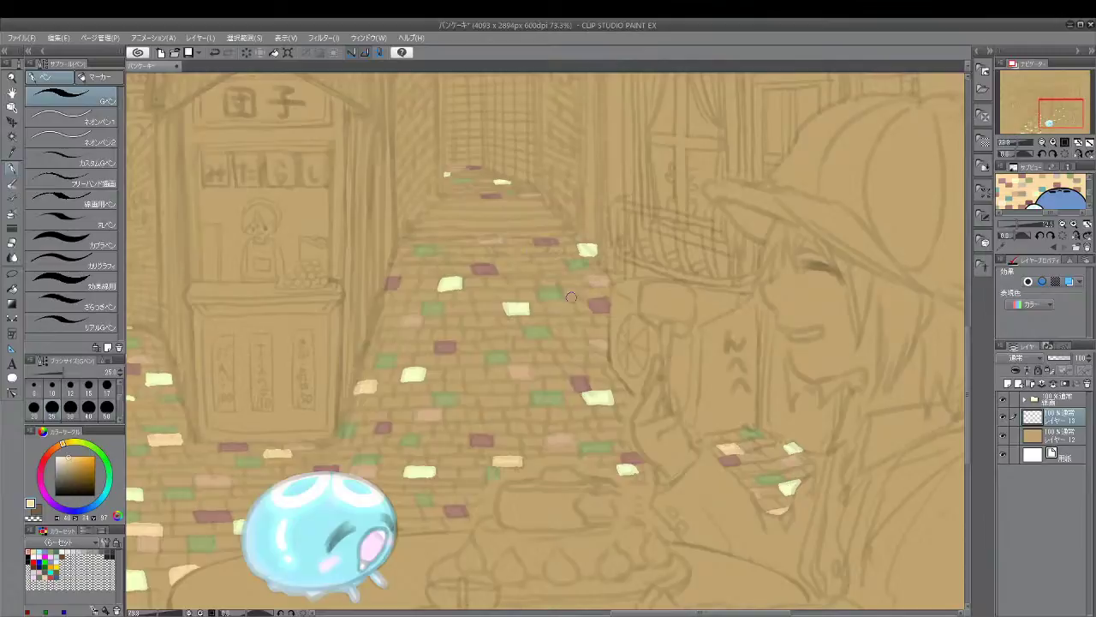
{"action": "left_click_drag", "start_coordinate": [493, 343], "coordinate": [509, 344]}
{"action": "key", "text": "ctrl+z"}
{"action": "mouse_move", "coordinate": [446, 303]}
{"action": "left_mouse_down"}
{"action": "mouse_move", "coordinate": [445, 311]}
{"action": "mouse_move", "coordinate": [469, 312]}
{"action": "mouse_move", "coordinate": [459, 296]}
{"action": "mouse_move", "coordinate": [466, 308]}
{"action": "left_mouse_up"}
{"action": "key", "text": "ctrl+z"}
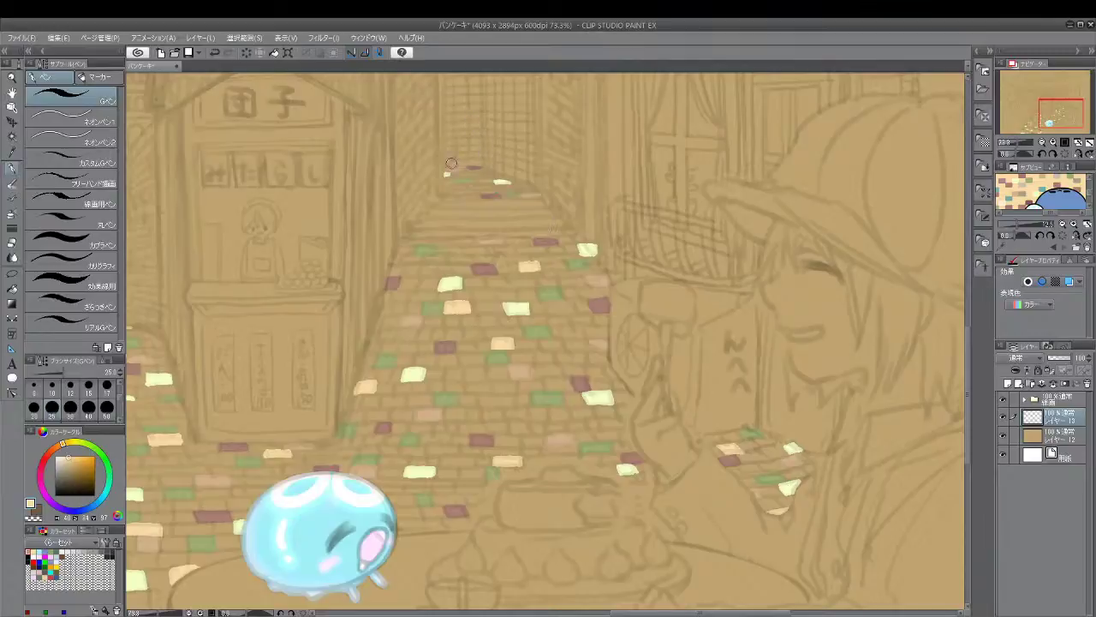
Add pale orange stones at the top of the stairs, along both edges of the wide street and in its lower middle
{"action": "mouse_move", "coordinate": [462, 174]}
{"action": "left_mouse_down"}
{"action": "mouse_move", "coordinate": [482, 169]}
{"action": "mouse_move", "coordinate": [462, 162]}
{"action": "left_mouse_up"}
{"action": "key", "text": "ctrl+z"}
{"action": "key", "text": "ctrl+z"}
{"action": "mouse_move", "coordinate": [410, 250]}
{"action": "left_mouse_down"}
{"action": "mouse_move", "coordinate": [399, 253]}
{"action": "mouse_move", "coordinate": [407, 248]}
{"action": "left_mouse_up"}
{"action": "left_click_drag", "start_coordinate": [593, 316], "coordinate": [606, 323]}
{"action": "left_click_drag", "start_coordinate": [468, 408], "coordinate": [475, 414]}
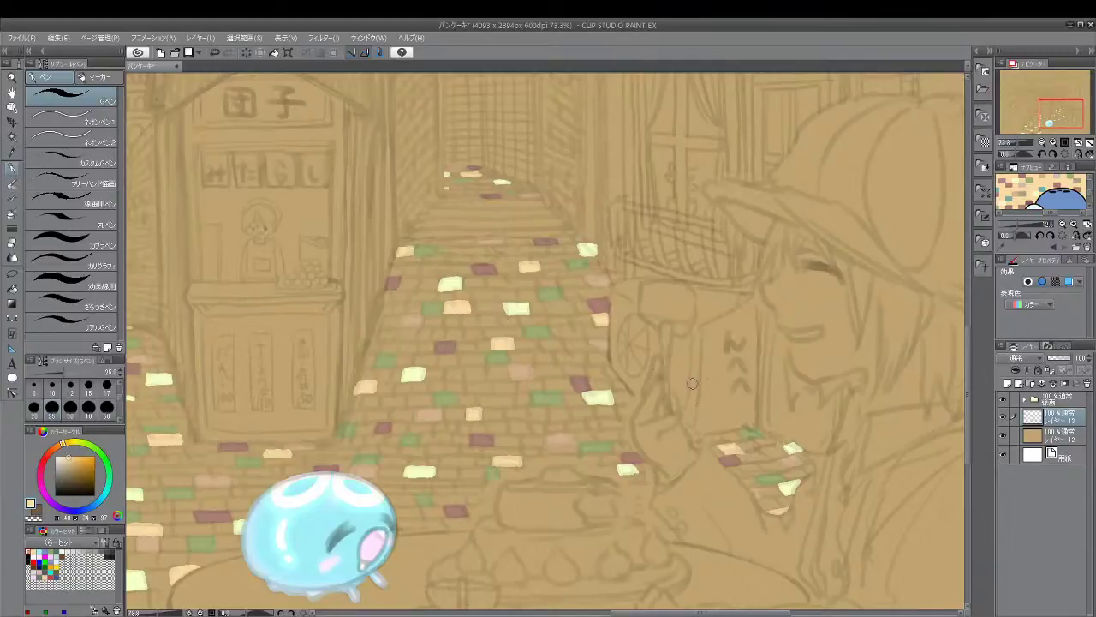
Try lower opacities for the paving-stone layer against the whole illustration and restore it to 100%
{"action": "key", "text": "ctrl+space"}
{"action": "left_click_drag", "start_coordinate": [726, 511], "coordinate": [714, 526]}
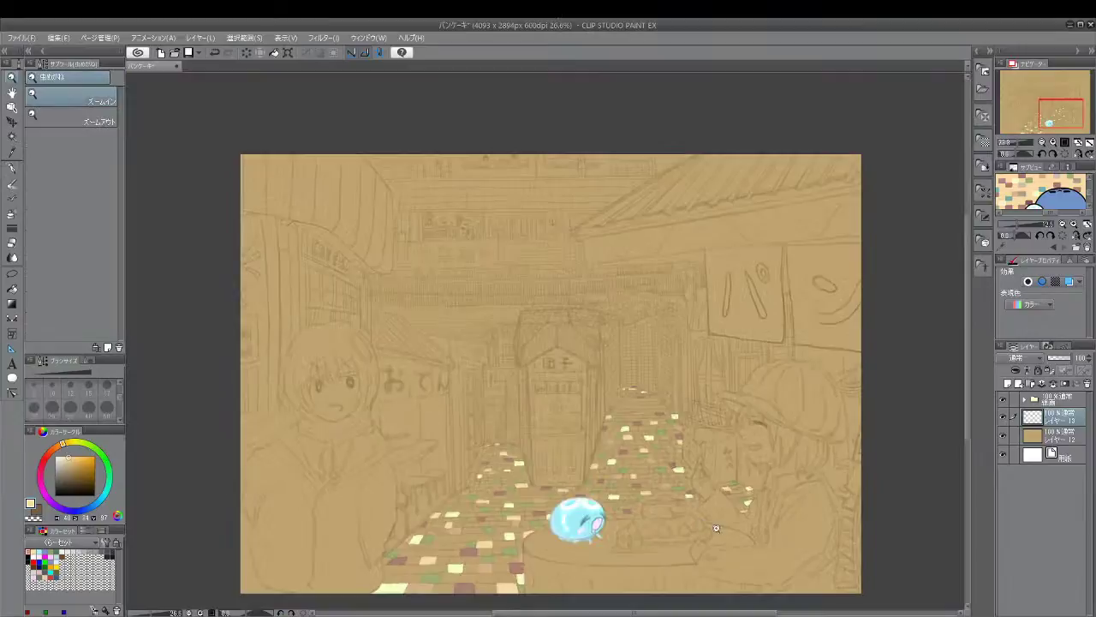
{"action": "left_click", "coordinate": [1061, 359]}
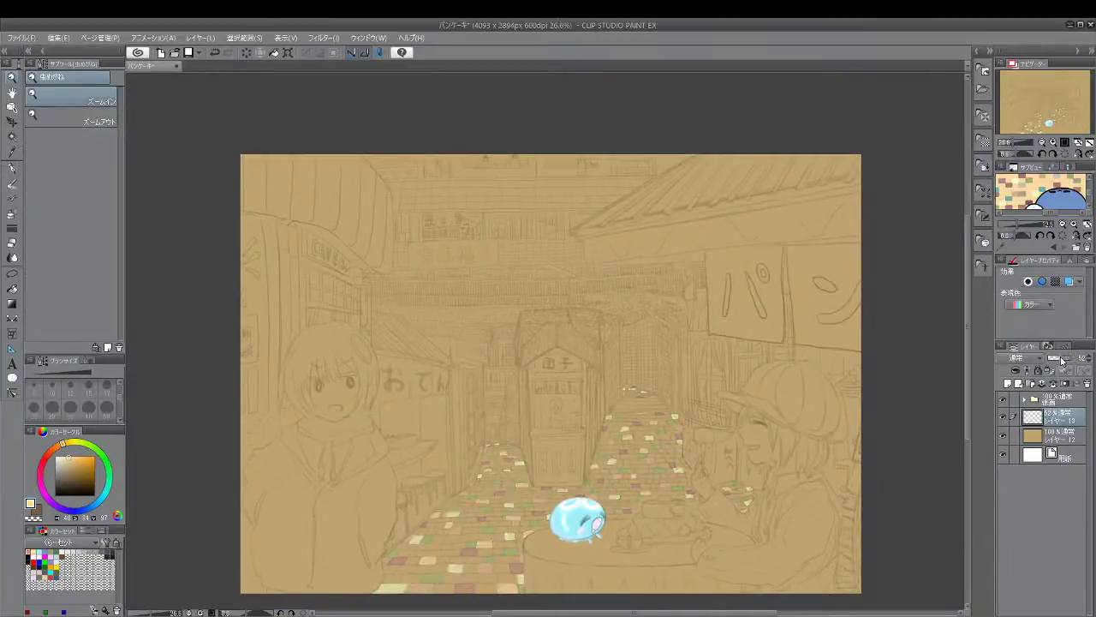
{"action": "left_click_drag", "start_coordinate": [1063, 360], "coordinate": [1049, 362]}
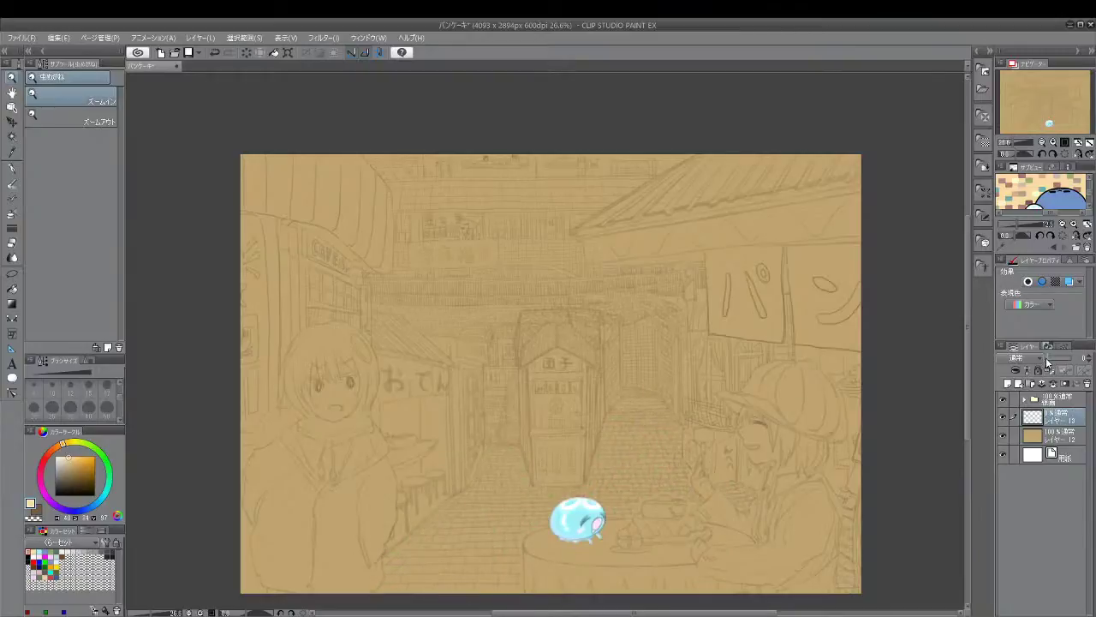
{"action": "left_click", "coordinate": [1054, 359]}
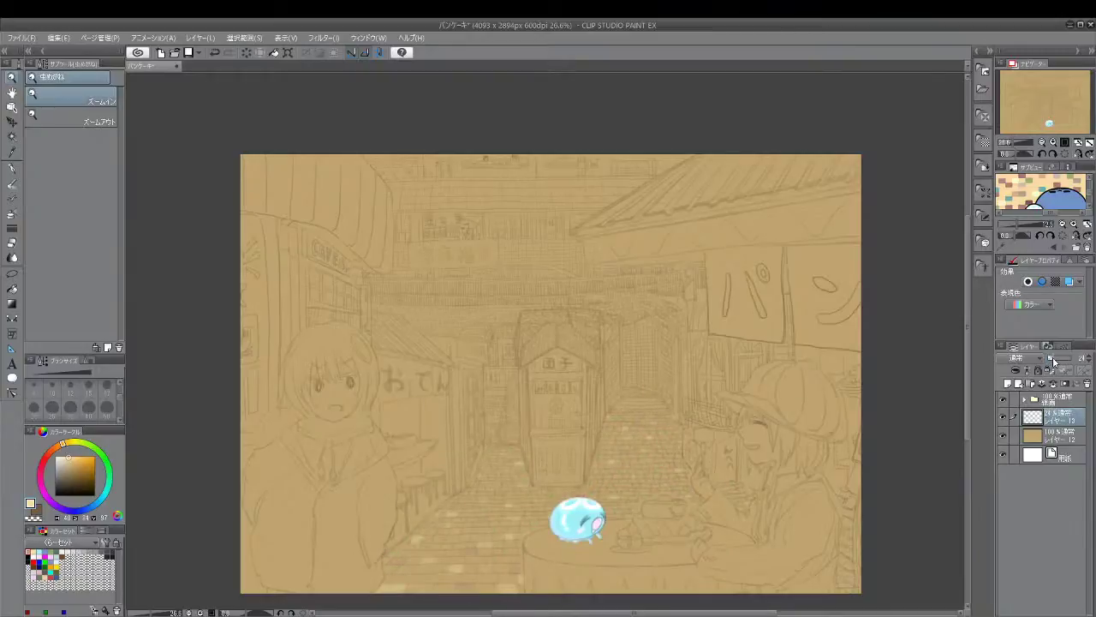
{"action": "left_click_drag", "start_coordinate": [1054, 360], "coordinate": [1084, 360]}
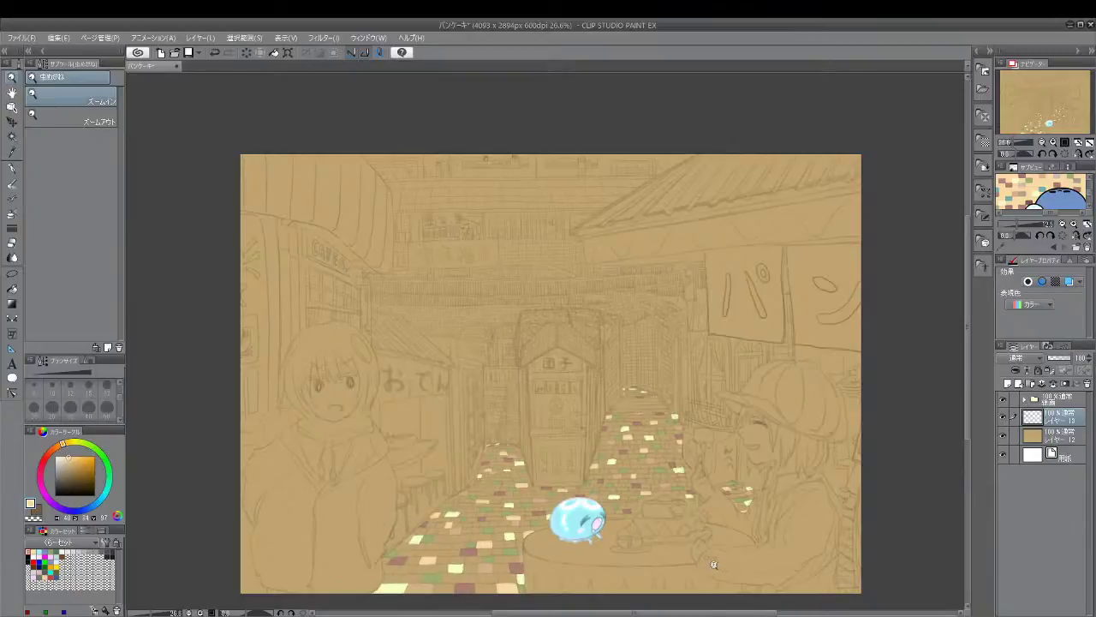
Sample the blue-green from the reference's brick pattern and paint a stone near the far end of the narrow alley
{"action": "key", "text": "i"}
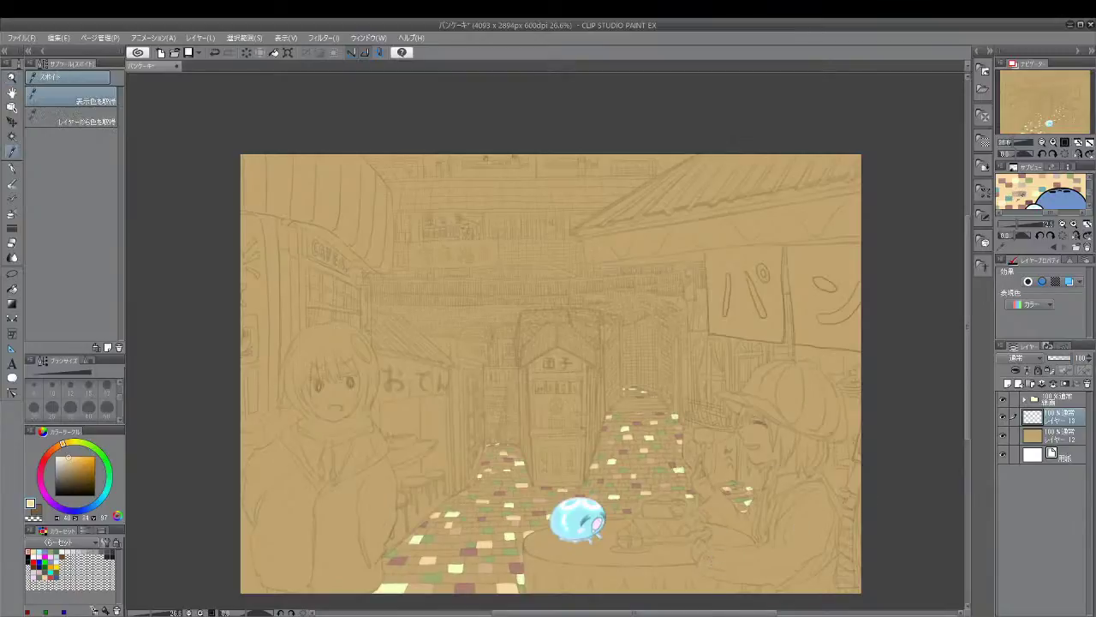
{"action": "left_click", "coordinate": [1013, 193]}
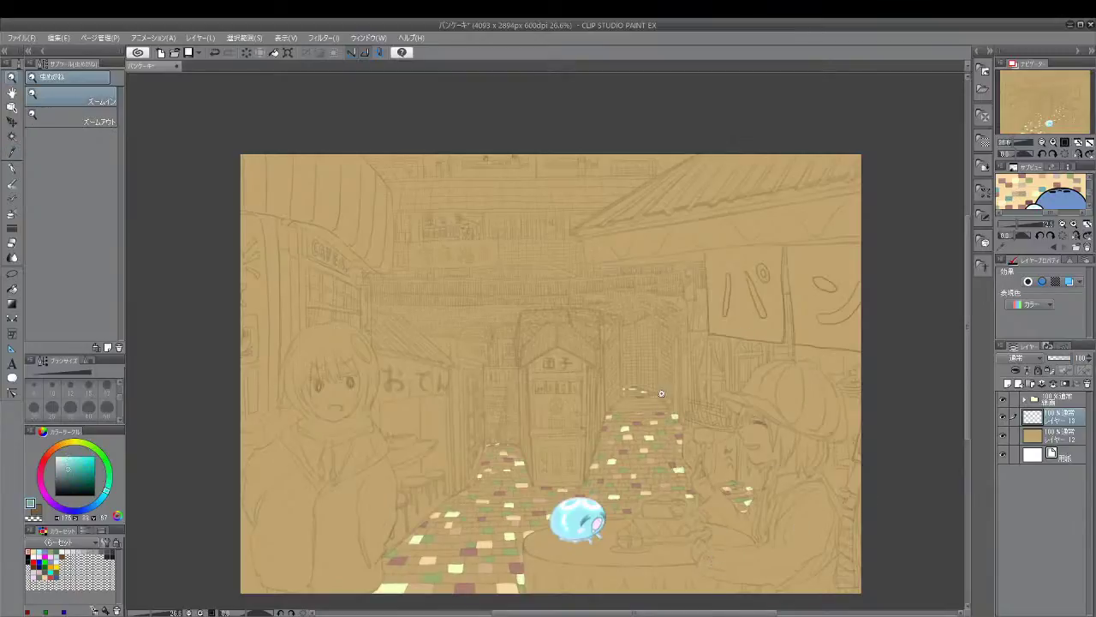
{"action": "key", "text": "p"}
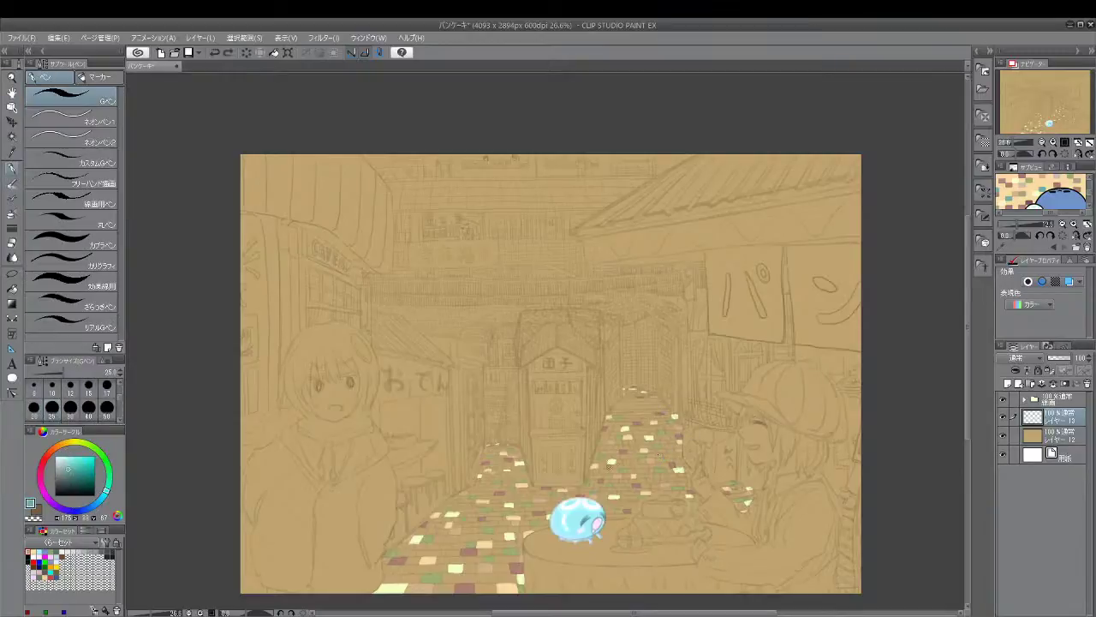
{"action": "key", "text": "slash"}
{"action": "double_click", "coordinate": [518, 499]}
{"action": "key", "text": "p"}
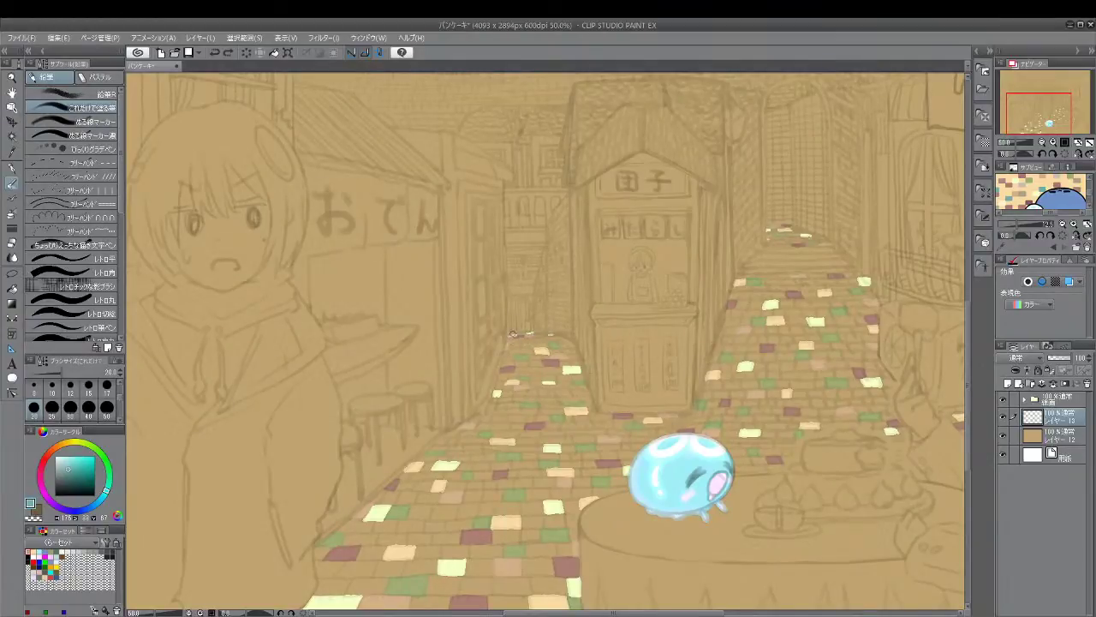
{"action": "key", "text": "p"}
{"action": "left_click_drag", "start_coordinate": [509, 337], "coordinate": [518, 335]}
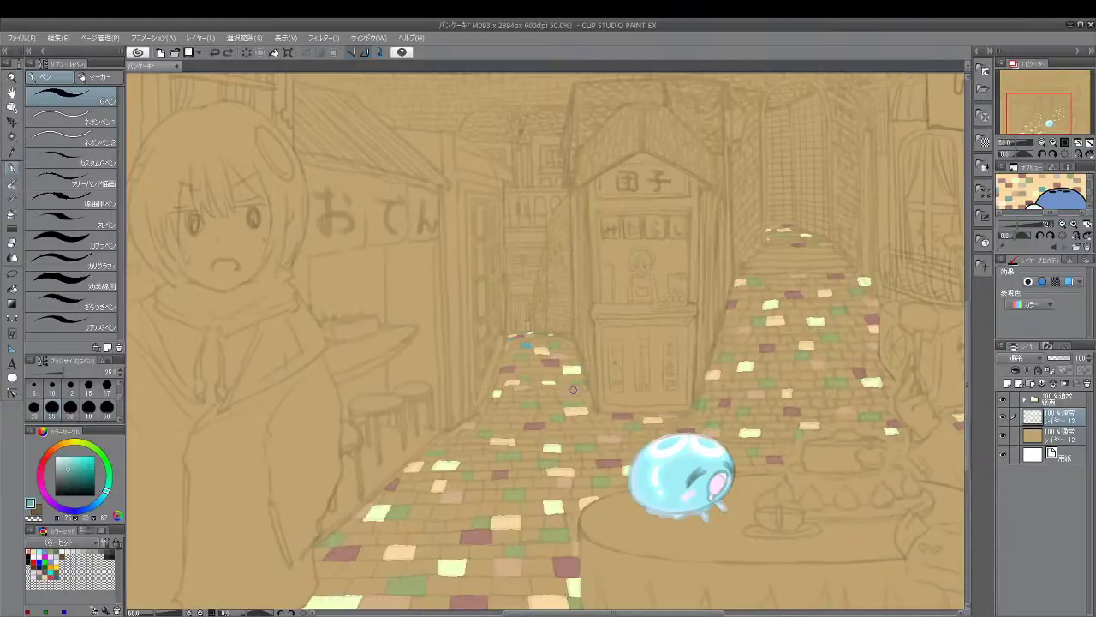
Scatter blue stones through the lower alley, just above the blue character and across the middle of the paving
{"action": "left_click_drag", "start_coordinate": [575, 394], "coordinate": [588, 391]}
{"action": "mouse_move", "coordinate": [497, 410]}
{"action": "left_mouse_down"}
{"action": "mouse_move", "coordinate": [519, 411]}
{"action": "mouse_move", "coordinate": [501, 411]}
{"action": "left_mouse_up"}
{"action": "mouse_move", "coordinate": [632, 430]}
{"action": "left_mouse_down"}
{"action": "mouse_move", "coordinate": [655, 427]}
{"action": "mouse_move", "coordinate": [638, 429]}
{"action": "left_mouse_up"}
{"action": "left_click_drag", "start_coordinate": [512, 466], "coordinate": [529, 463]}
Paint blue stones in the foreground paving: beside the big cream stone, in the lower middle and near the standing girl's hem
{"action": "mouse_move", "coordinate": [397, 520]}
{"action": "left_mouse_down"}
{"action": "mouse_move", "coordinate": [424, 530]}
{"action": "mouse_move", "coordinate": [424, 519]}
{"action": "left_mouse_up"}
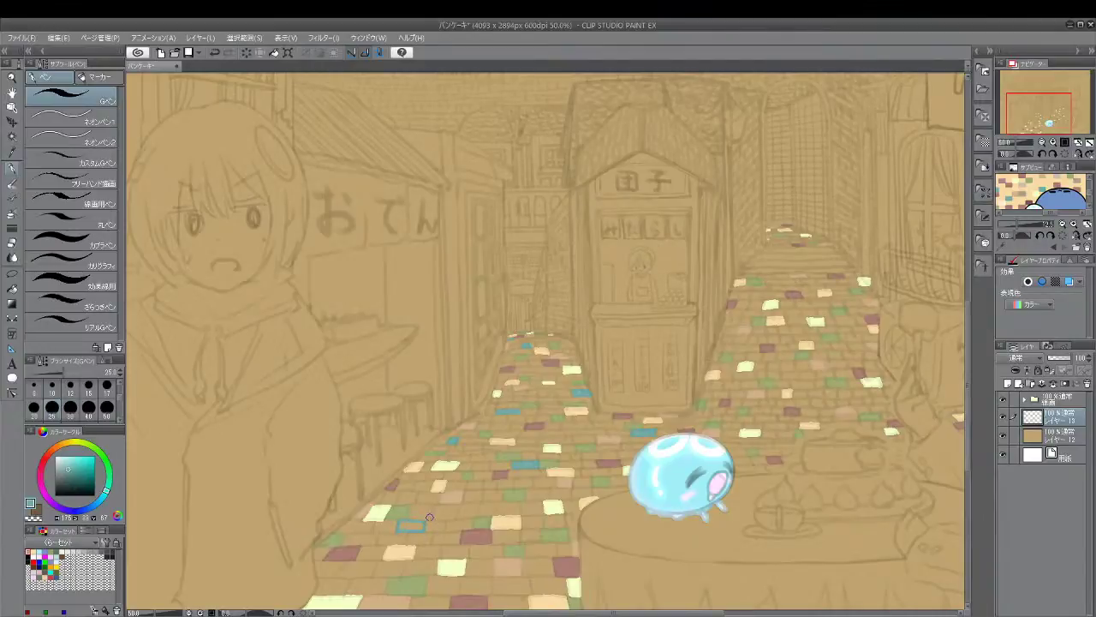
{"action": "left_click_drag", "start_coordinate": [412, 527], "coordinate": [420, 523]}
{"action": "mouse_move", "coordinate": [522, 532]}
{"action": "left_mouse_down"}
{"action": "mouse_move", "coordinate": [521, 541]}
{"action": "mouse_move", "coordinate": [538, 538]}
{"action": "left_mouse_up"}
{"action": "left_click_drag", "start_coordinate": [524, 531], "coordinate": [541, 530]}
{"action": "mouse_move", "coordinate": [315, 577]}
{"action": "left_mouse_down"}
{"action": "mouse_move", "coordinate": [350, 576]}
{"action": "mouse_move", "coordinate": [345, 589]}
{"action": "left_mouse_up"}
{"action": "mouse_move", "coordinate": [316, 592]}
{"action": "left_mouse_down"}
{"action": "mouse_move", "coordinate": [342, 592]}
{"action": "mouse_move", "coordinate": [327, 580]}
{"action": "left_mouse_up"}
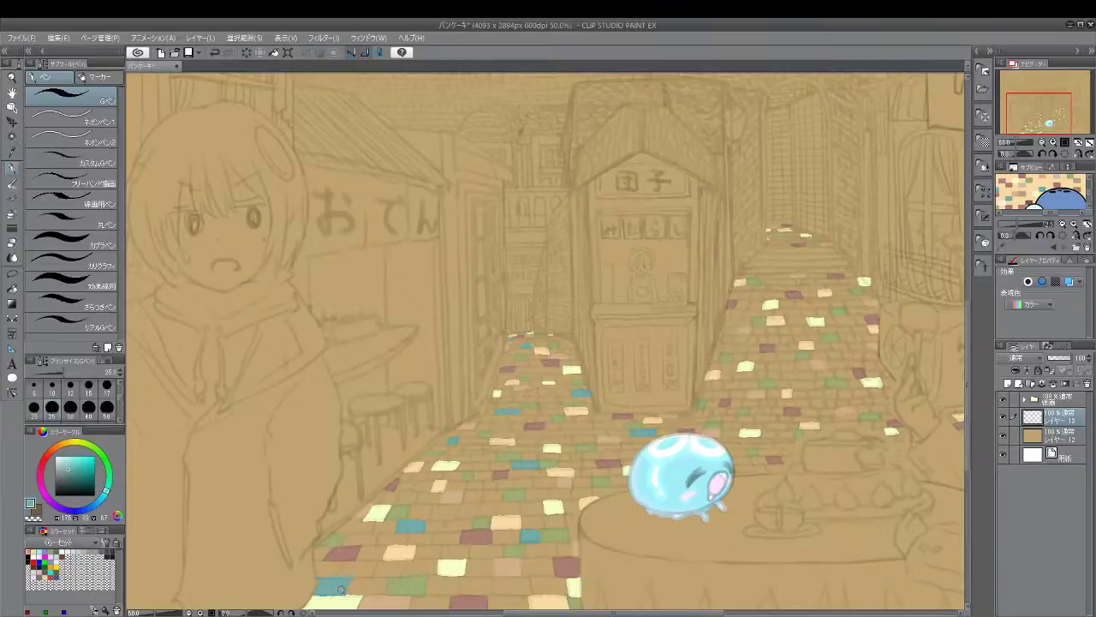
{"action": "key", "text": "e"}
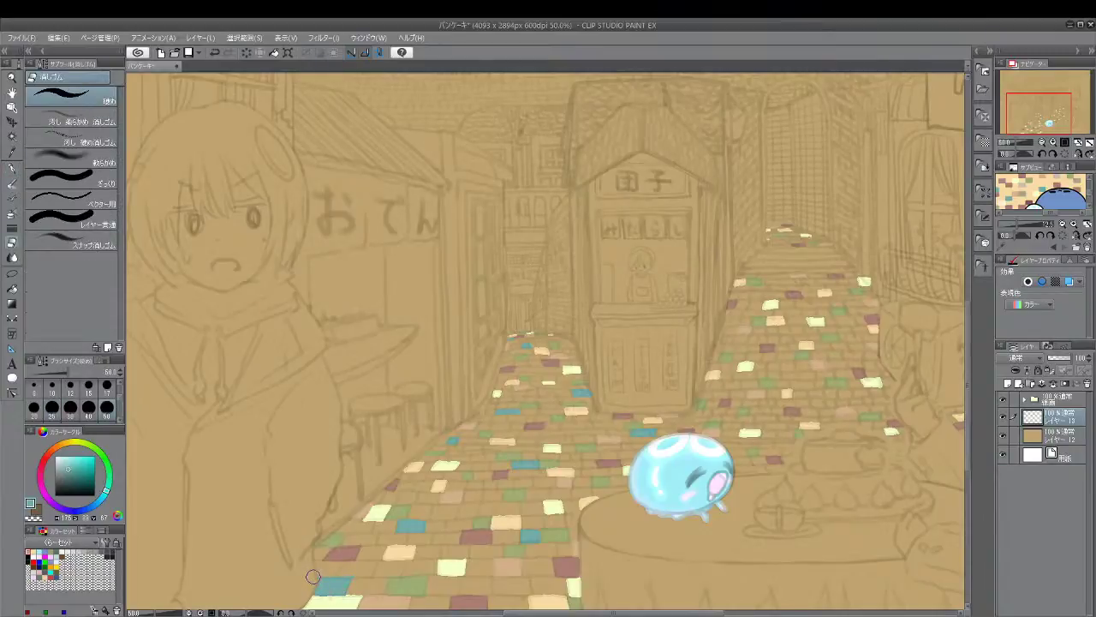
{"action": "key", "text": "p"}
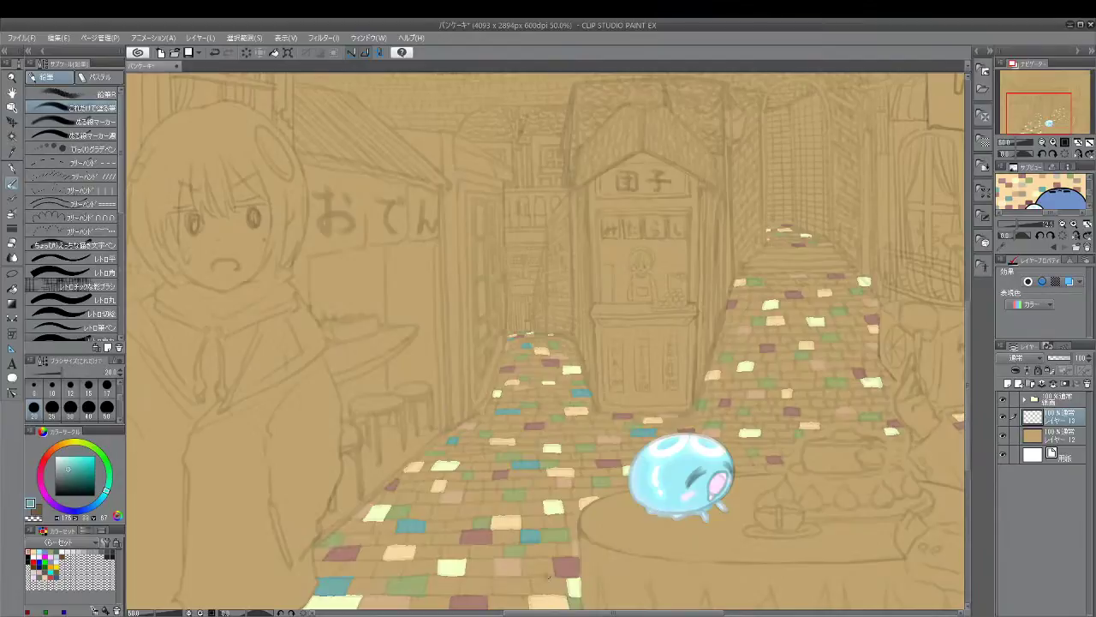
{"action": "key", "text": "p"}
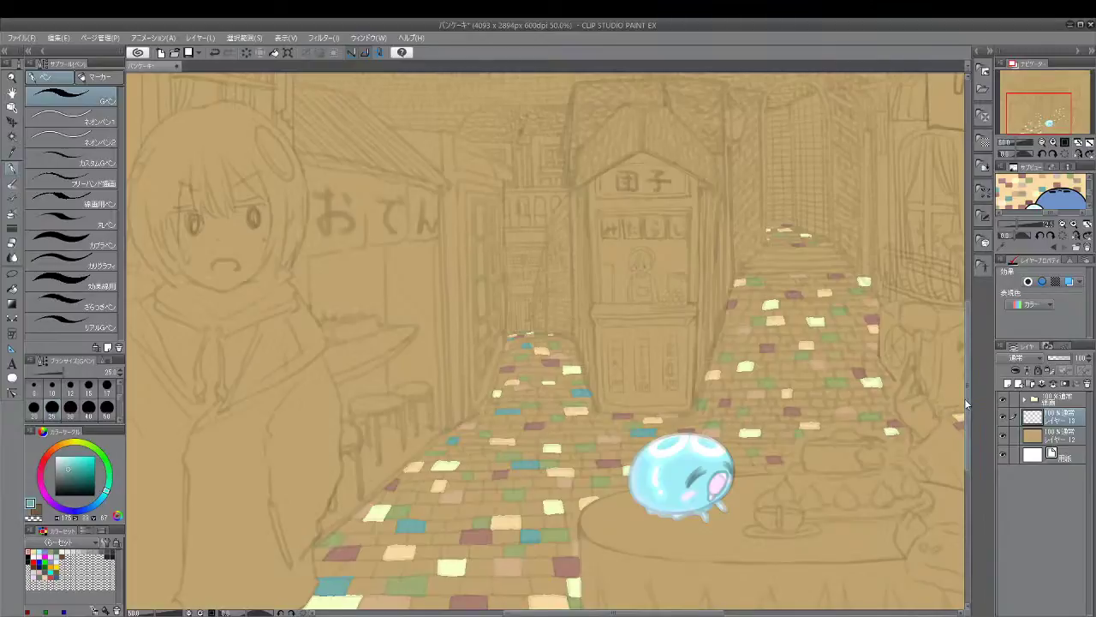
Add blue stones against the round table's near side edge and next to the muted red stone at the foot of the paving
{"action": "scroll", "coordinate": [965, 409], "scroll_direction": "down", "scroll_amount": 2}
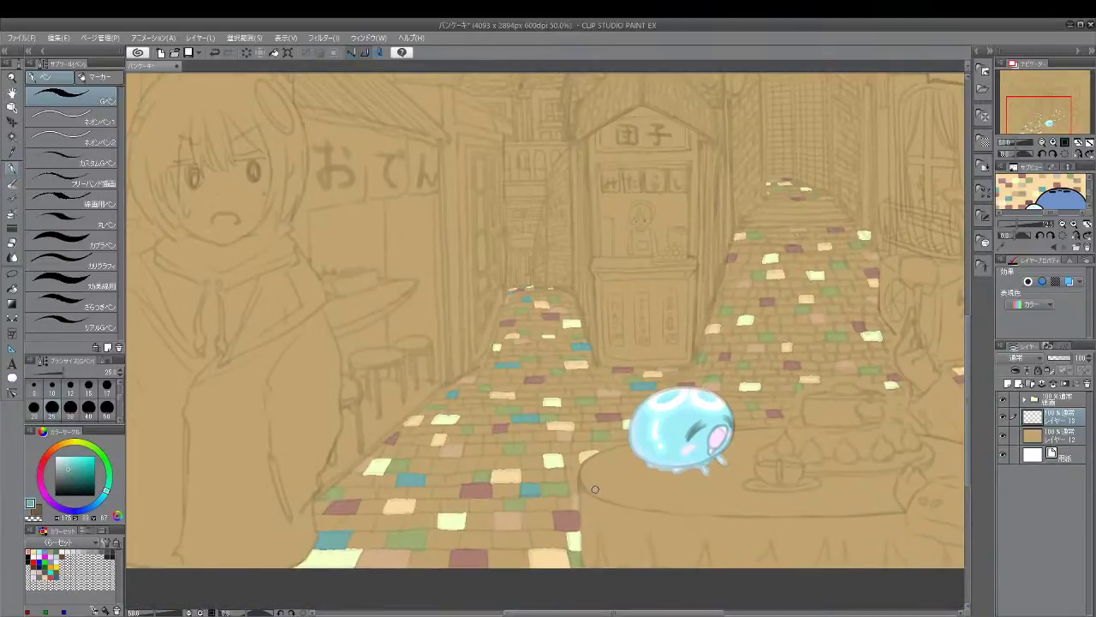
{"action": "left_click_drag", "start_coordinate": [593, 442], "coordinate": [623, 441]}
{"action": "mouse_move", "coordinate": [522, 529]}
{"action": "left_mouse_down"}
{"action": "mouse_move", "coordinate": [551, 526]}
{"action": "mouse_move", "coordinate": [537, 513]}
{"action": "mouse_move", "coordinate": [550, 513]}
{"action": "mouse_move", "coordinate": [528, 513]}
{"action": "mouse_move", "coordinate": [524, 526]}
{"action": "mouse_move", "coordinate": [546, 516]}
{"action": "left_mouse_up"}
{"action": "key", "text": "ctrl+z"}
Paint blue stones in the narrow paving strip behind the girl in the cap, and add cream ones with colour sampled from a nearby stone
{"action": "left_click_drag", "start_coordinate": [649, 612], "coordinate": [749, 609]}
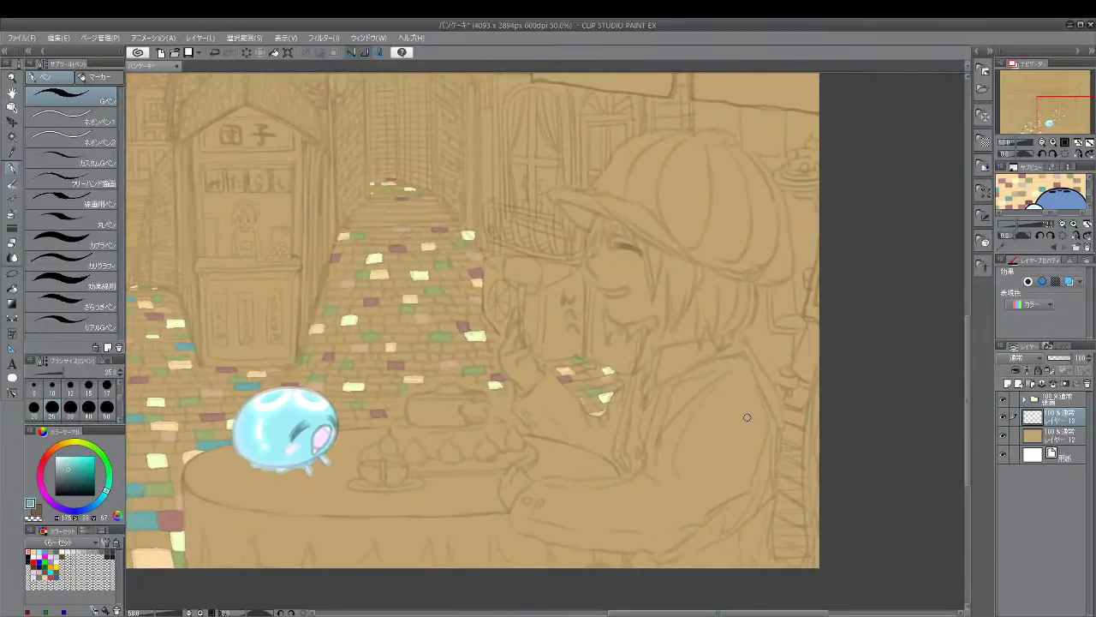
{"action": "mouse_move", "coordinate": [777, 513]}
{"action": "left_mouse_down"}
{"action": "mouse_move", "coordinate": [803, 512]}
{"action": "mouse_move", "coordinate": [804, 525]}
{"action": "mouse_move", "coordinate": [780, 513]}
{"action": "mouse_move", "coordinate": [807, 507]}
{"action": "left_mouse_up"}
{"action": "mouse_move", "coordinate": [782, 446]}
{"action": "left_mouse_down"}
{"action": "mouse_move", "coordinate": [799, 448]}
{"action": "mouse_move", "coordinate": [782, 444]}
{"action": "left_mouse_up"}
{"action": "left_click", "coordinate": [607, 394], "text": "alt"}
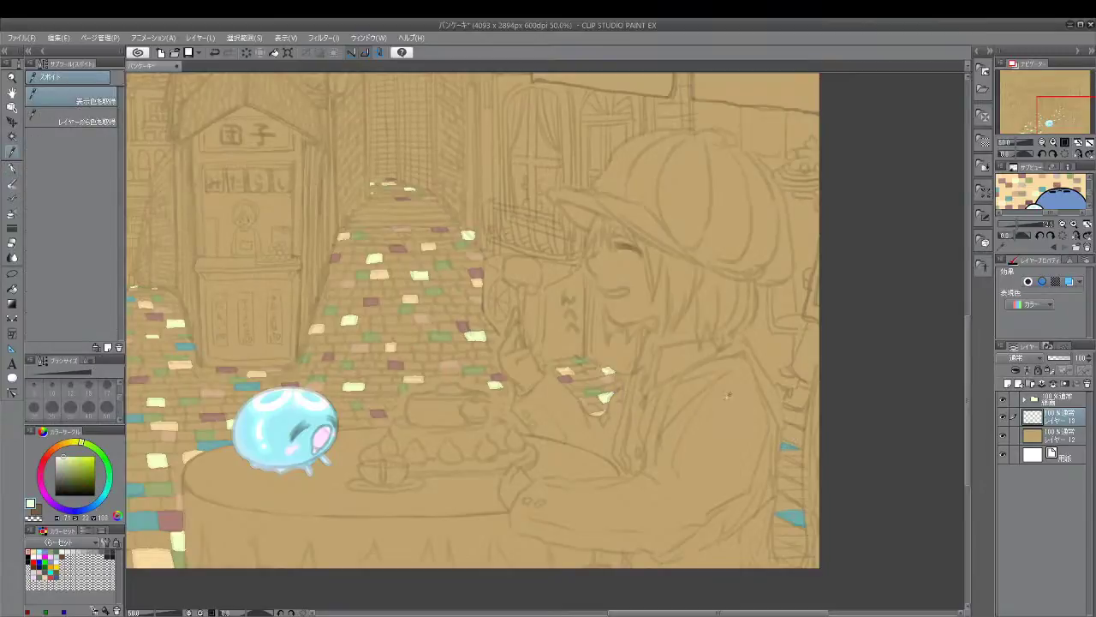
{"action": "left_click_drag", "start_coordinate": [776, 549], "coordinate": [802, 549]}
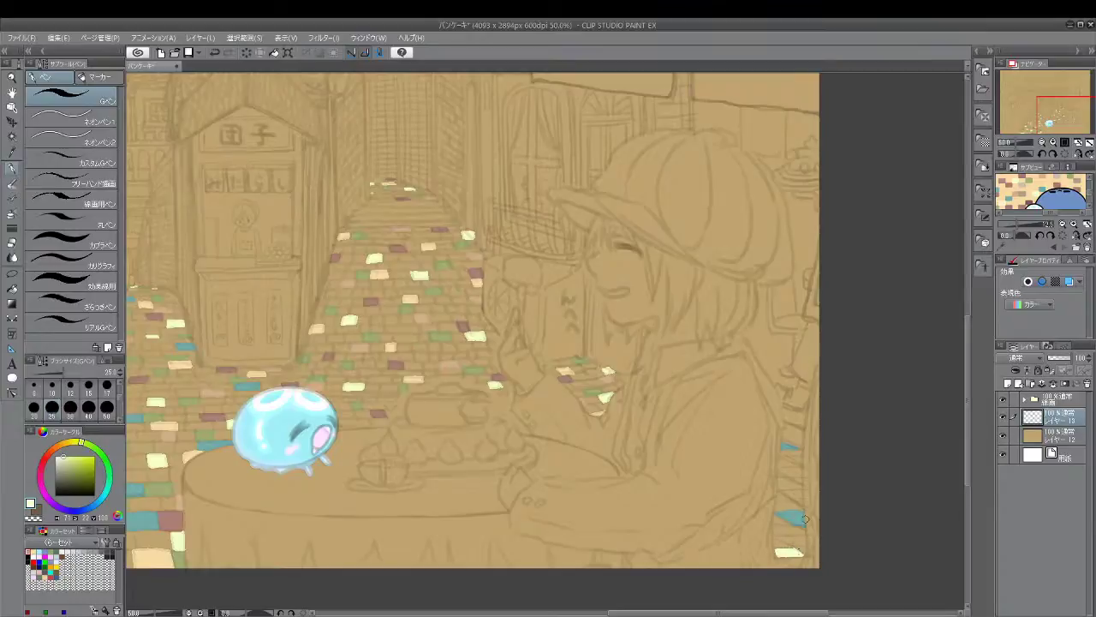
{"action": "left_click_drag", "start_coordinate": [799, 446], "coordinate": [786, 440]}
Sample pale orange and muted red from the paving patch beside the girl's arm and paint a stone of each in the narrow strip
{"action": "key", "text": "i"}
{"action": "left_click", "coordinate": [568, 364]}
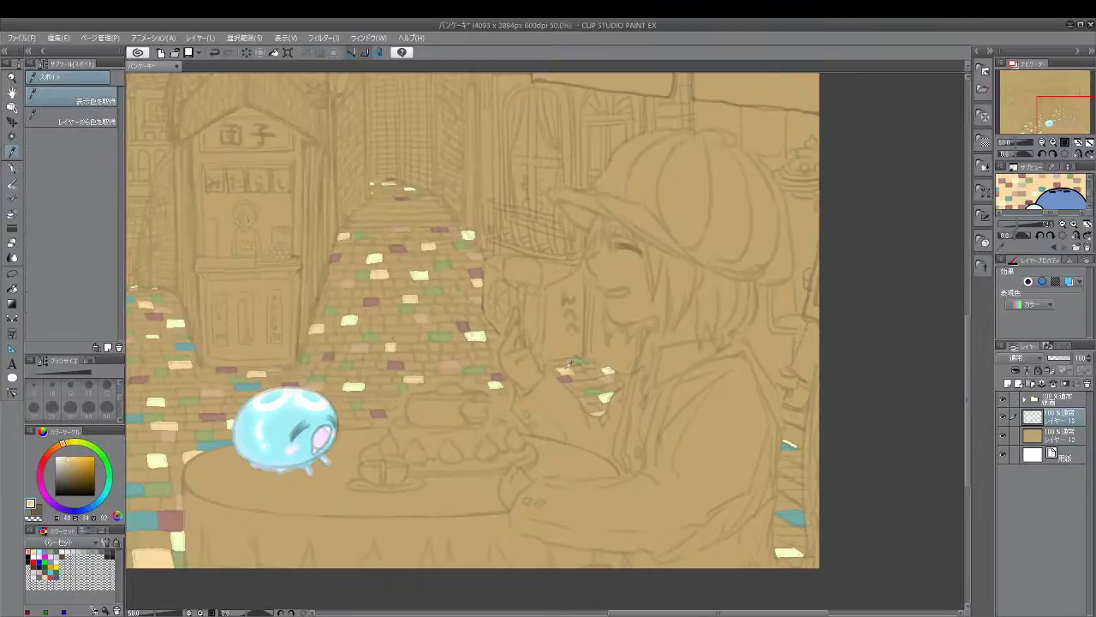
{"action": "key", "text": "p"}
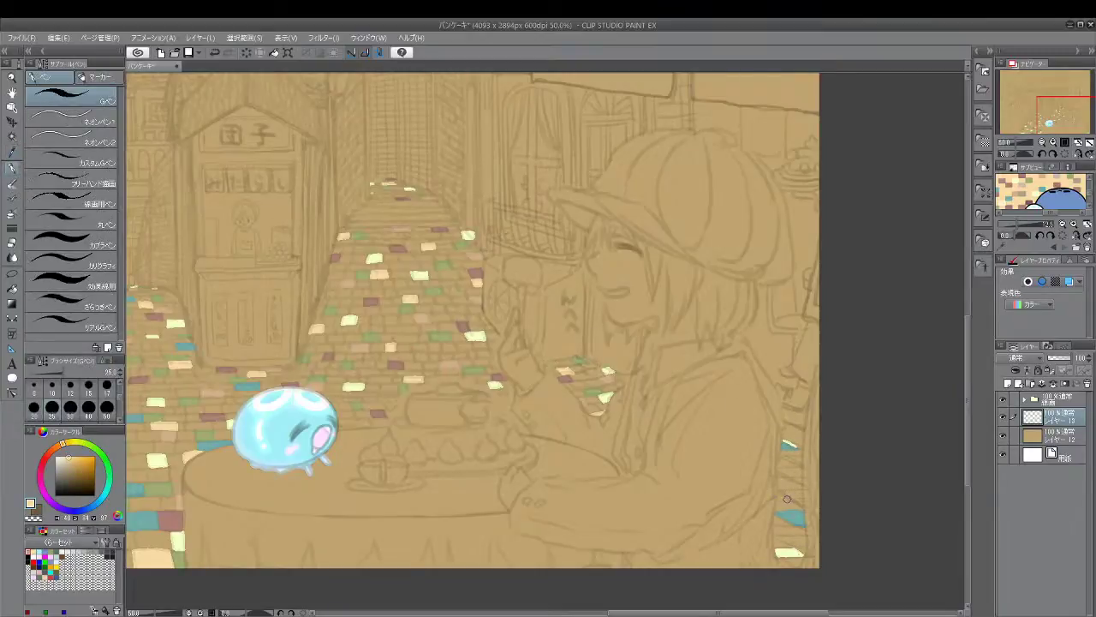
{"action": "mouse_move", "coordinate": [786, 500]}
{"action": "left_mouse_down"}
{"action": "mouse_move", "coordinate": [802, 509]}
{"action": "mouse_move", "coordinate": [780, 504]}
{"action": "left_mouse_up"}
{"action": "key", "text": "alt"}
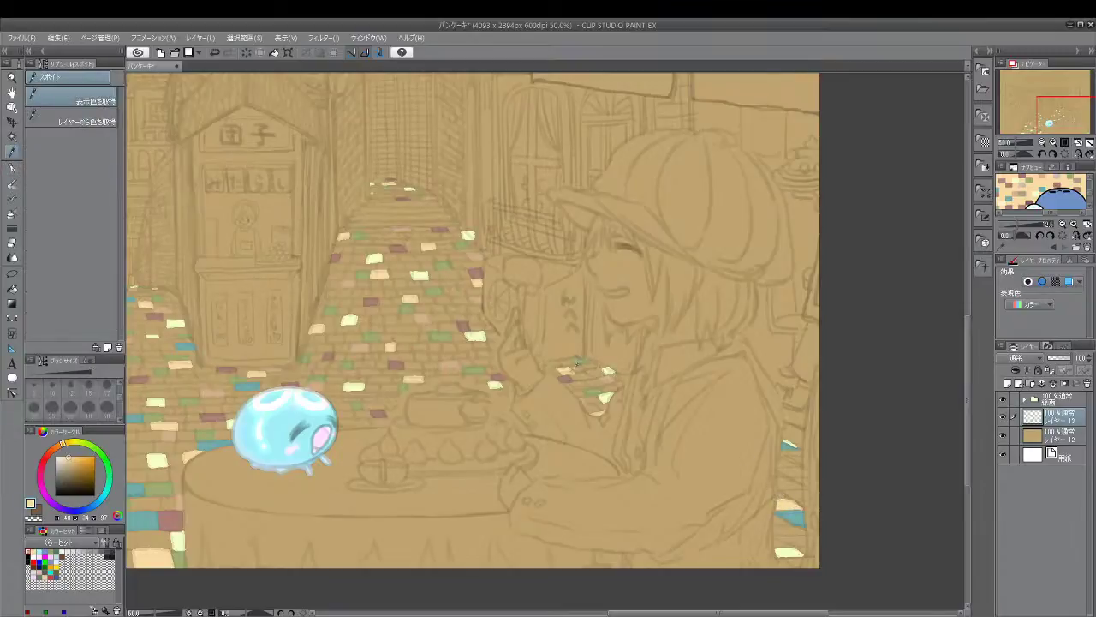
{"action": "left_click", "coordinate": [573, 371], "text": "alt"}
{"action": "mouse_move", "coordinate": [786, 468]}
{"action": "left_mouse_down"}
{"action": "mouse_move", "coordinate": [781, 478]}
{"action": "mouse_move", "coordinate": [801, 467]}
{"action": "mouse_move", "coordinate": [777, 471]}
{"action": "left_mouse_up"}
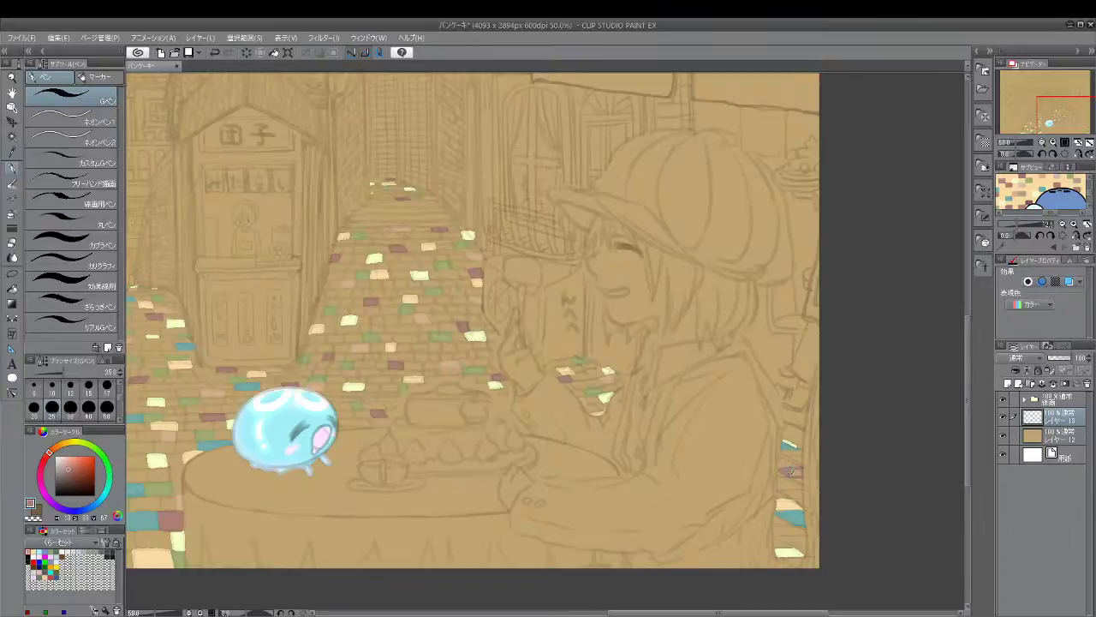
Add green and peach stones to the narrow strip with colours sampled from existing paving, and save the illustration
{"action": "key", "text": "i"}
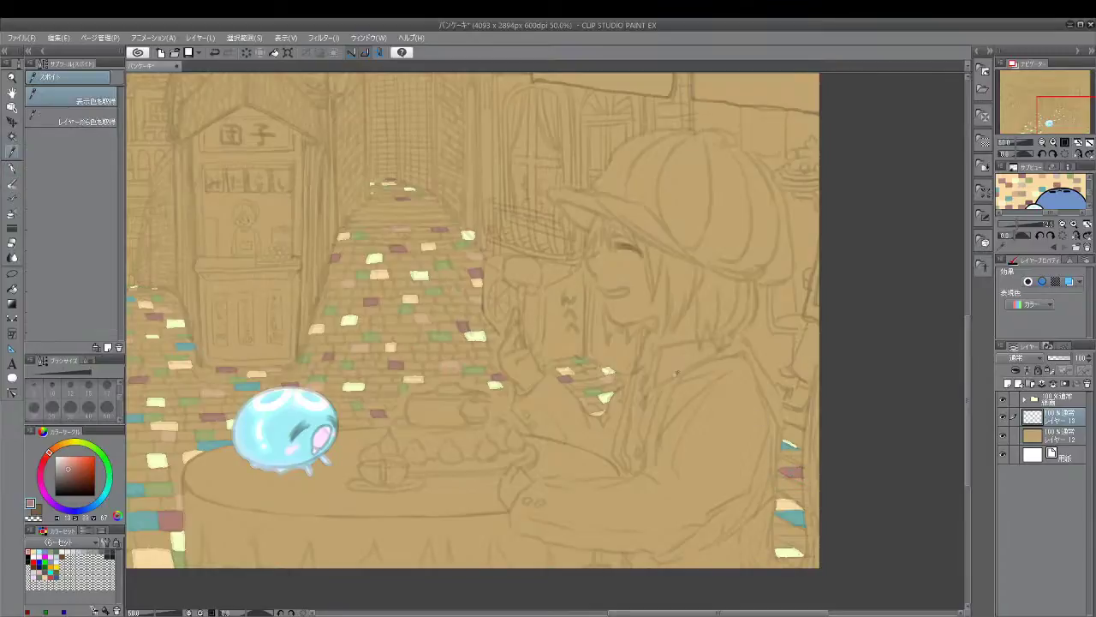
{"action": "left_click", "coordinate": [581, 358]}
{"action": "key", "text": "p"}
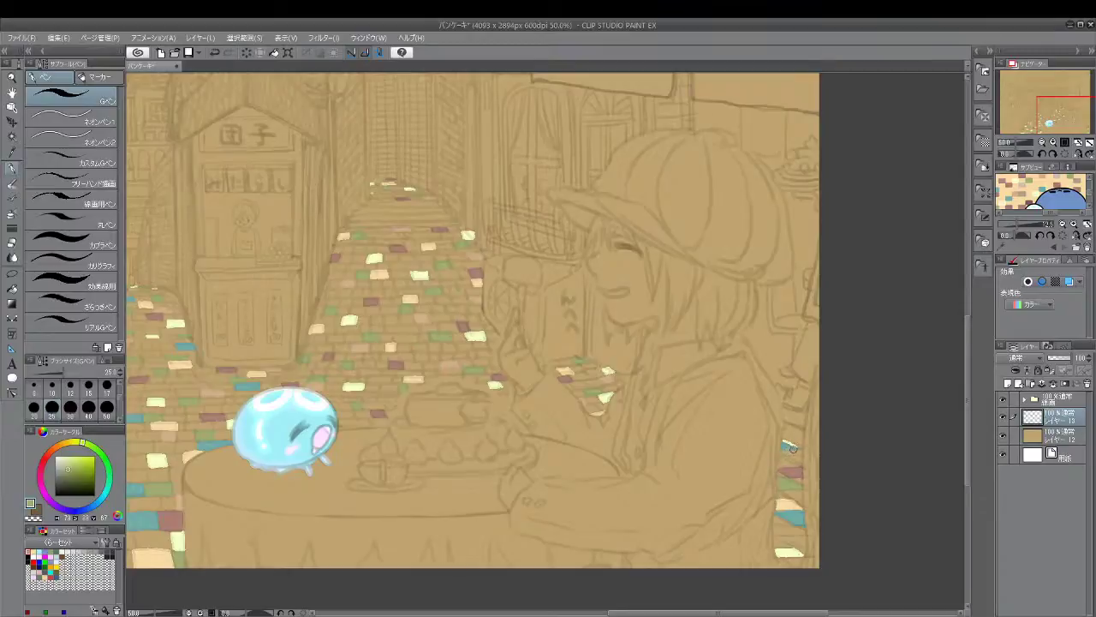
{"action": "key", "text": "alt"}
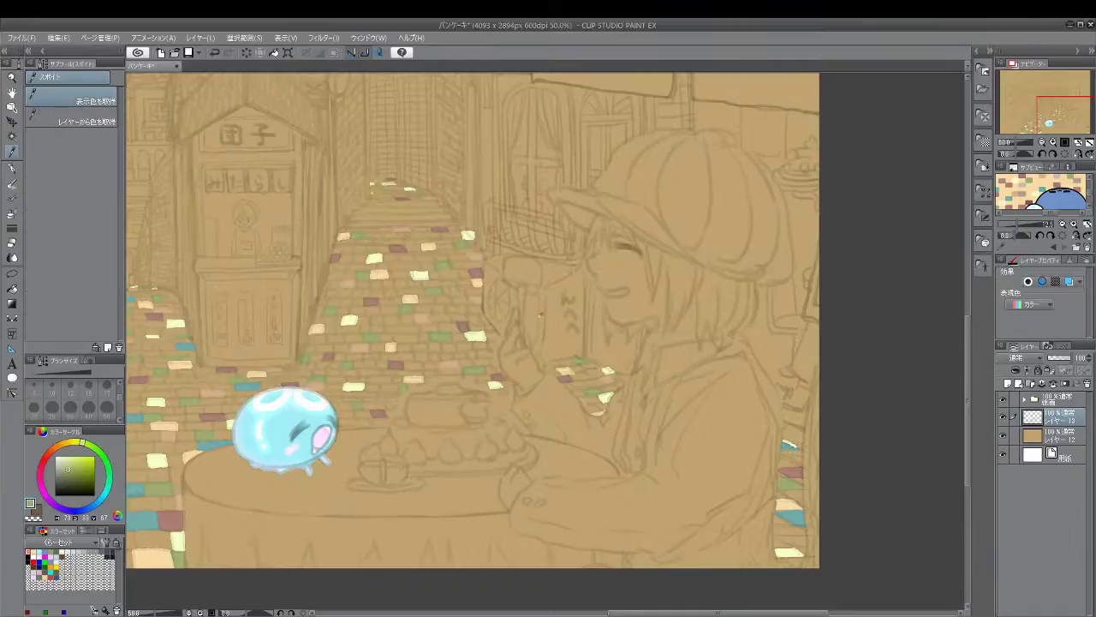
{"action": "left_click", "coordinate": [426, 313], "text": "alt"}
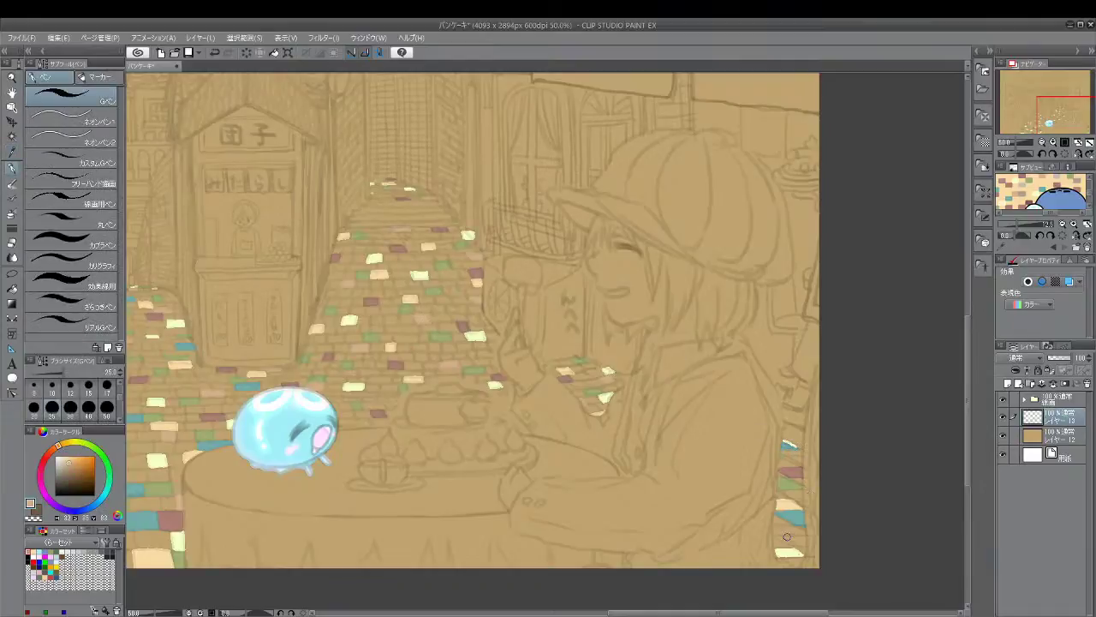
{"action": "mouse_move", "coordinate": [776, 535]}
{"action": "left_mouse_down"}
{"action": "mouse_move", "coordinate": [803, 546]}
{"action": "mouse_move", "coordinate": [781, 536]}
{"action": "mouse_move", "coordinate": [804, 539]}
{"action": "mouse_move", "coordinate": [793, 539]}
{"action": "left_mouse_up"}
{"action": "left_click", "coordinate": [796, 548], "text": "alt"}
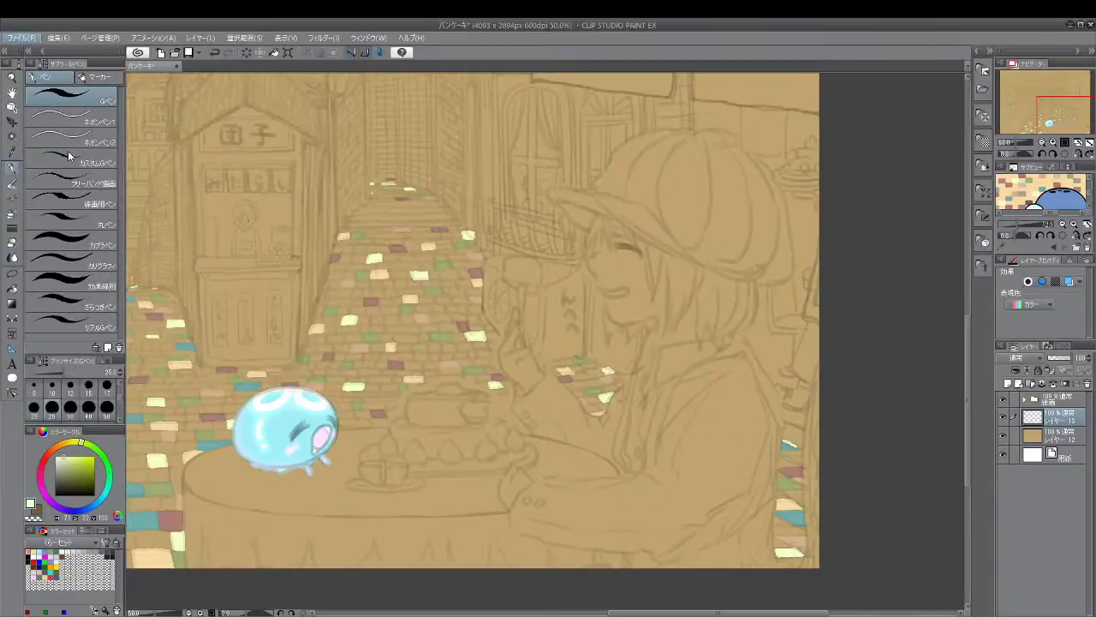
{"action": "key", "text": "ctrl+space"}
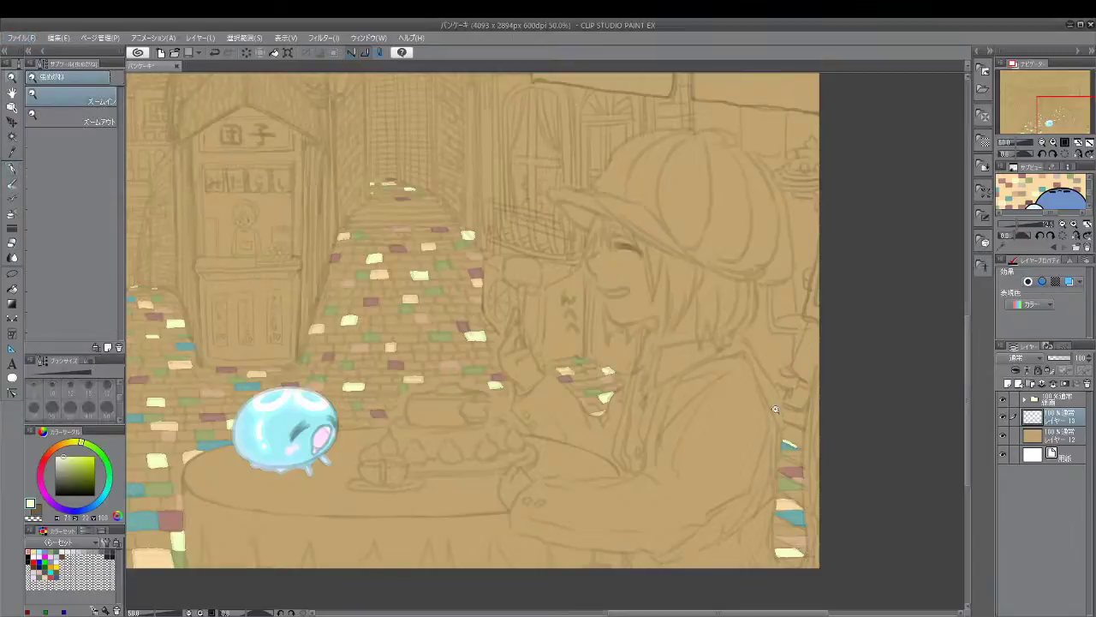
Sample the blue-green from the stone at the table's edge and paint a stone in the paving just behind the blue character's face
{"action": "scroll", "coordinate": [776, 410], "scroll_direction": "down", "scroll_amount": 3}
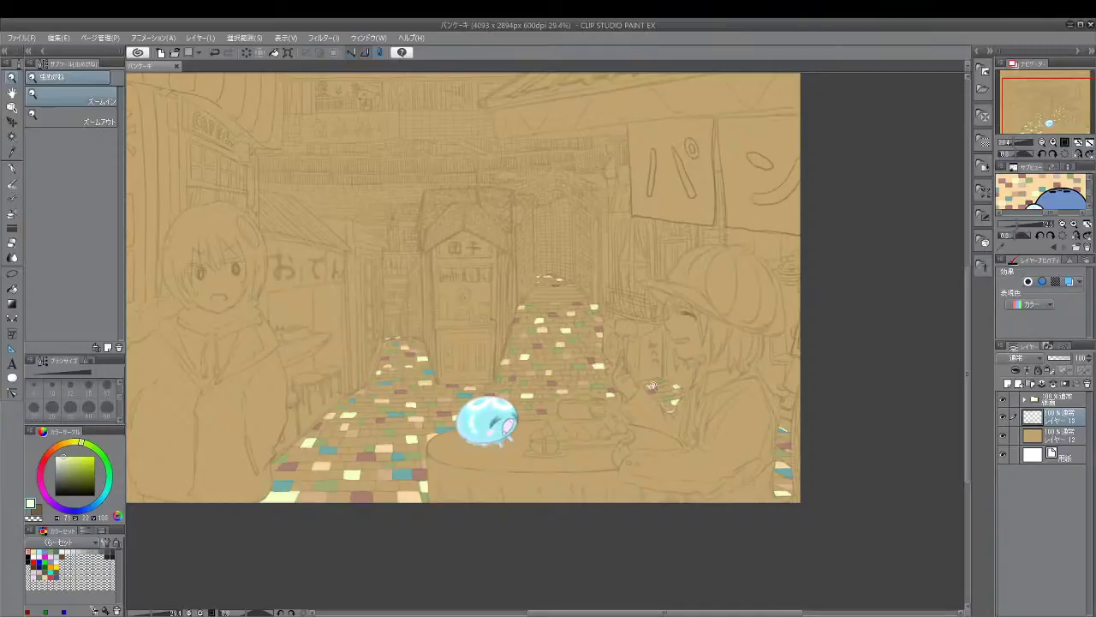
{"action": "left_click", "coordinate": [563, 376]}
{"action": "left_click", "coordinate": [562, 377]}
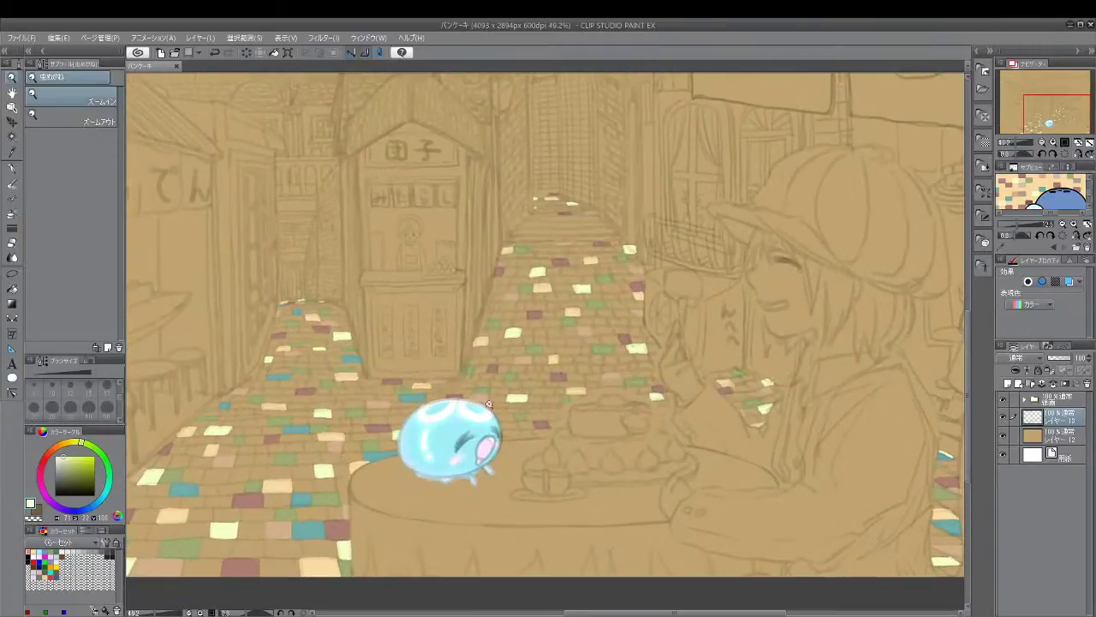
{"action": "left_click", "coordinate": [437, 439]}
{"action": "key", "text": "space"}
{"action": "key", "text": "i"}
{"action": "left_click", "coordinate": [370, 455]}
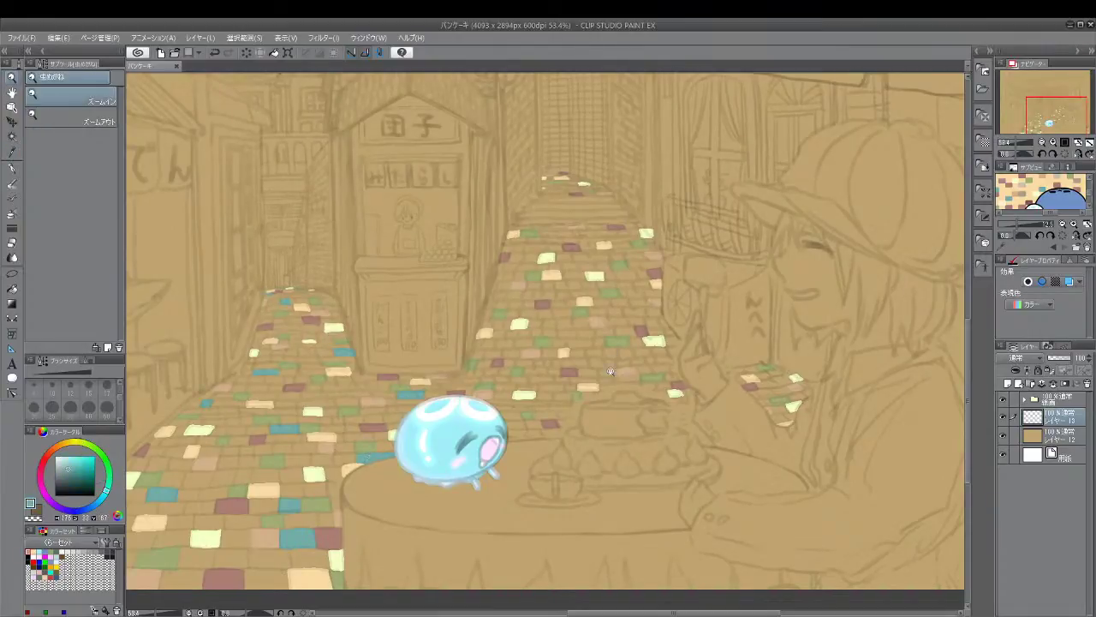
{"action": "key", "text": "p"}
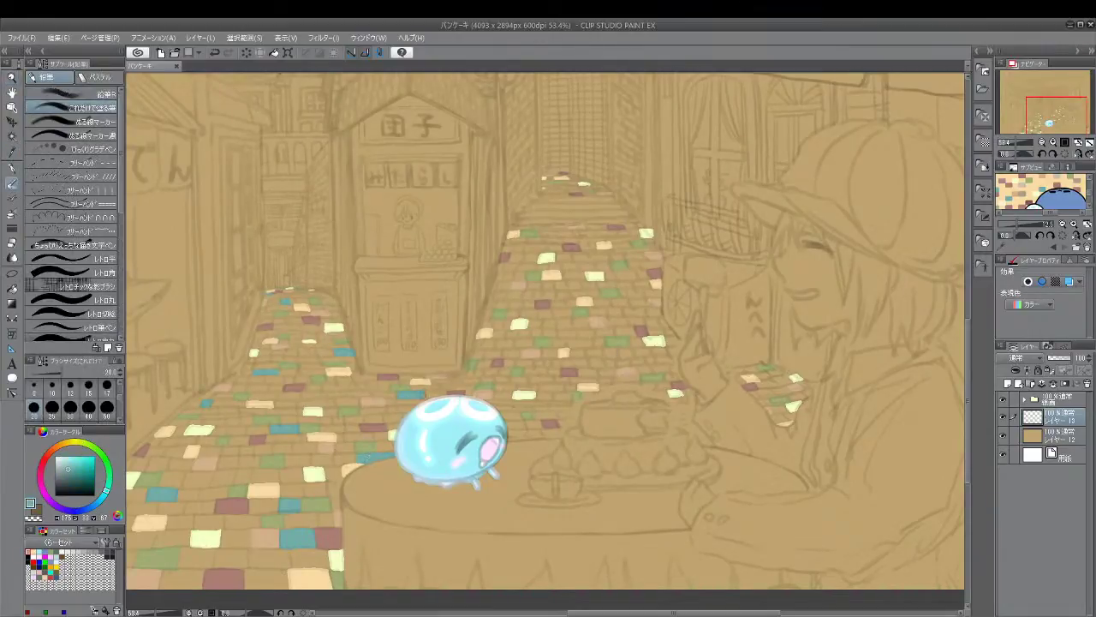
{"action": "key", "text": "p"}
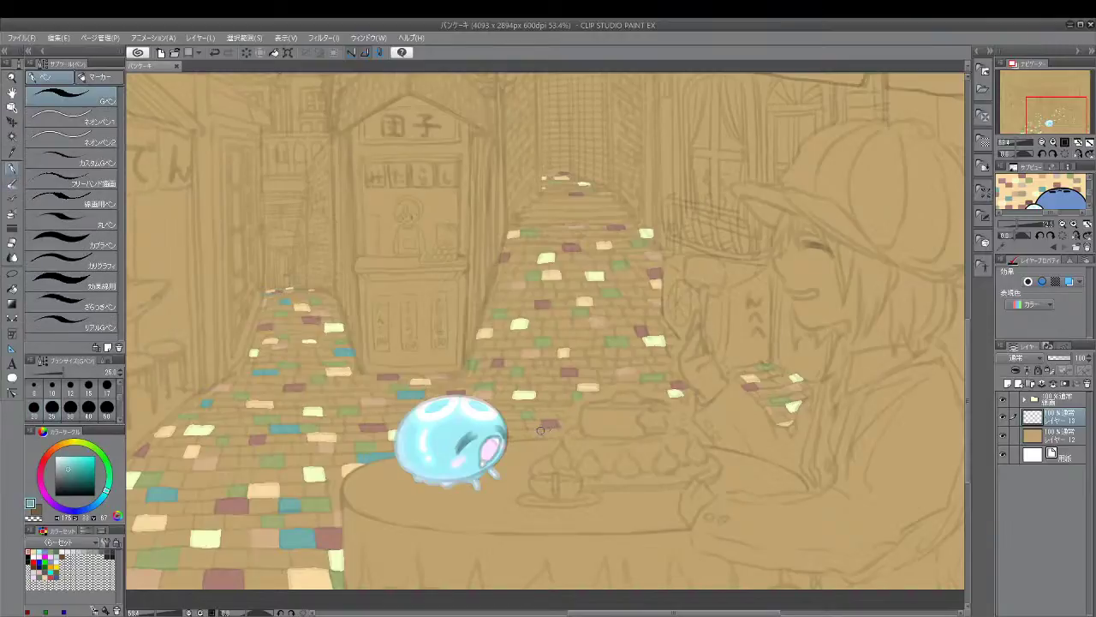
{"action": "left_click_drag", "start_coordinate": [544, 436], "coordinate": [556, 432]}
{"action": "key", "text": "ctrl+z"}
{"action": "key", "text": "ctrl+z"}
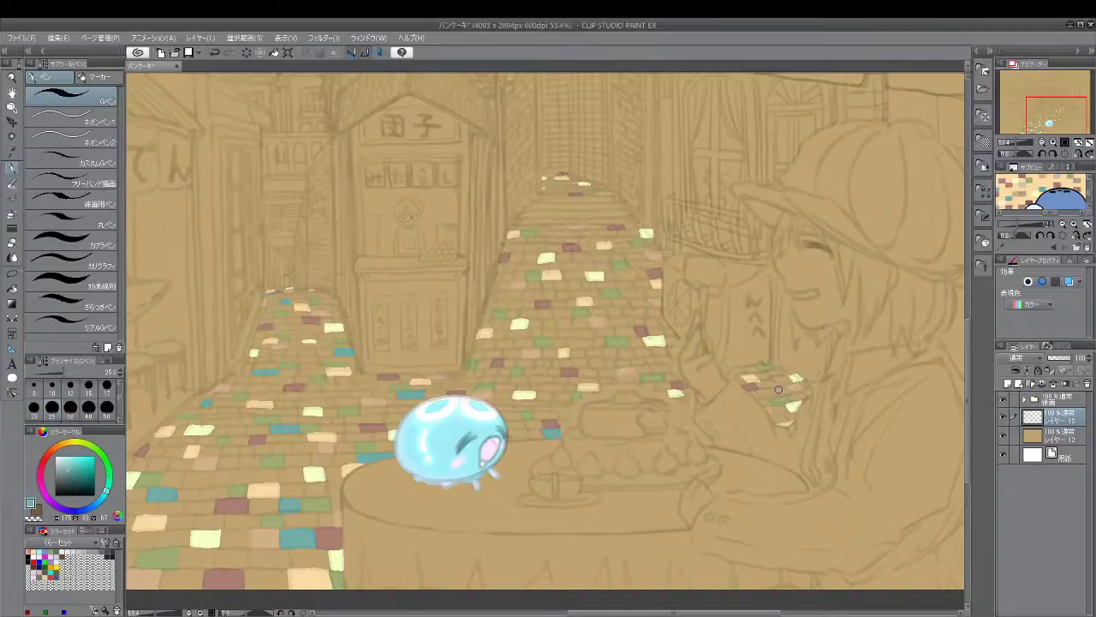
Paint blue stones in the paving patch by the capped girl's arm and across the lower and middle parts of the wide street
{"action": "mouse_move", "coordinate": [777, 379]}
{"action": "left_mouse_down"}
{"action": "mouse_move", "coordinate": [761, 386]}
{"action": "mouse_move", "coordinate": [770, 382]}
{"action": "left_mouse_up"}
{"action": "left_click_drag", "start_coordinate": [633, 355], "coordinate": [624, 352]}
{"action": "left_click_drag", "start_coordinate": [616, 297], "coordinate": [561, 323]}
{"action": "key", "text": "ctrl+z"}
{"action": "key", "text": "ctrl+z"}
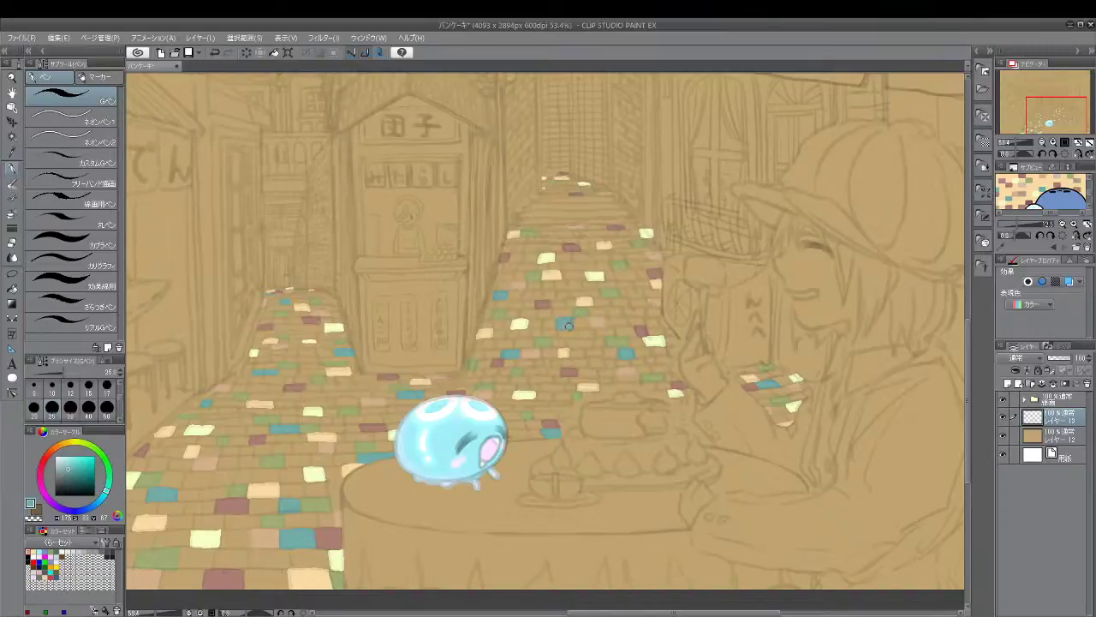
Add blue stones on the wide street's far edge by the wheel, at the top of the stairs and just below the steps
{"action": "left_click_drag", "start_coordinate": [644, 291], "coordinate": [661, 286]}
{"action": "left_click_drag", "start_coordinate": [543, 182], "coordinate": [548, 182]}
{"action": "mouse_move", "coordinate": [546, 240]}
{"action": "left_mouse_down"}
{"action": "mouse_move", "coordinate": [562, 239]}
{"action": "mouse_move", "coordinate": [551, 240]}
{"action": "left_mouse_up"}
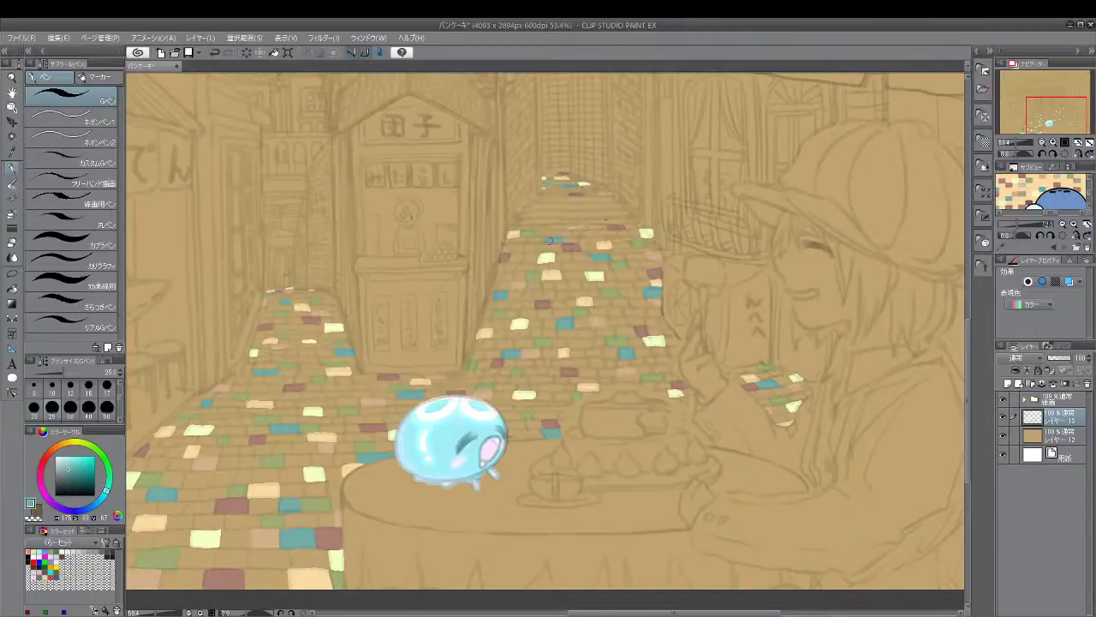